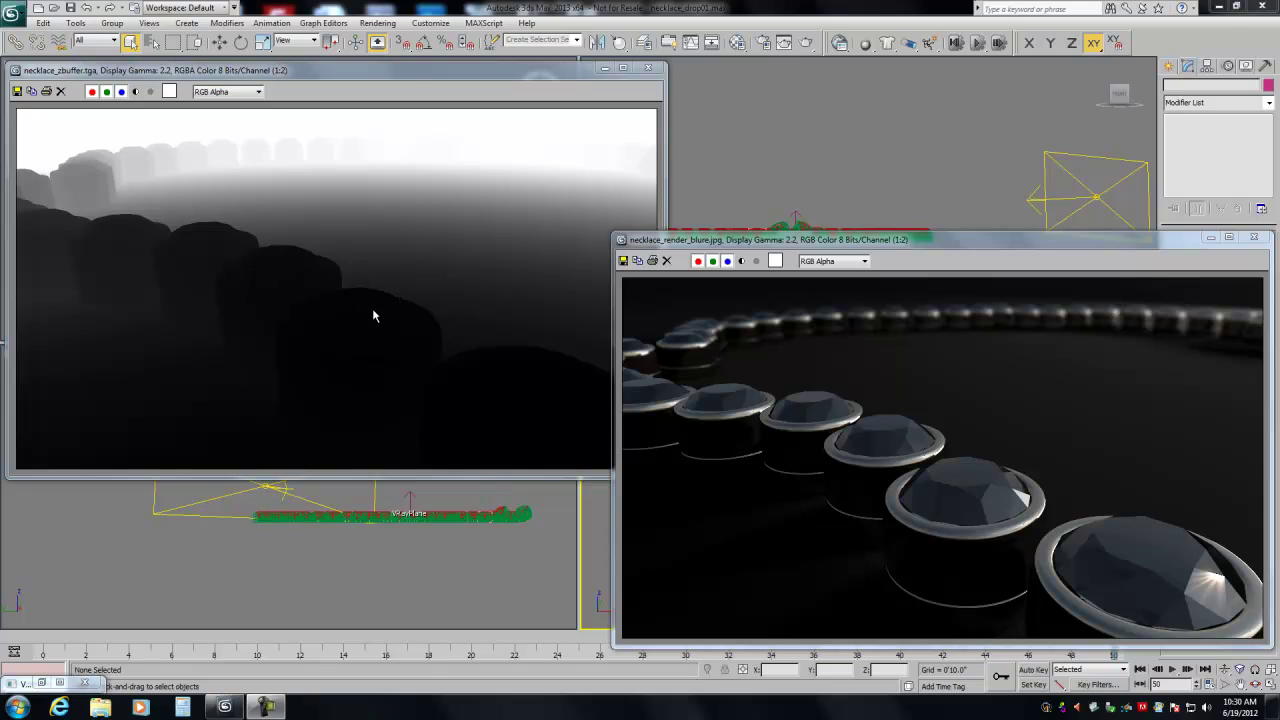
Step: Arrange the z-buffer depth image and blurred necklace render windows side by side to compare them
{"action": "left_click_drag", "start_coordinate": [675, 246], "coordinate": [670, 250]}
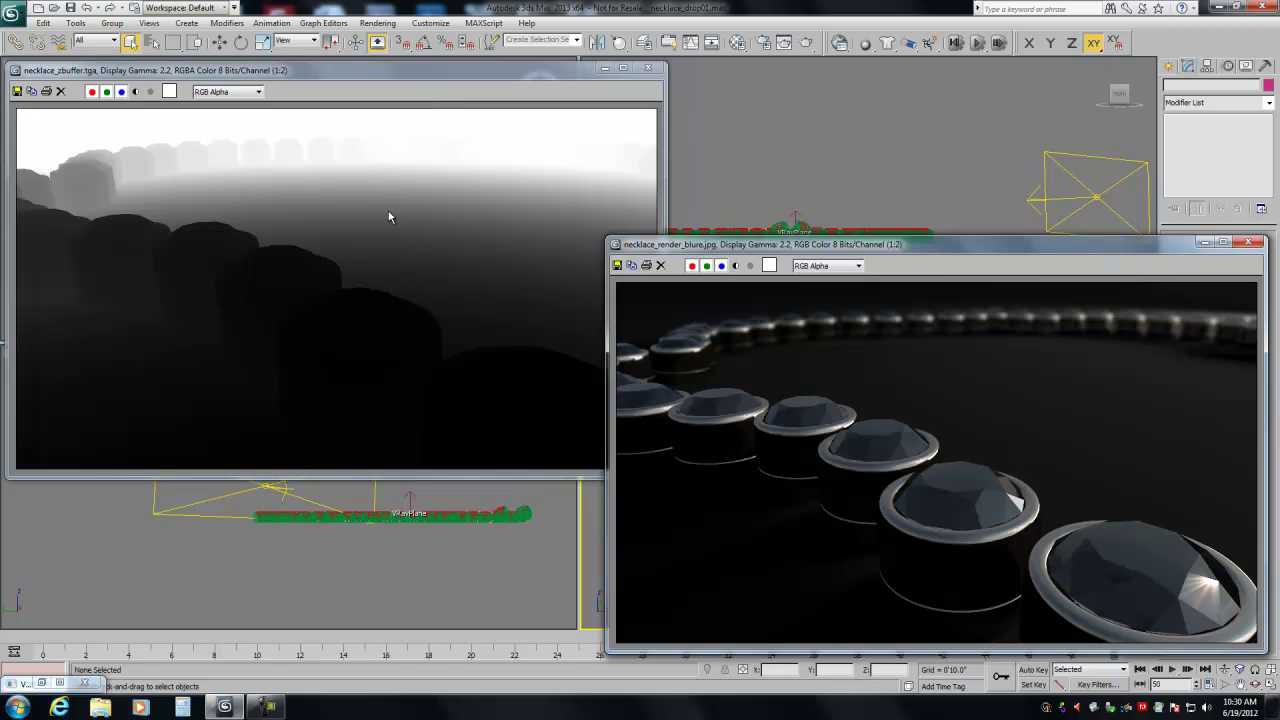
{"action": "left_click_drag", "start_coordinate": [379, 77], "coordinate": [382, 78]}
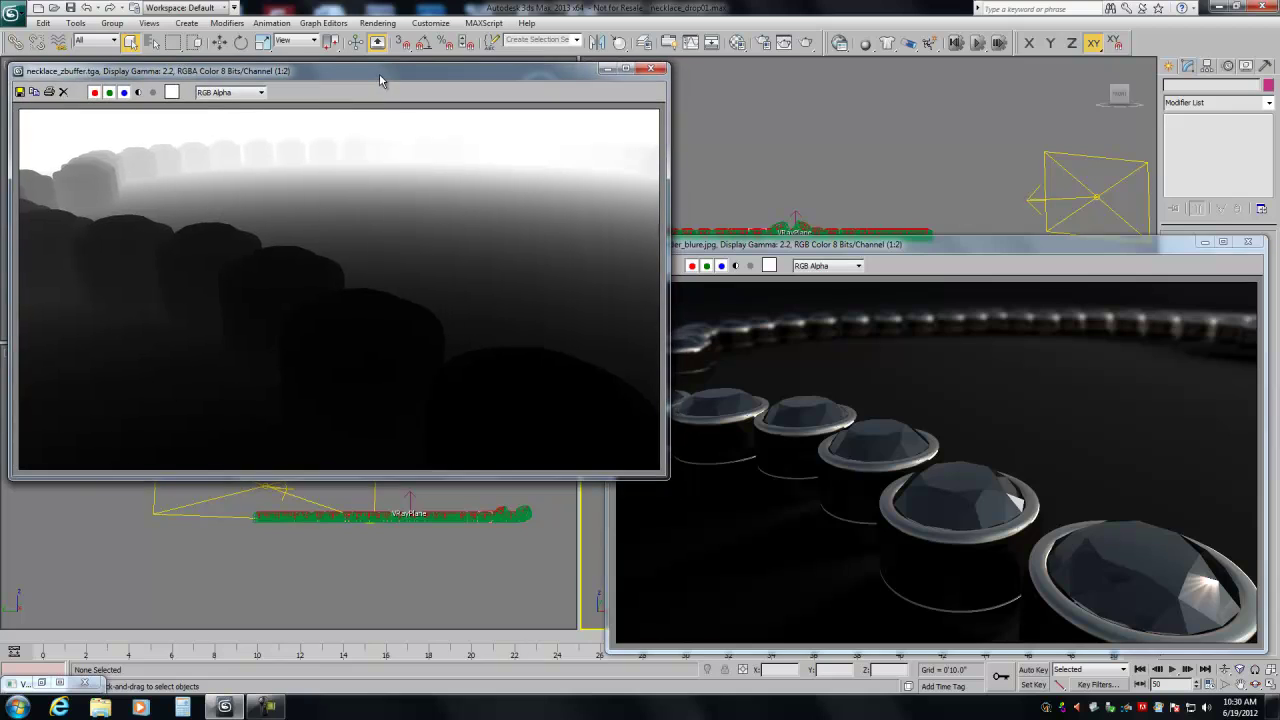
{"action": "left_click", "coordinate": [718, 252]}
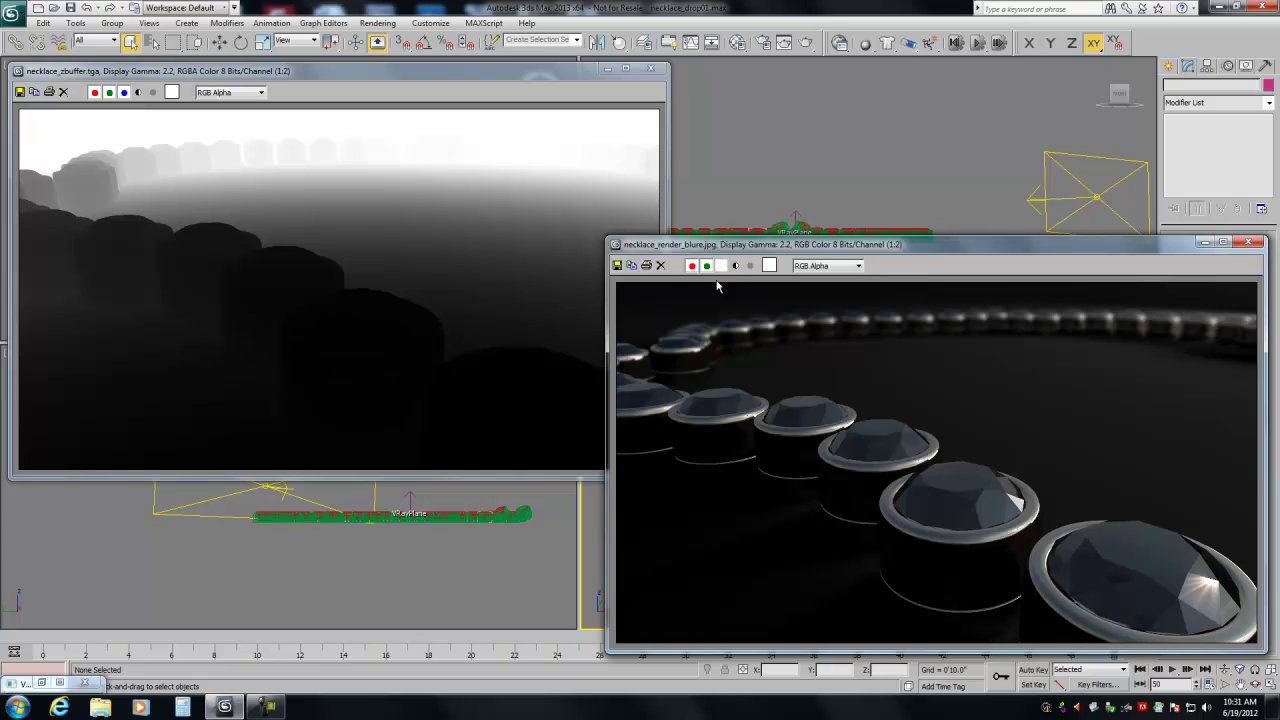
{"action": "left_click_drag", "start_coordinate": [722, 251], "coordinate": [719, 247]}
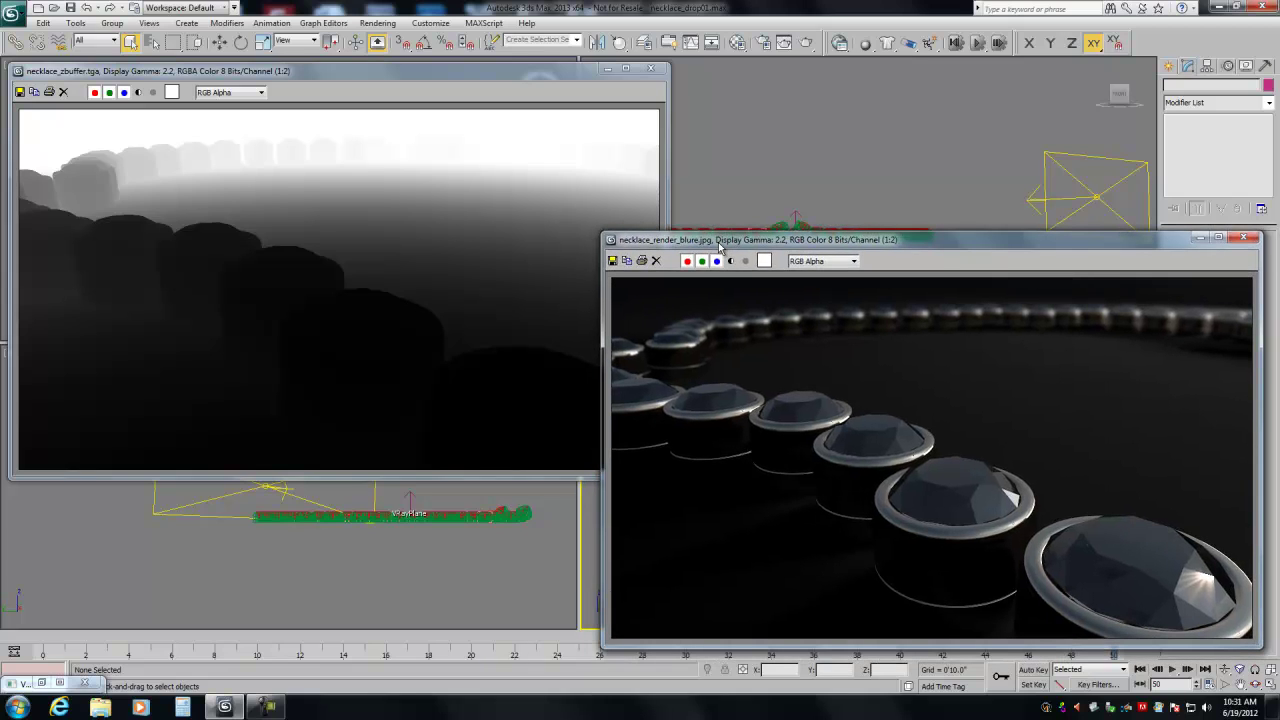
{"action": "left_click", "coordinate": [701, 260]}
{"action": "left_click_drag", "start_coordinate": [359, 63], "coordinate": [366, 65]}
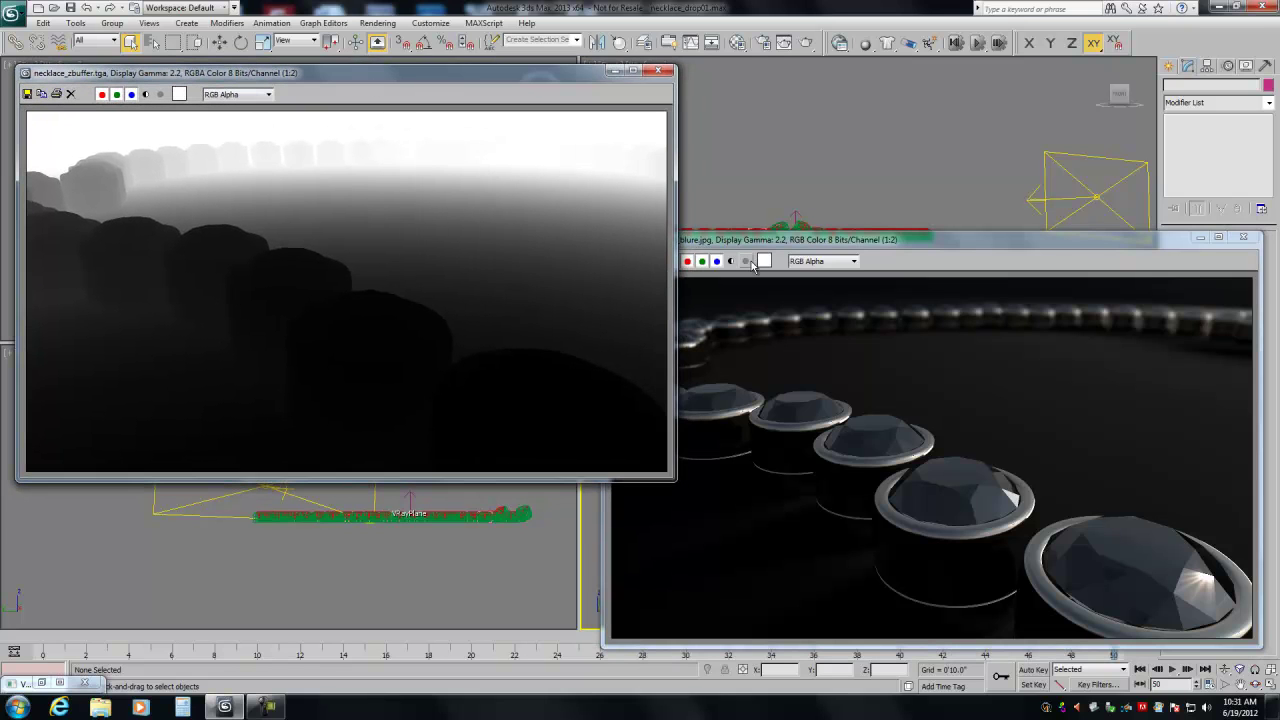
{"action": "left_click_drag", "start_coordinate": [757, 247], "coordinate": [431, 98]}
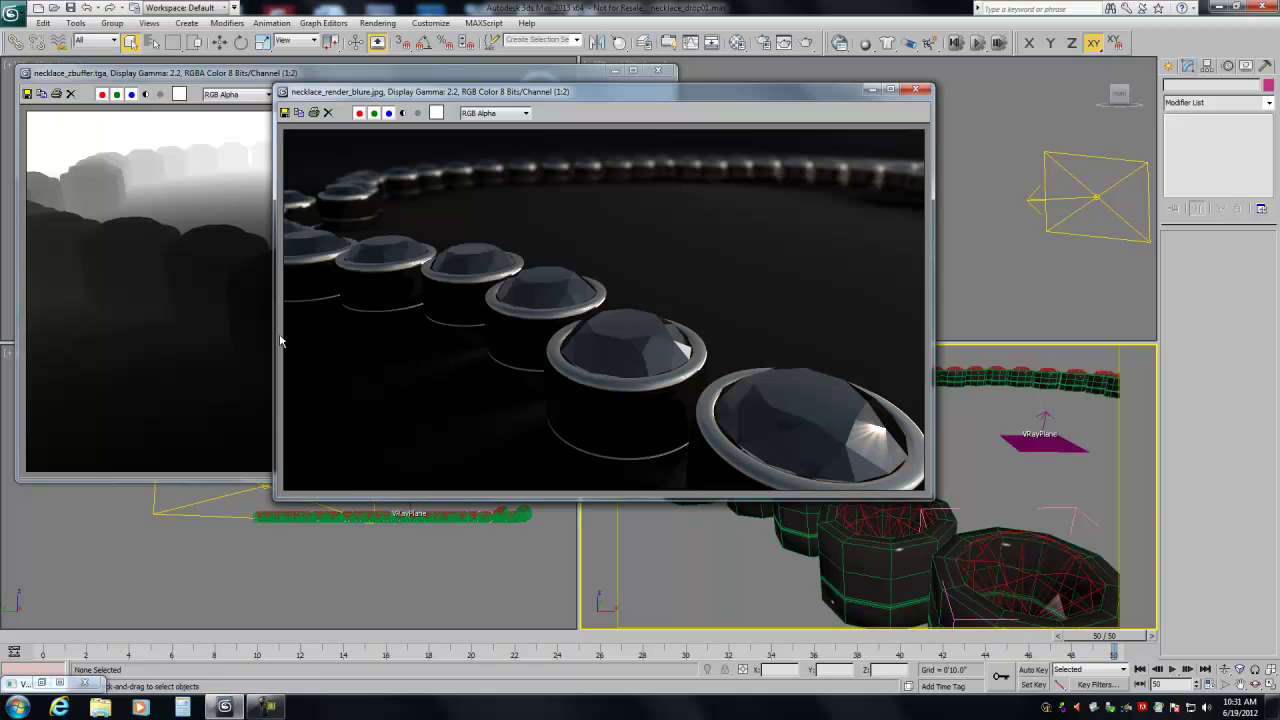
Step: Close both render windows, unhide cameras via Hide by Category, and Zoom Extents All
{"action": "left_click", "coordinate": [915, 89]}
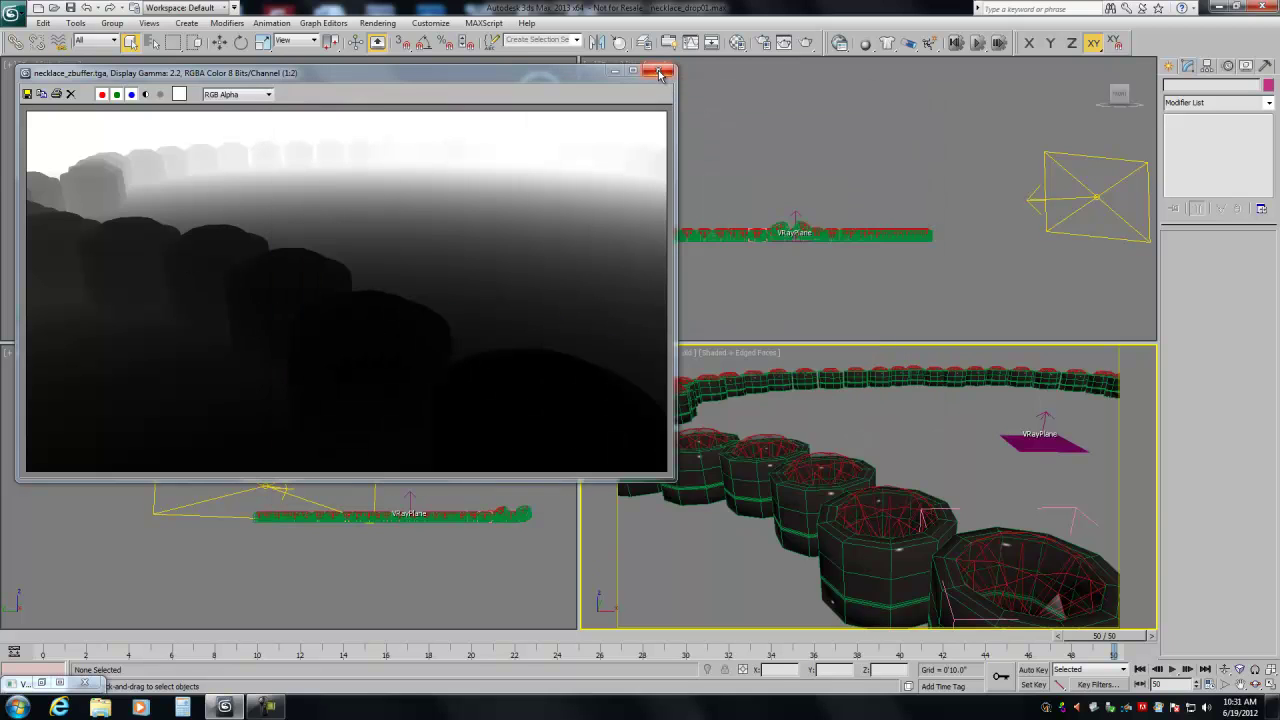
{"action": "left_click", "coordinate": [658, 71]}
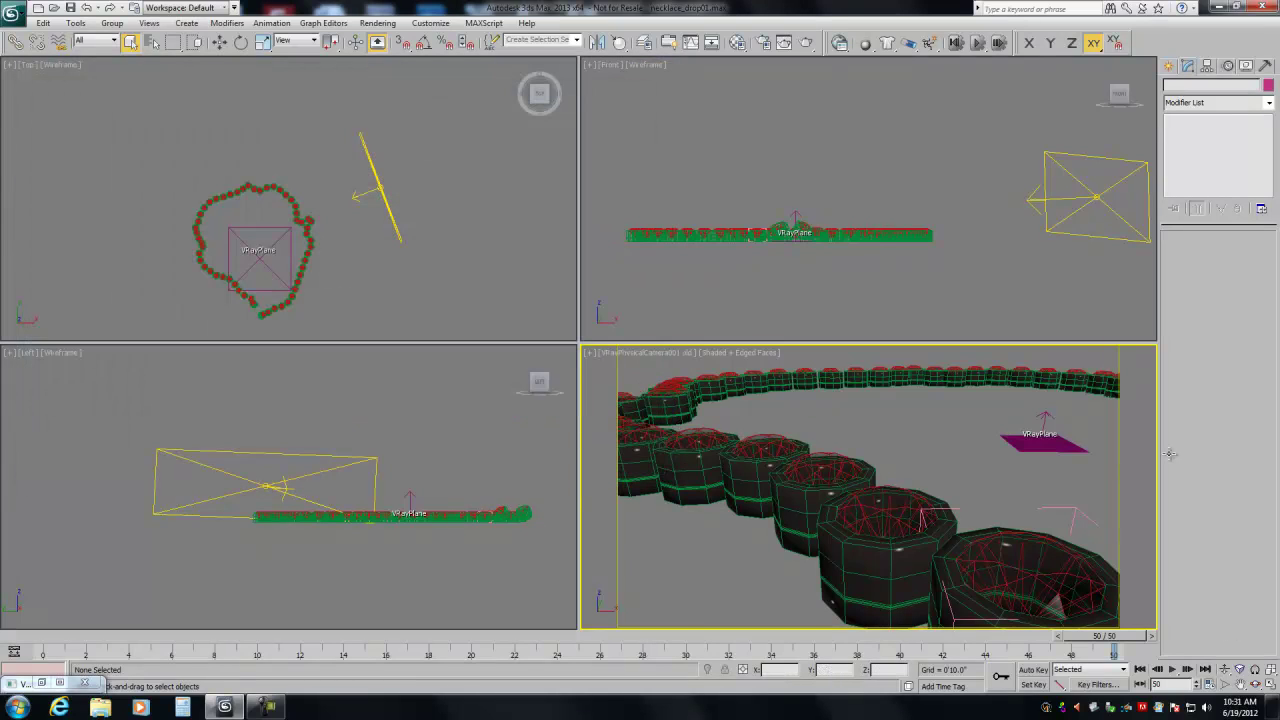
{"action": "left_click", "coordinate": [1246, 66]}
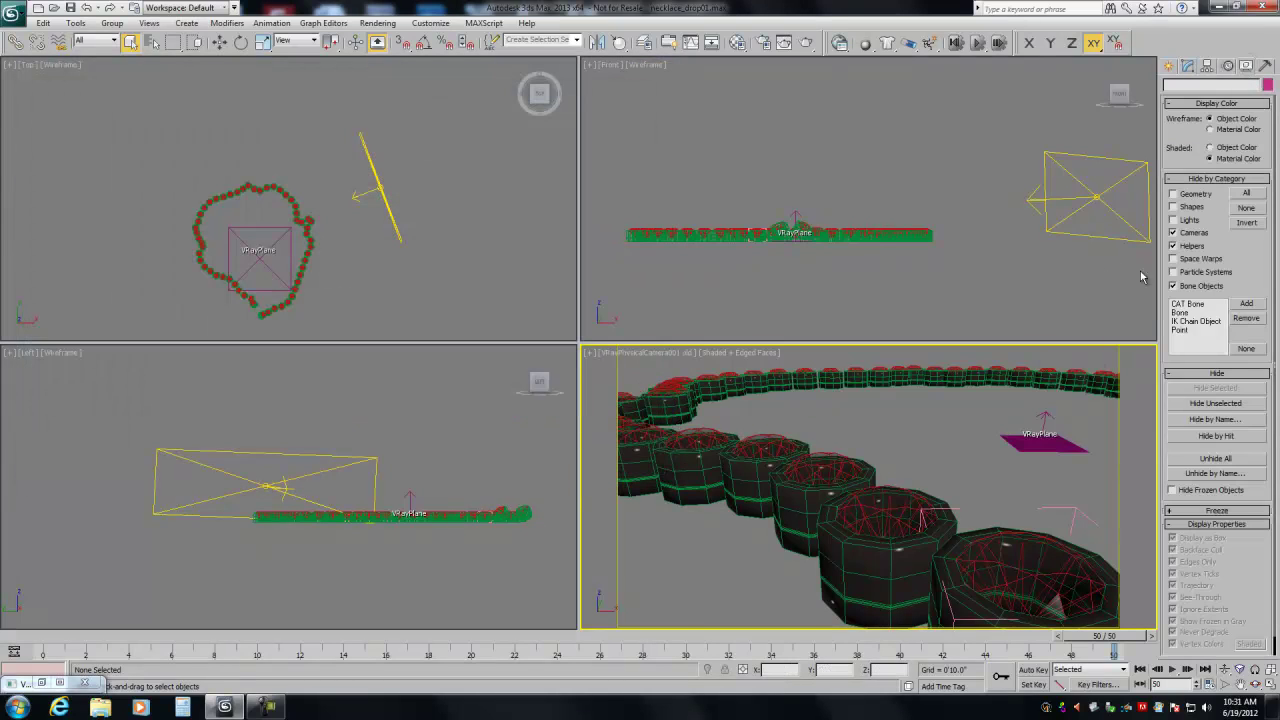
{"action": "left_click", "coordinate": [1189, 234]}
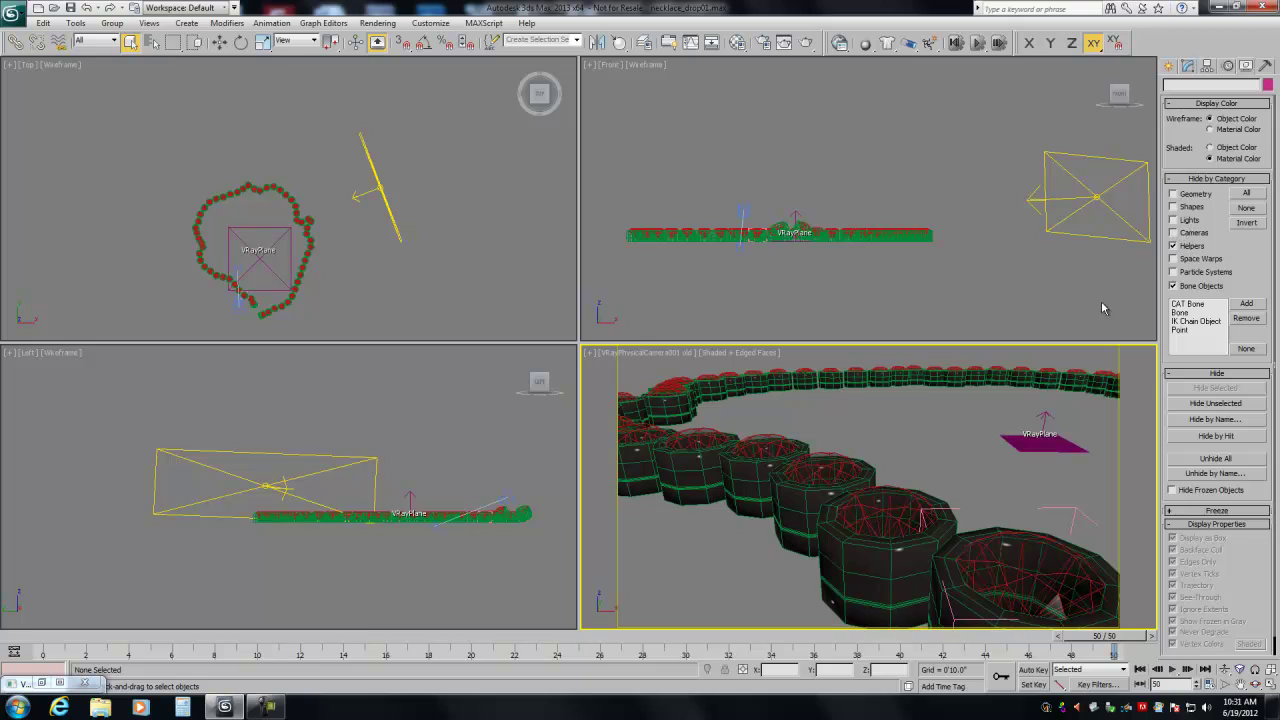
{"action": "left_click", "coordinate": [1271, 668]}
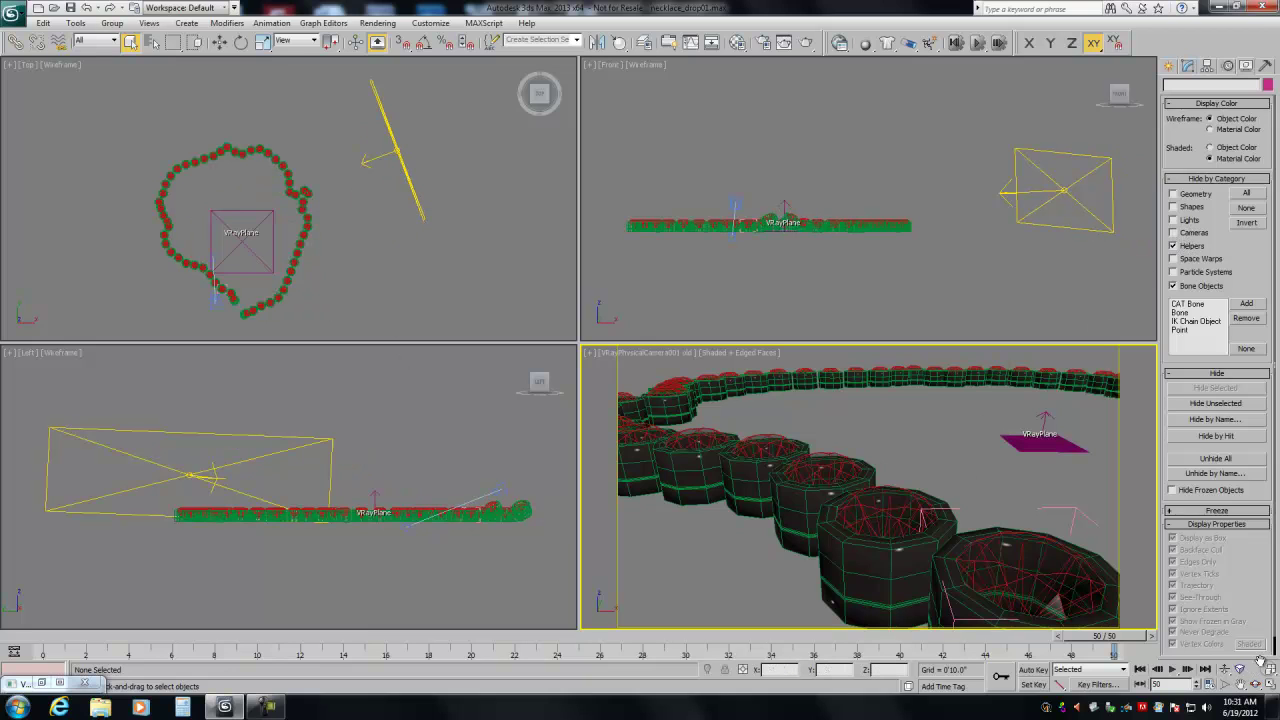
Step: Review the V-Ray renderer and image sampler settings in Render Setup
{"action": "left_click", "coordinate": [763, 42]}
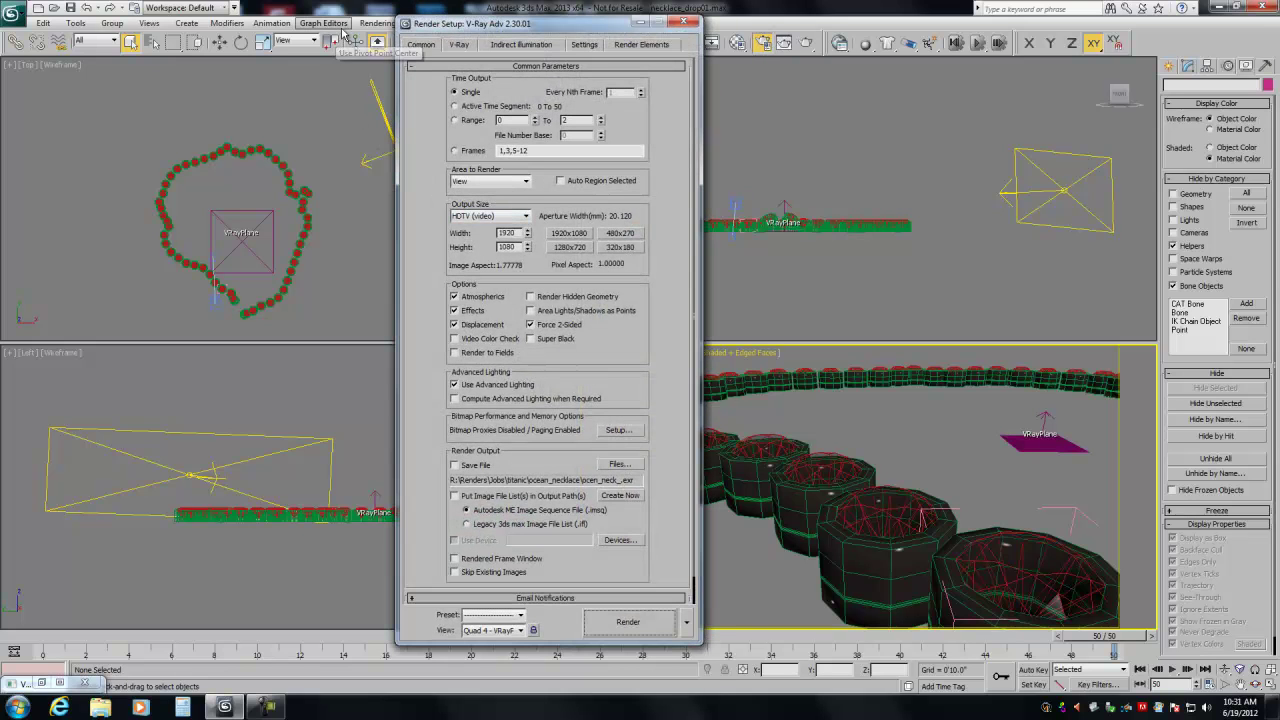
{"action": "left_click_drag", "start_coordinate": [427, 30], "coordinate": [469, 26]}
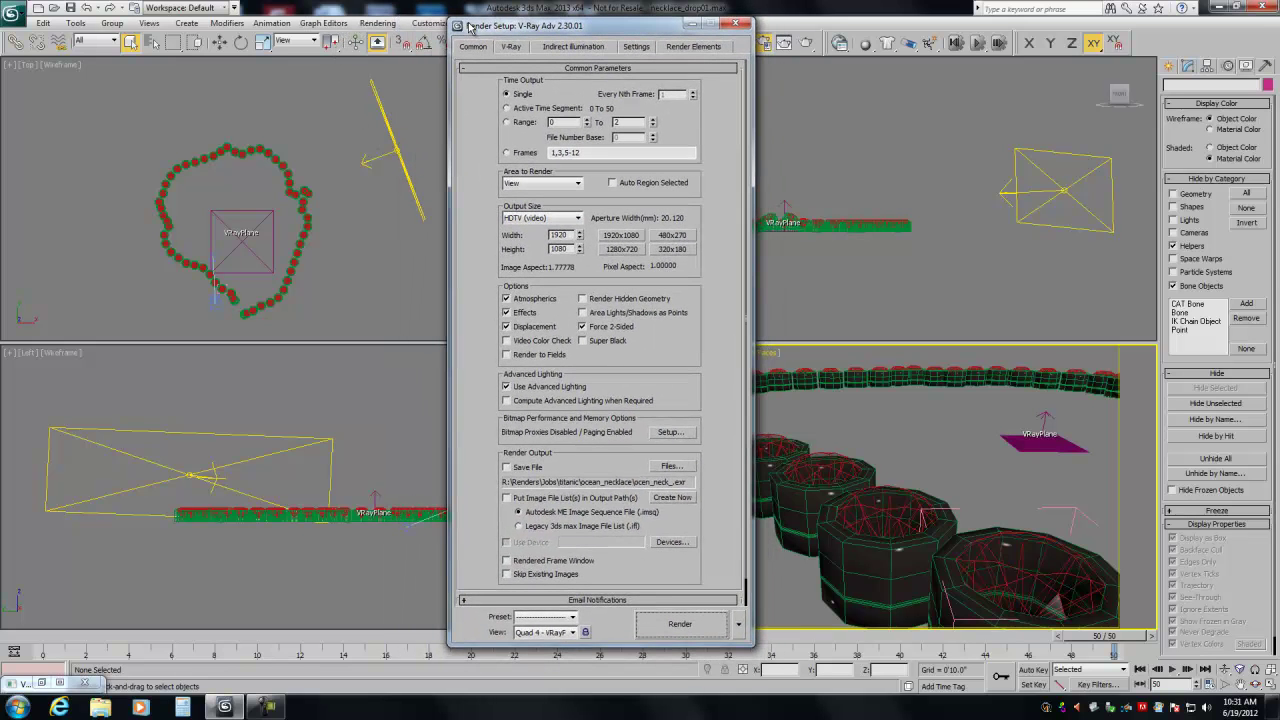
{"action": "left_click", "coordinate": [736, 23]}
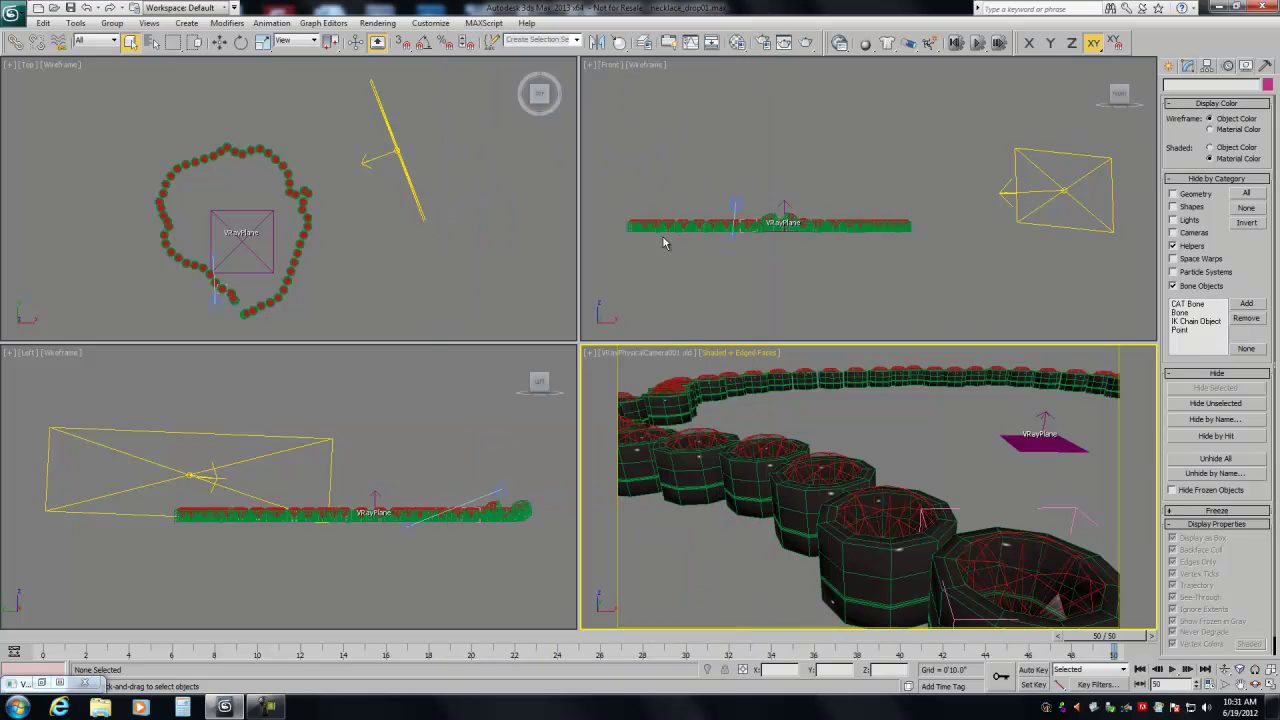
{"action": "left_click", "coordinate": [762, 44]}
{"action": "left_click", "coordinate": [548, 48]}
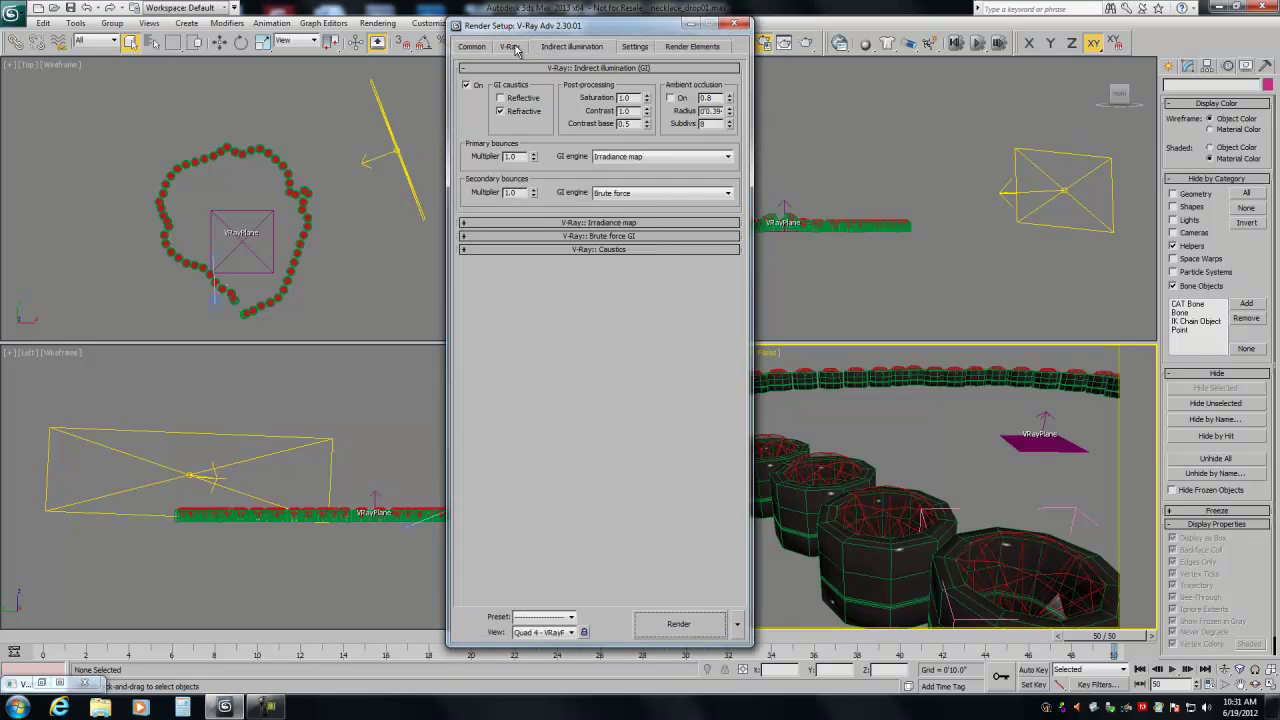
{"action": "left_click", "coordinate": [512, 47]}
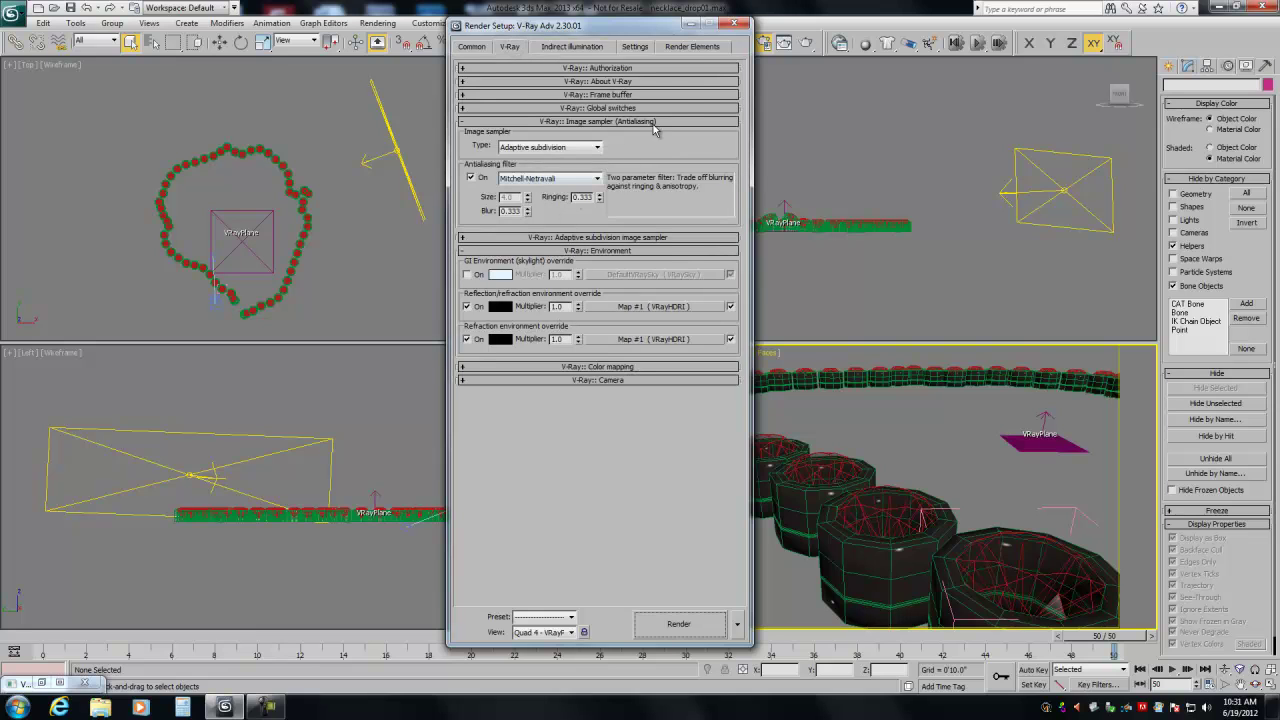
{"action": "left_click", "coordinate": [736, 23]}
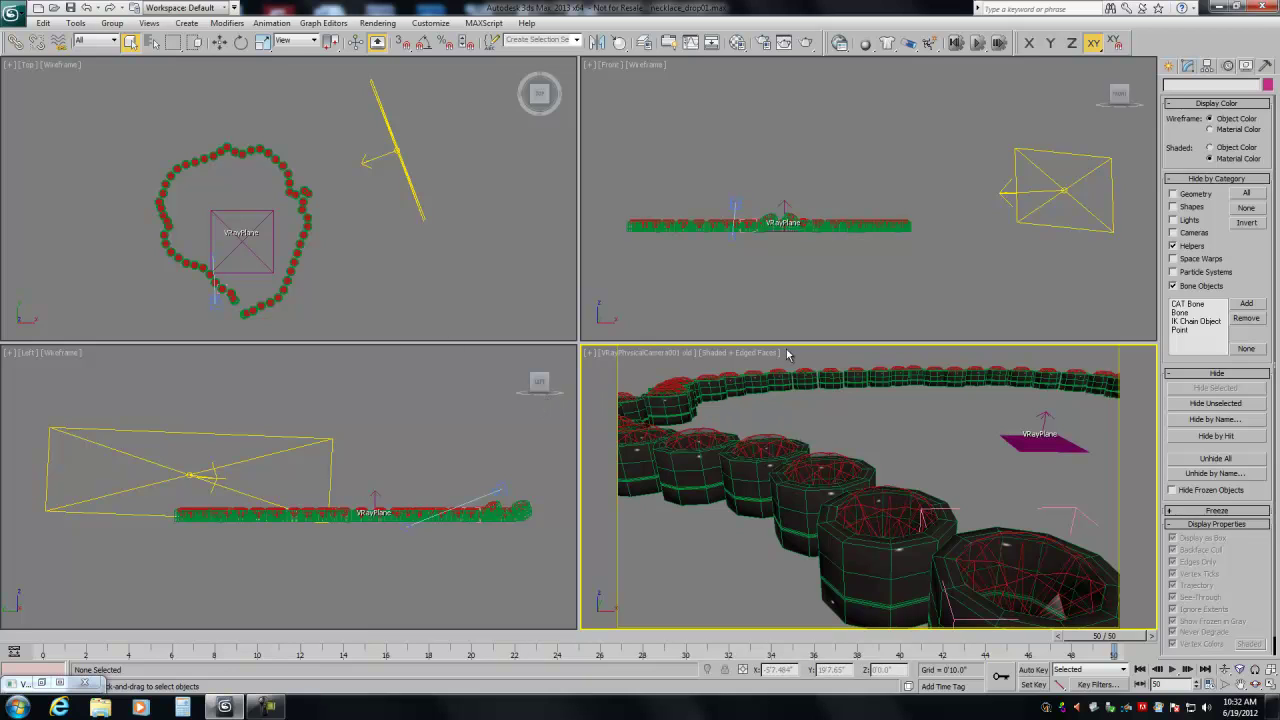
Step: Save the scene as necklace_drop01_zbuffer01, replacing the existing file, and delete the extra camera
{"action": "left_click", "coordinate": [14, 14]}
{"action": "left_click", "coordinate": [40, 167]}
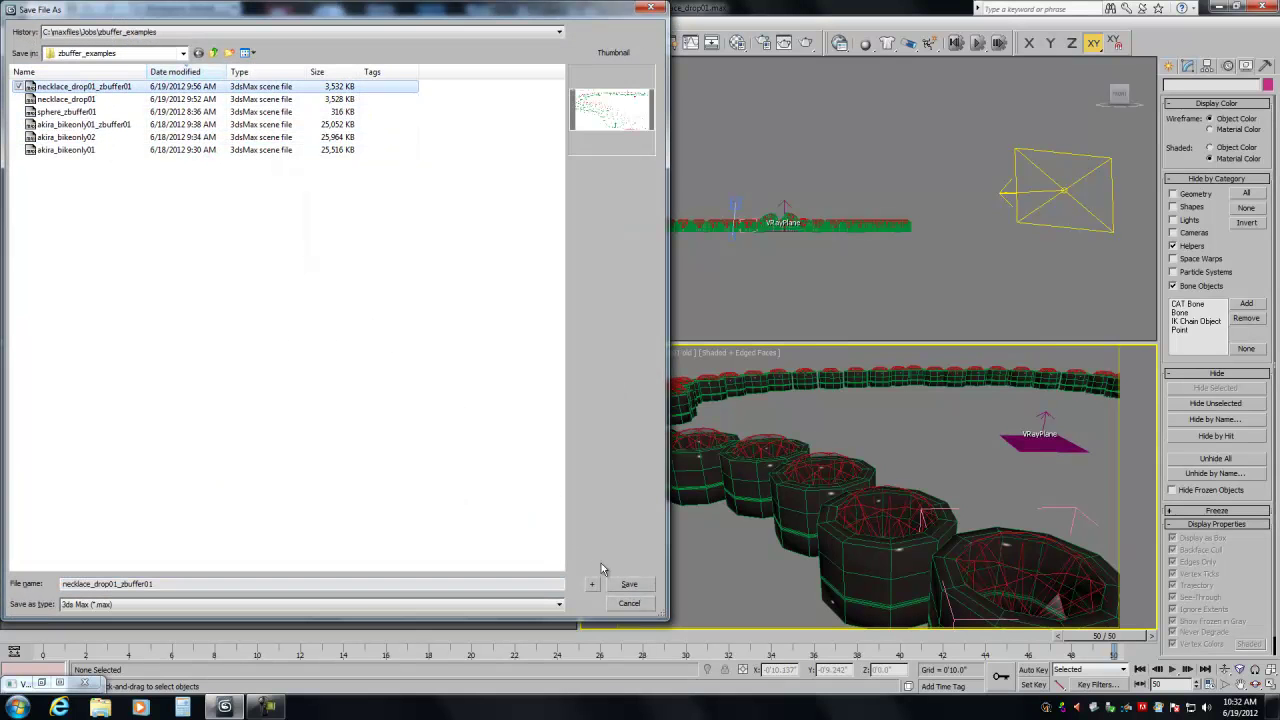
{"action": "left_click", "coordinate": [615, 583]}
{"action": "left_click", "coordinate": [680, 402]}
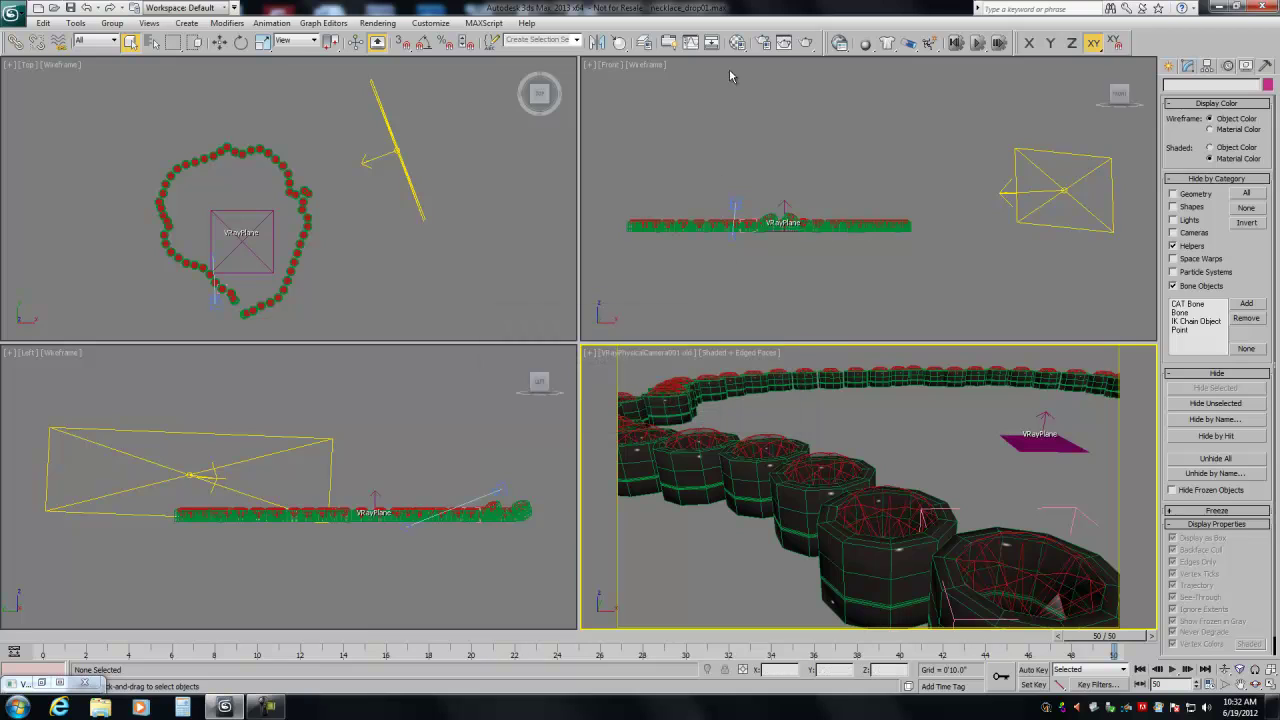
{"action": "left_click", "coordinate": [1049, 201]}
{"action": "key", "text": "Delete"}
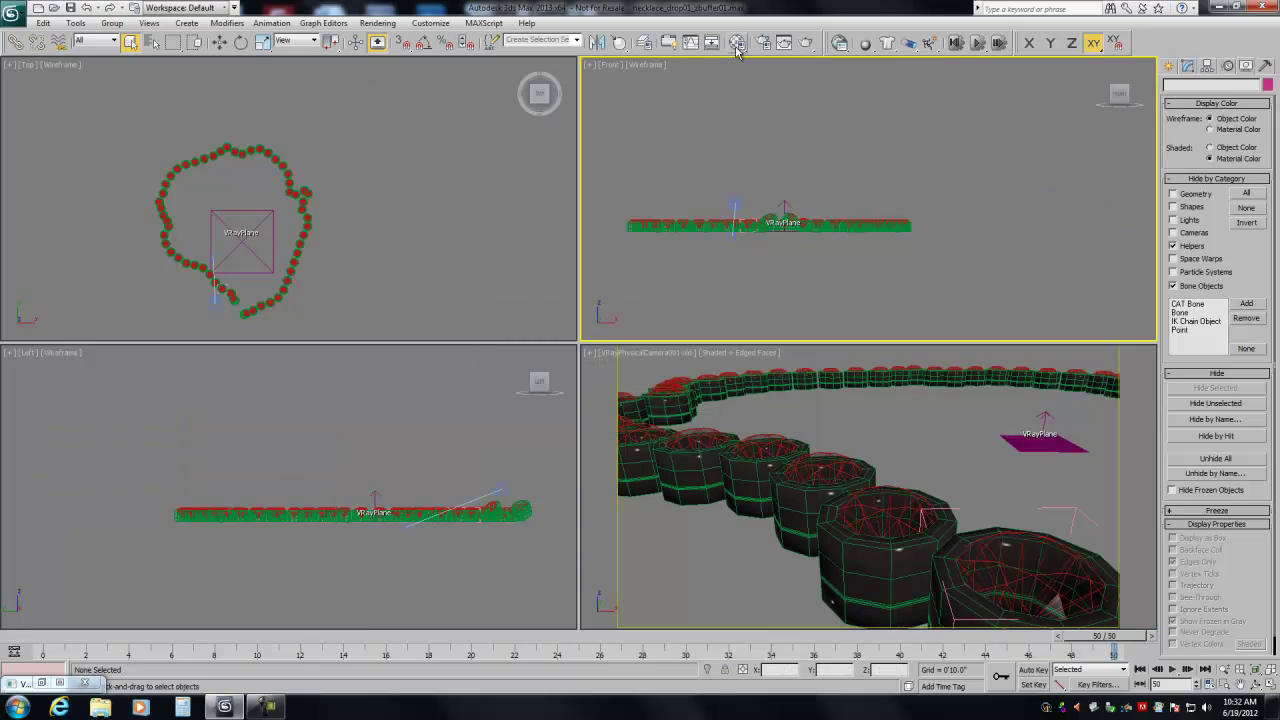
Step: Set the production renderer to Default Scanline Renderer
{"action": "left_click", "coordinate": [762, 43]}
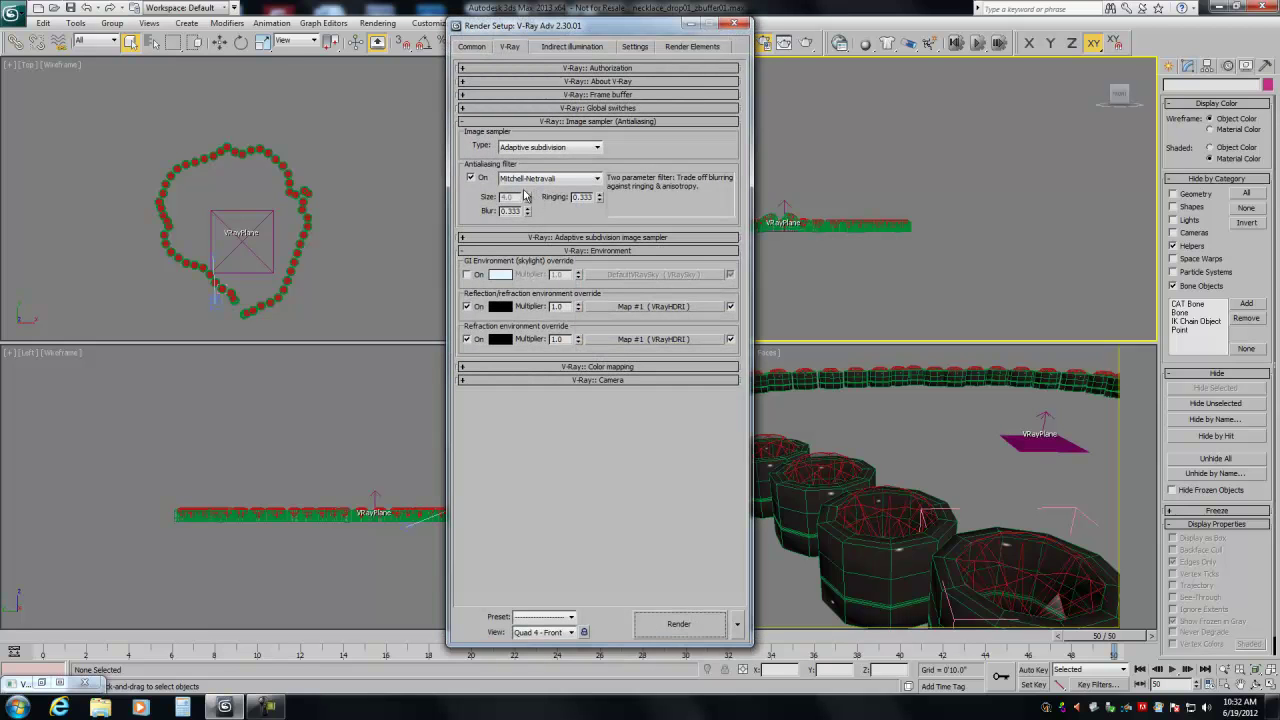
{"action": "left_click", "coordinate": [468, 46]}
{"action": "scroll", "coordinate": [668, 580], "scroll_direction": "down", "scroll_amount": 1}
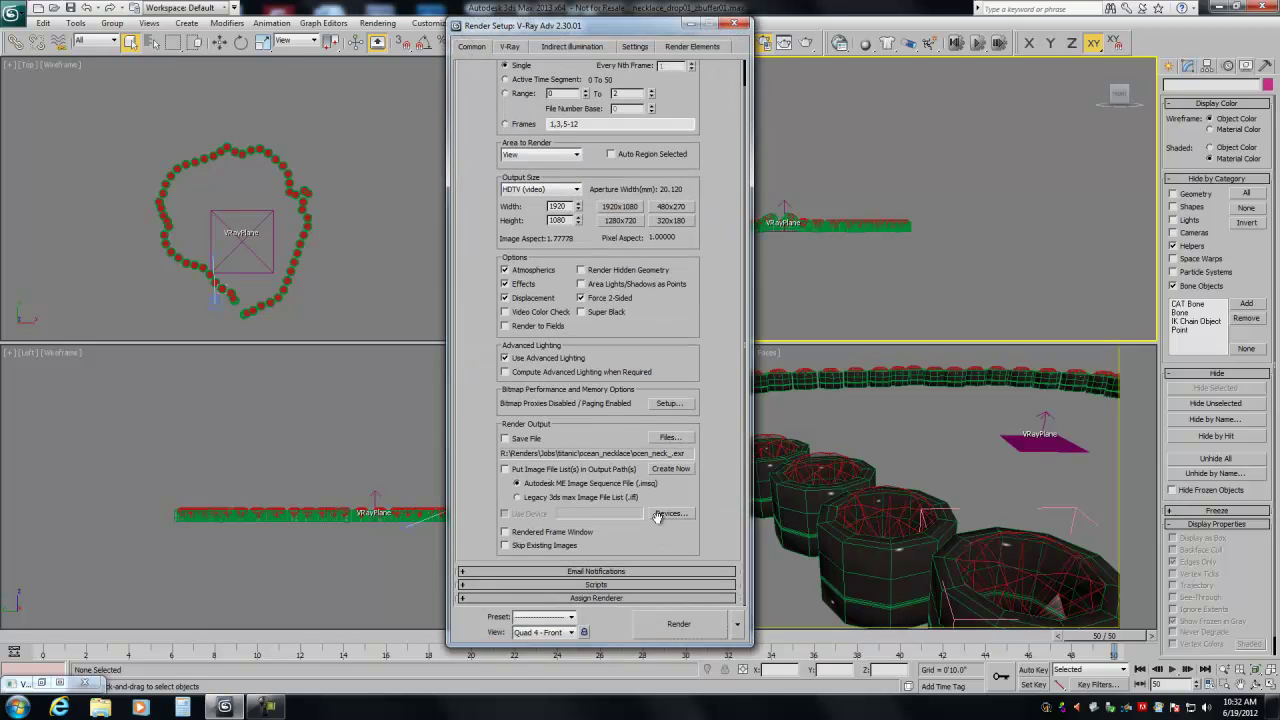
{"action": "scroll", "coordinate": [706, 592], "scroll_direction": "down", "scroll_amount": 3}
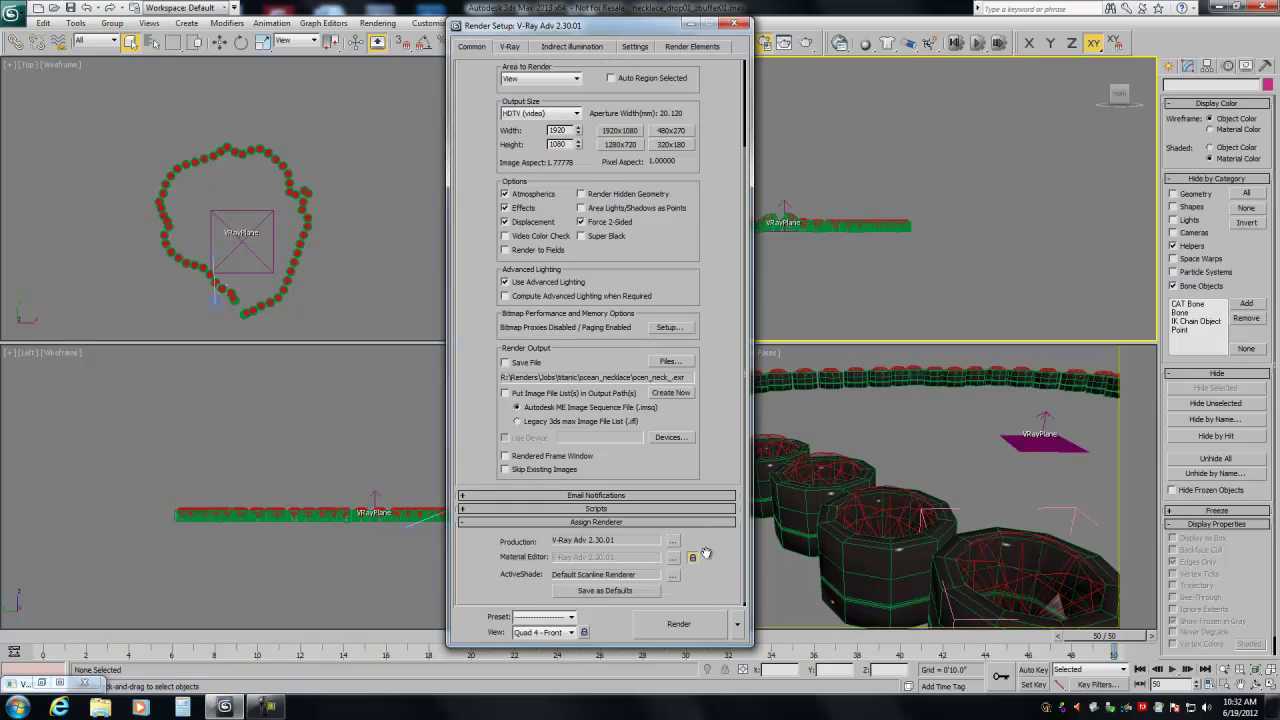
{"action": "left_click", "coordinate": [673, 540]}
{"action": "double_click", "coordinate": [565, 256]}
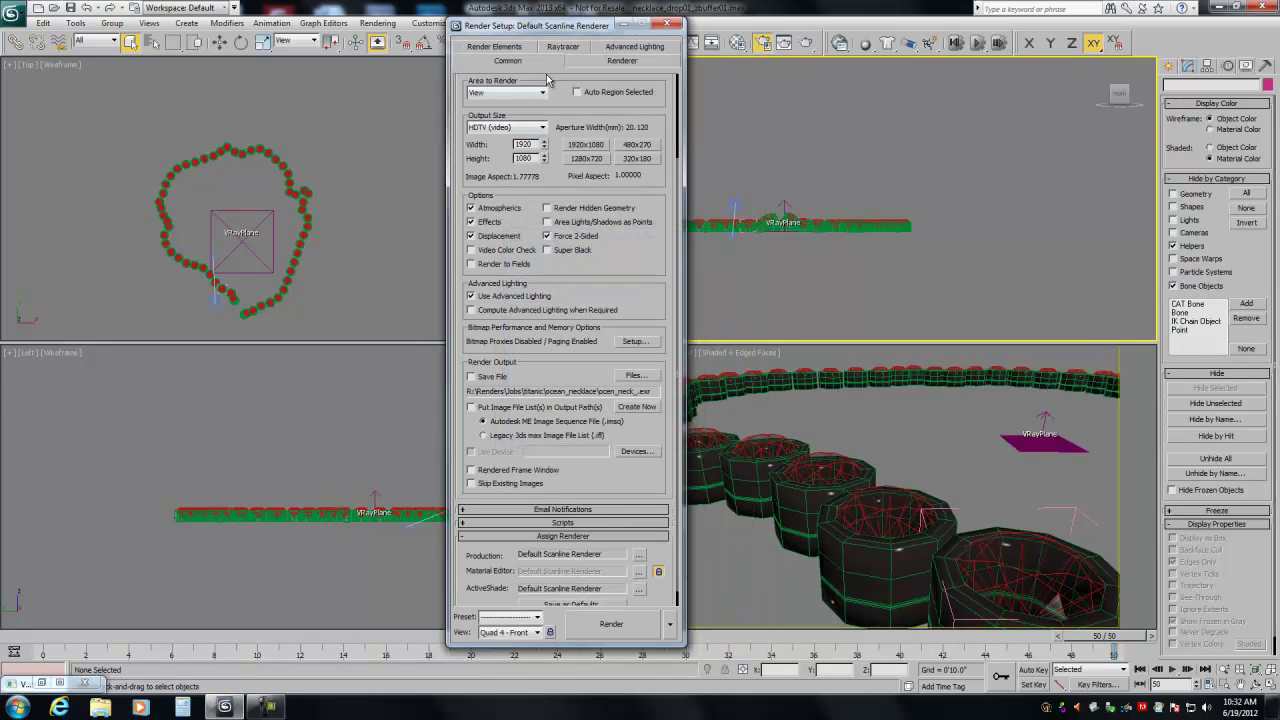
Step: Enable SSE and Global Supersampling with the Mitchell-Netravali filter on the Scanline renderer
{"action": "left_click", "coordinate": [580, 62]}
{"action": "left_click", "coordinate": [492, 140]}
{"action": "left_click", "coordinate": [595, 168]}
{"action": "left_click", "coordinate": [582, 234]}
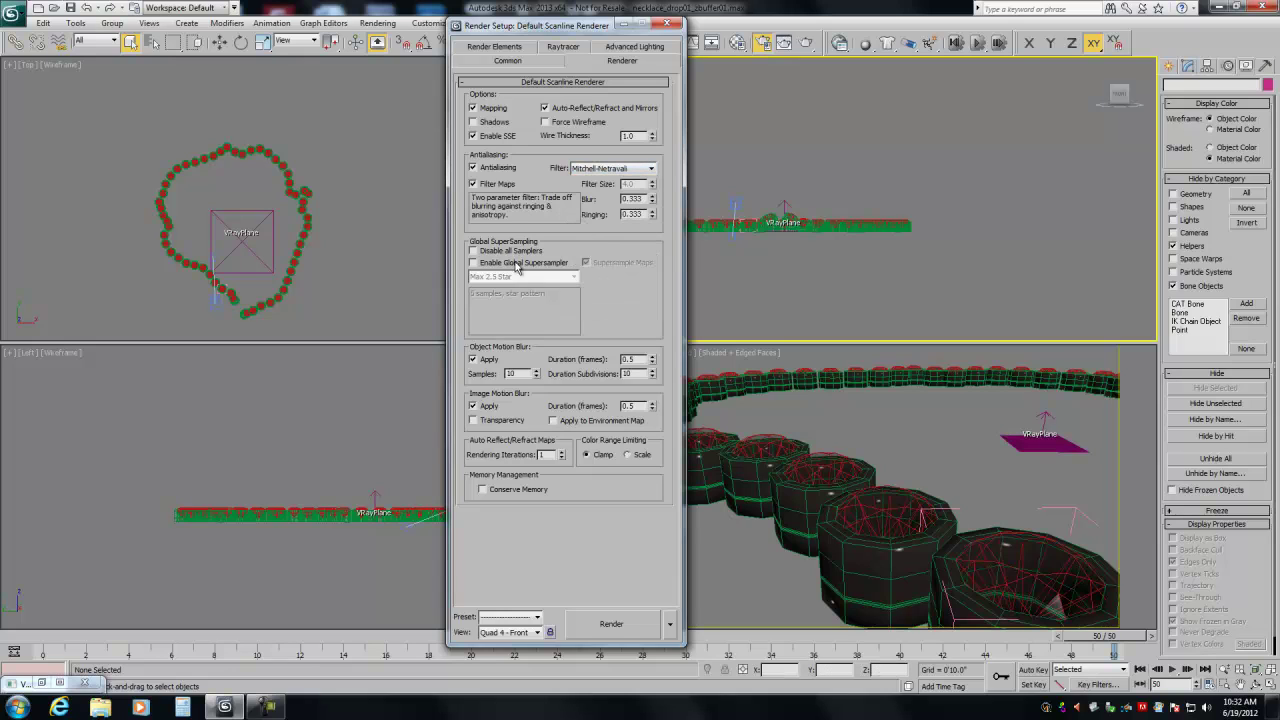
{"action": "left_click", "coordinate": [473, 263]}
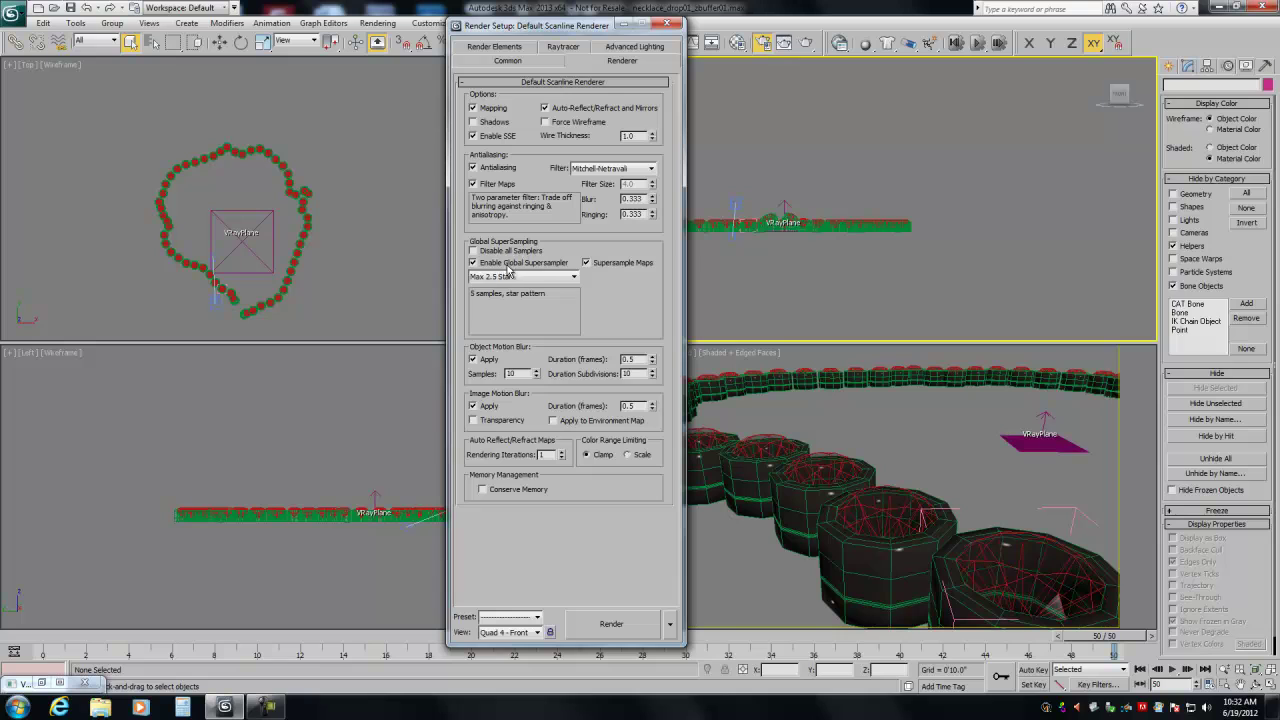
{"action": "left_click", "coordinate": [540, 66]}
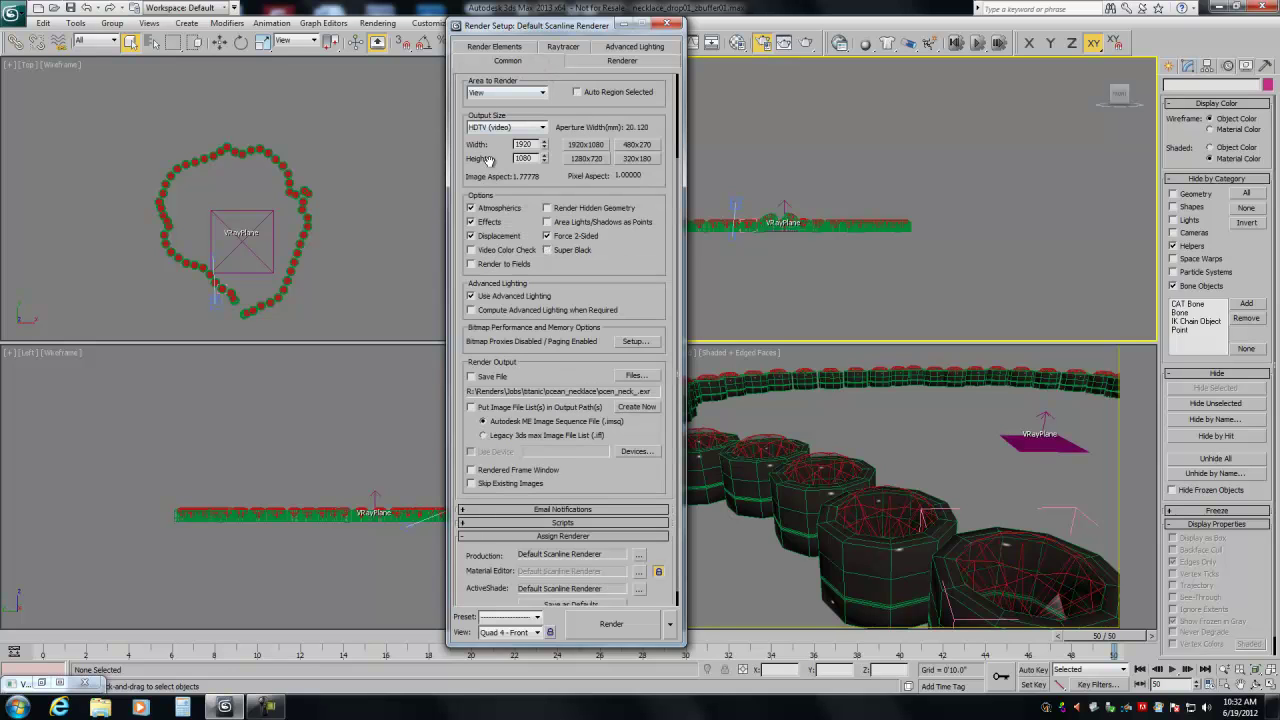
{"action": "left_click", "coordinate": [666, 22]}
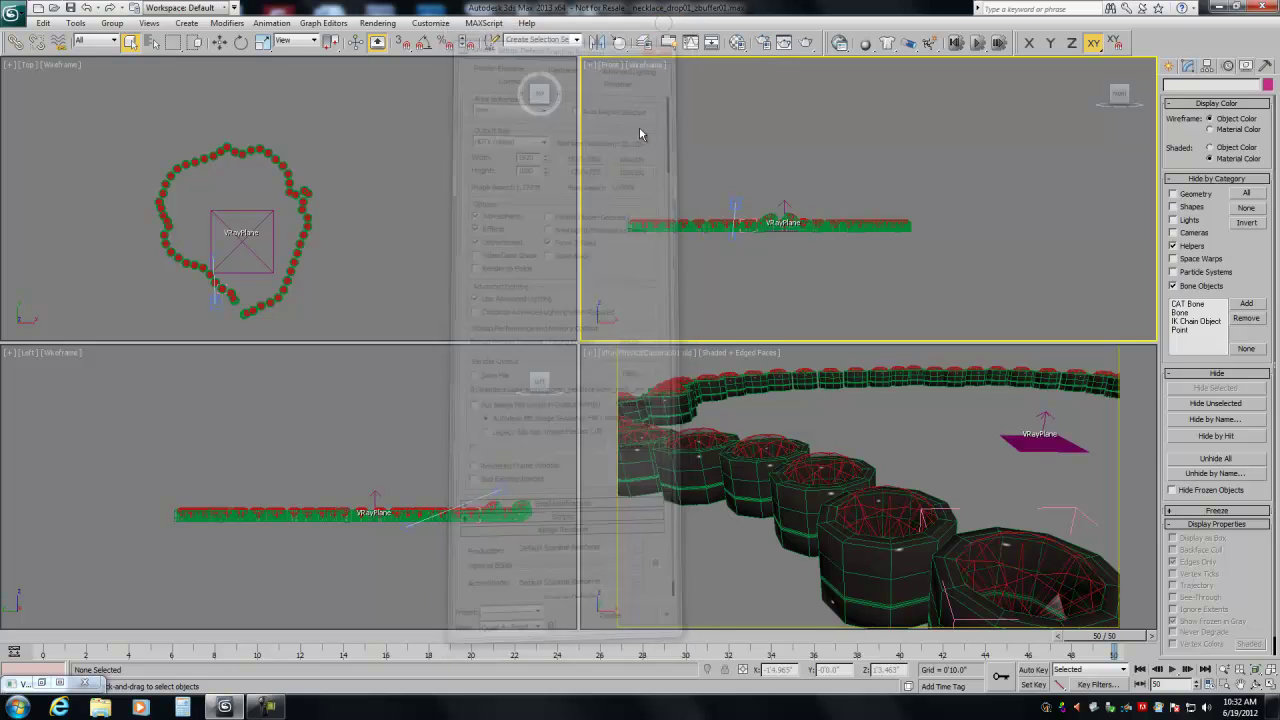
{"action": "right_click", "coordinate": [740, 388]}
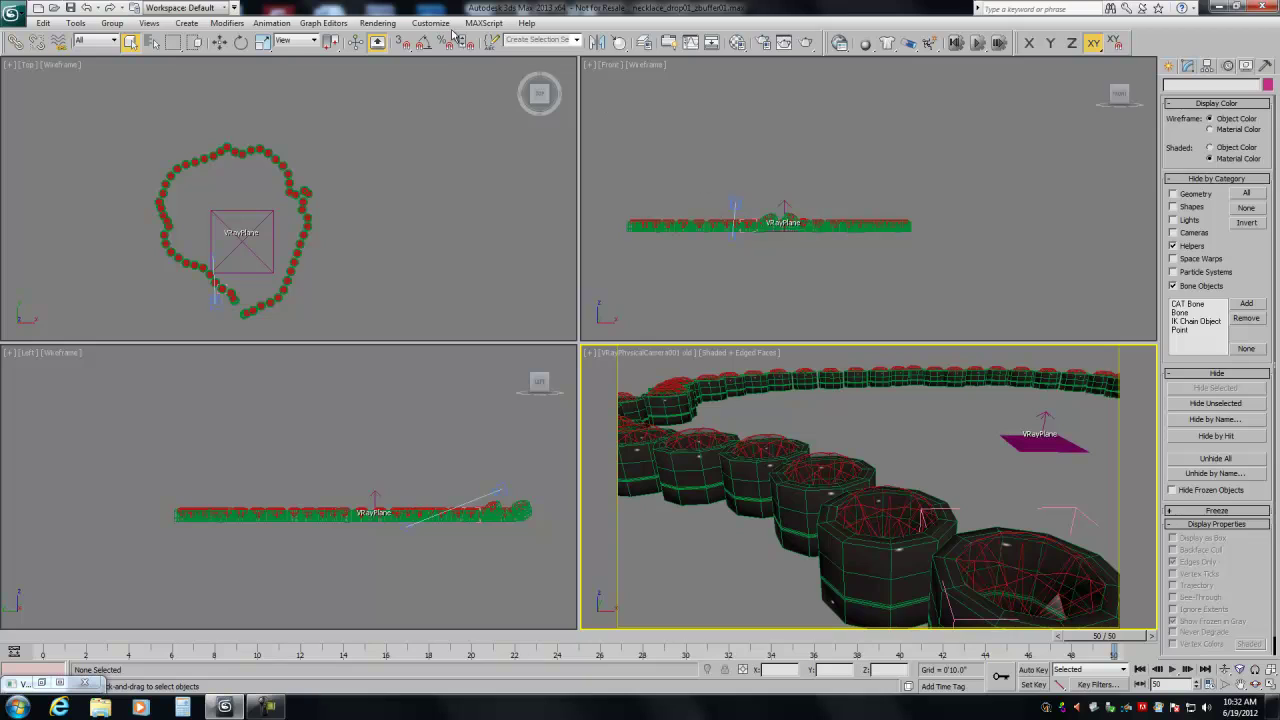
Step: Hide lights and cameras and select all the necklace pieces
{"action": "left_click", "coordinate": [1184, 220]}
{"action": "left_click", "coordinate": [1186, 232]}
{"action": "left_click_drag", "start_coordinate": [979, 178], "coordinate": [650, 248]}
{"action": "right_click", "coordinate": [760, 420]}
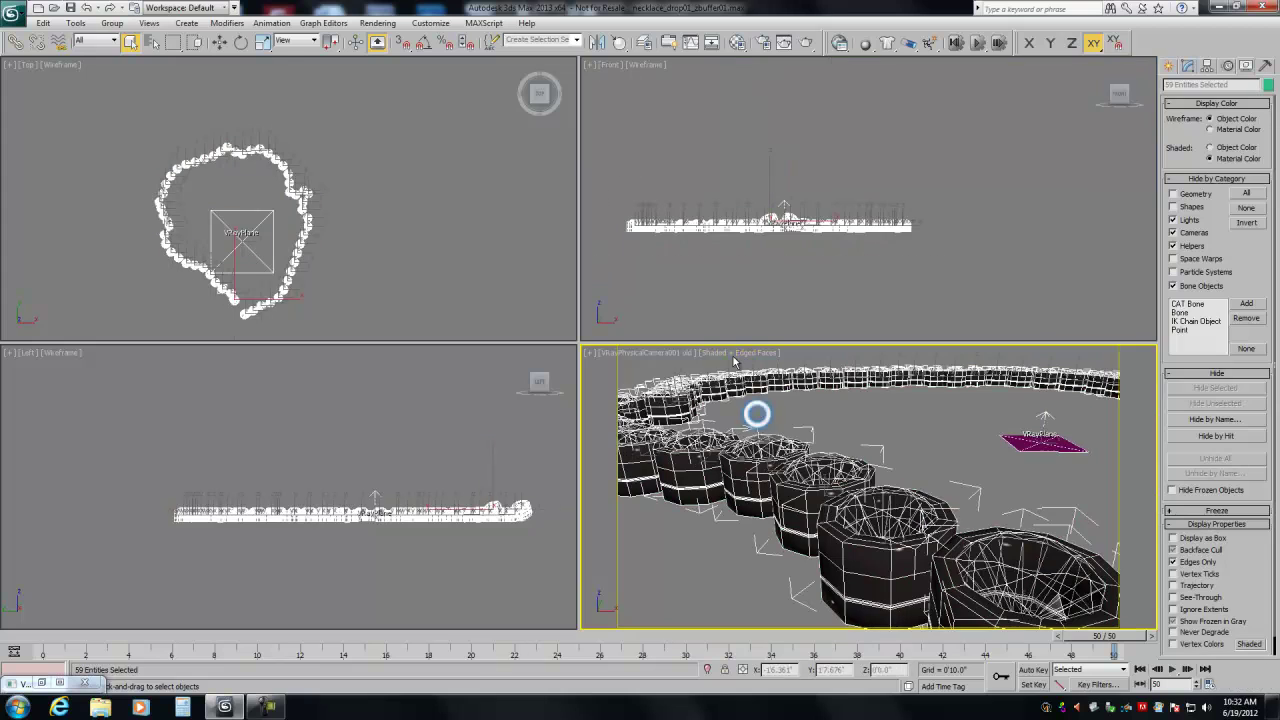
Step: Reset all material slots and assign slot 1 to the selected necklace, replacing its materials
{"action": "left_click", "coordinate": [737, 42]}
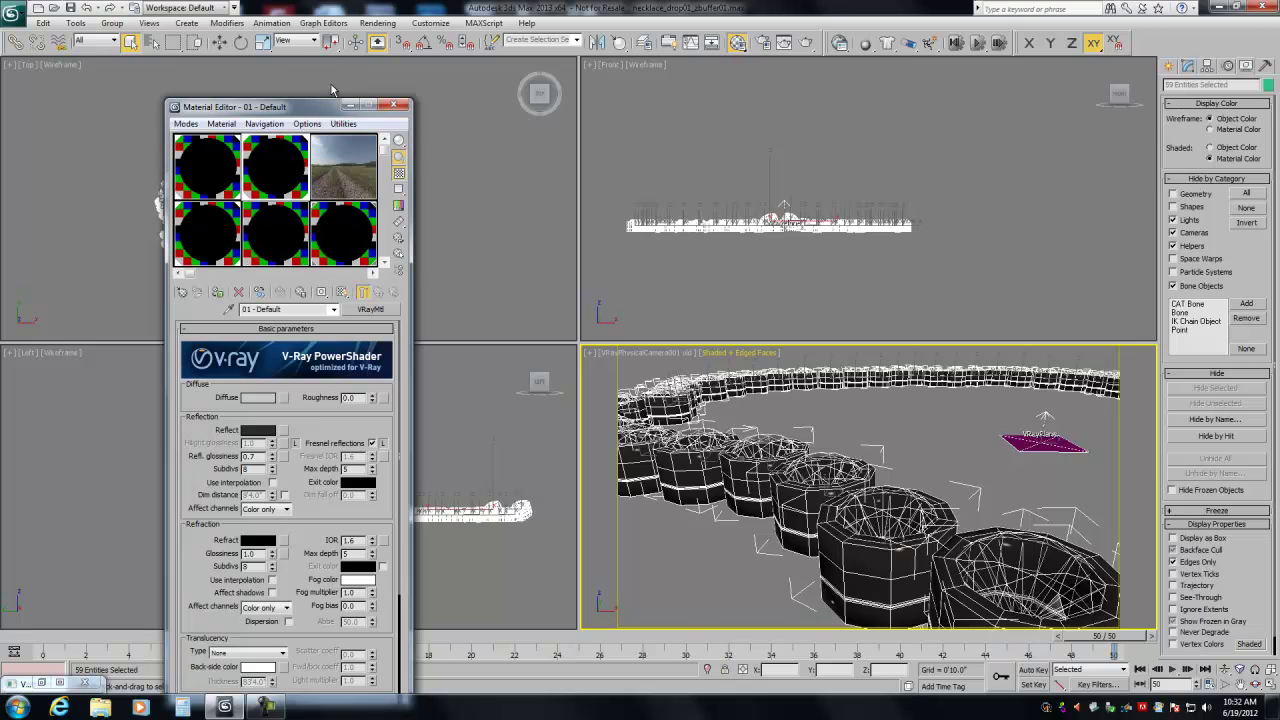
{"action": "left_click_drag", "start_coordinate": [314, 110], "coordinate": [446, 11]}
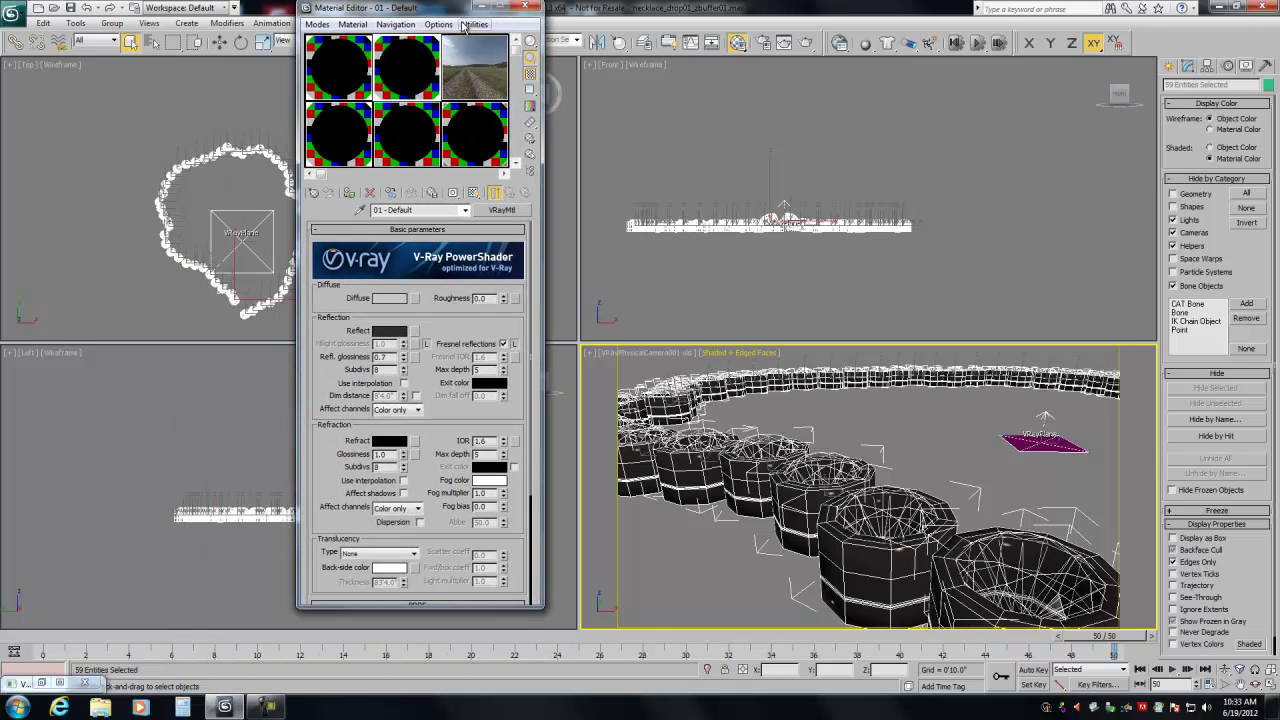
{"action": "left_click", "coordinate": [474, 24]}
{"action": "left_click", "coordinate": [438, 106]}
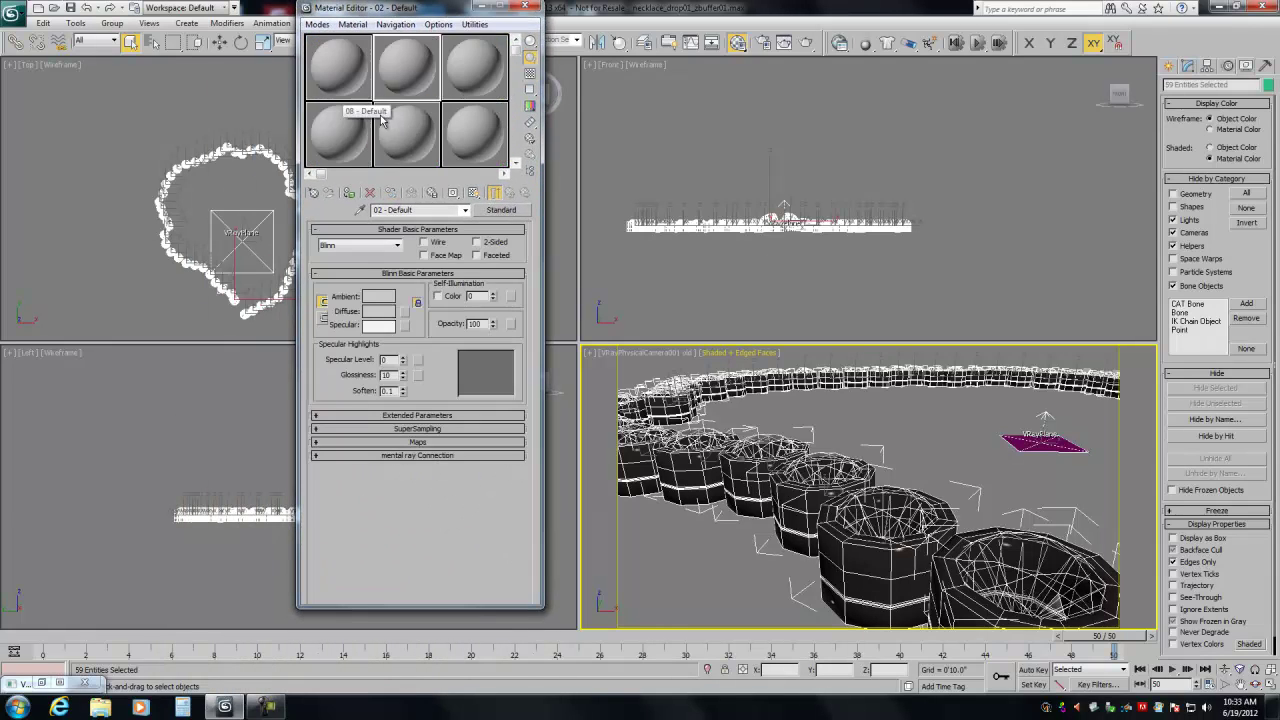
{"action": "left_click", "coordinate": [345, 90]}
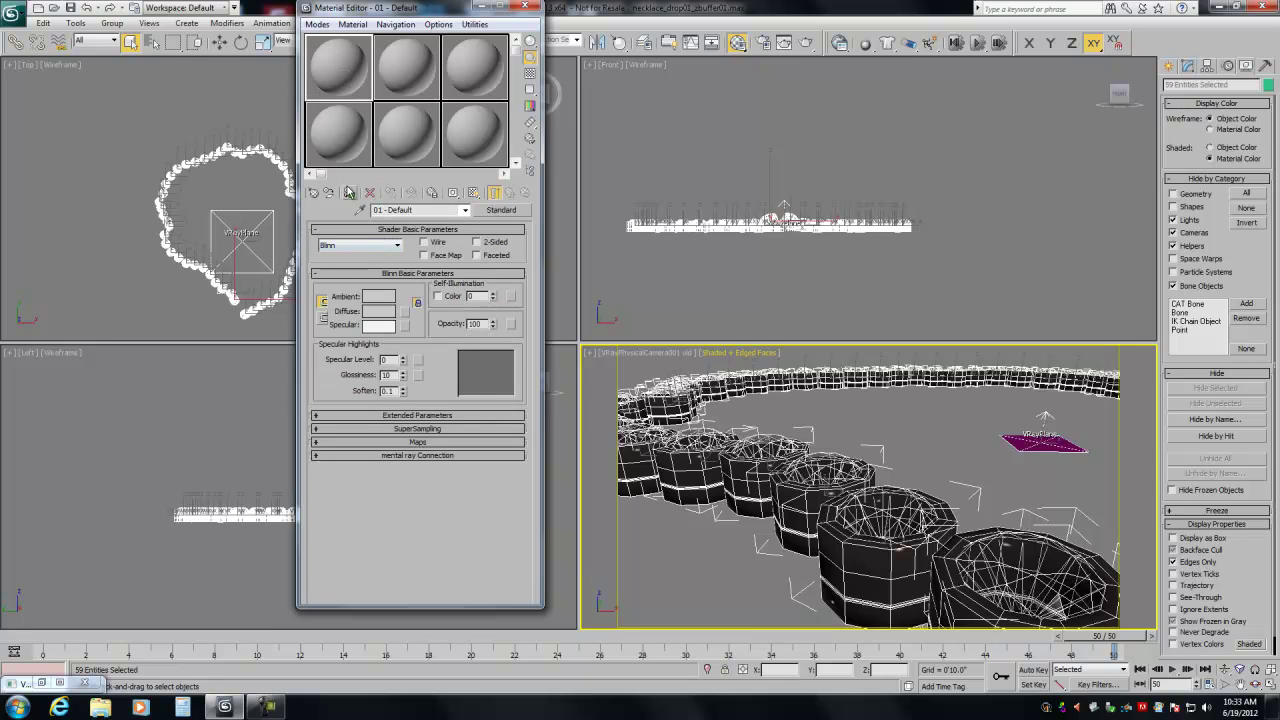
{"action": "left_click", "coordinate": [350, 193]}
{"action": "left_click", "coordinate": [707, 402]}
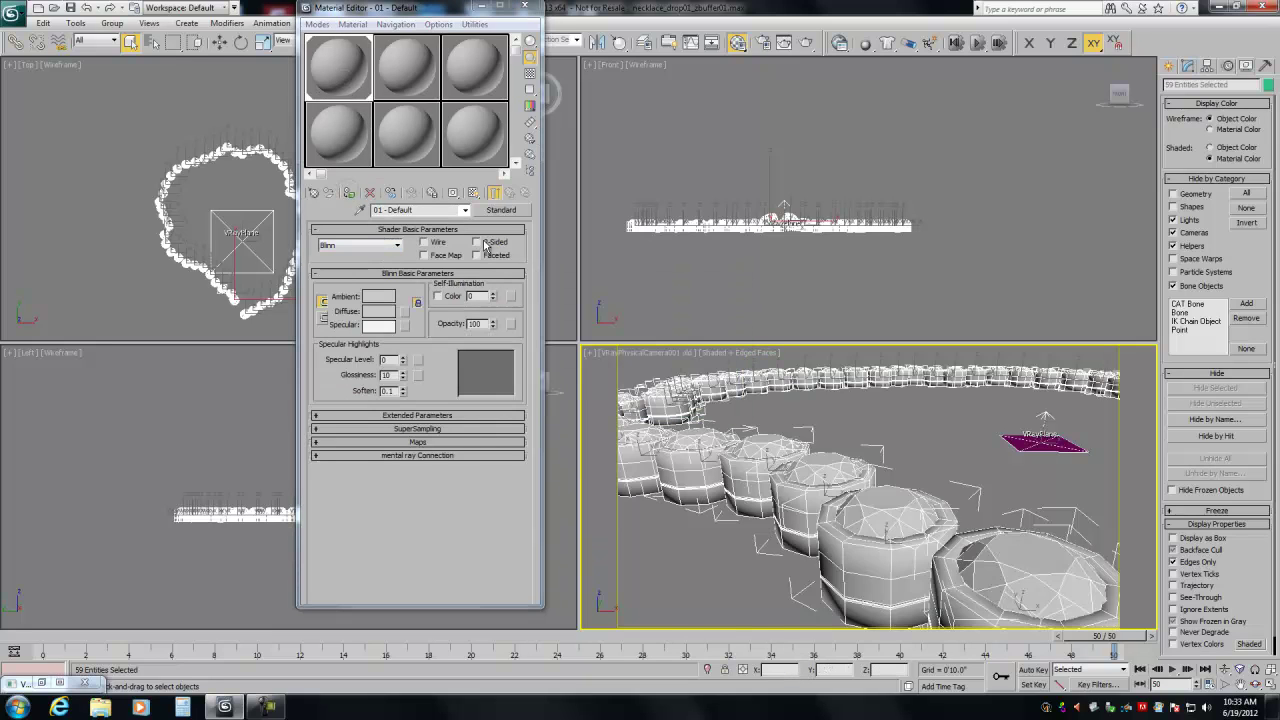
Step: Rename the material zbuffer, set Diffuse to white, and copy it to Ambient
{"action": "left_click", "coordinate": [445, 210]}
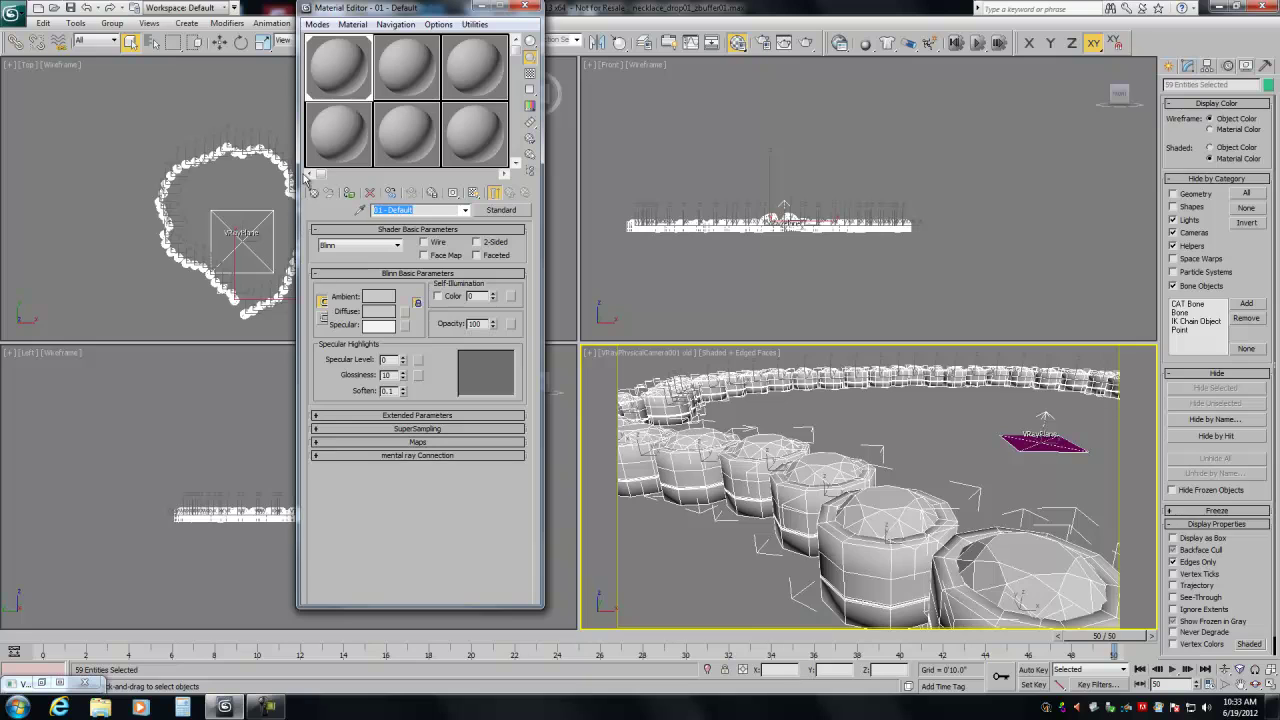
{"action": "type", "text": "zbuffer"}
{"action": "left_click", "coordinate": [378, 311]}
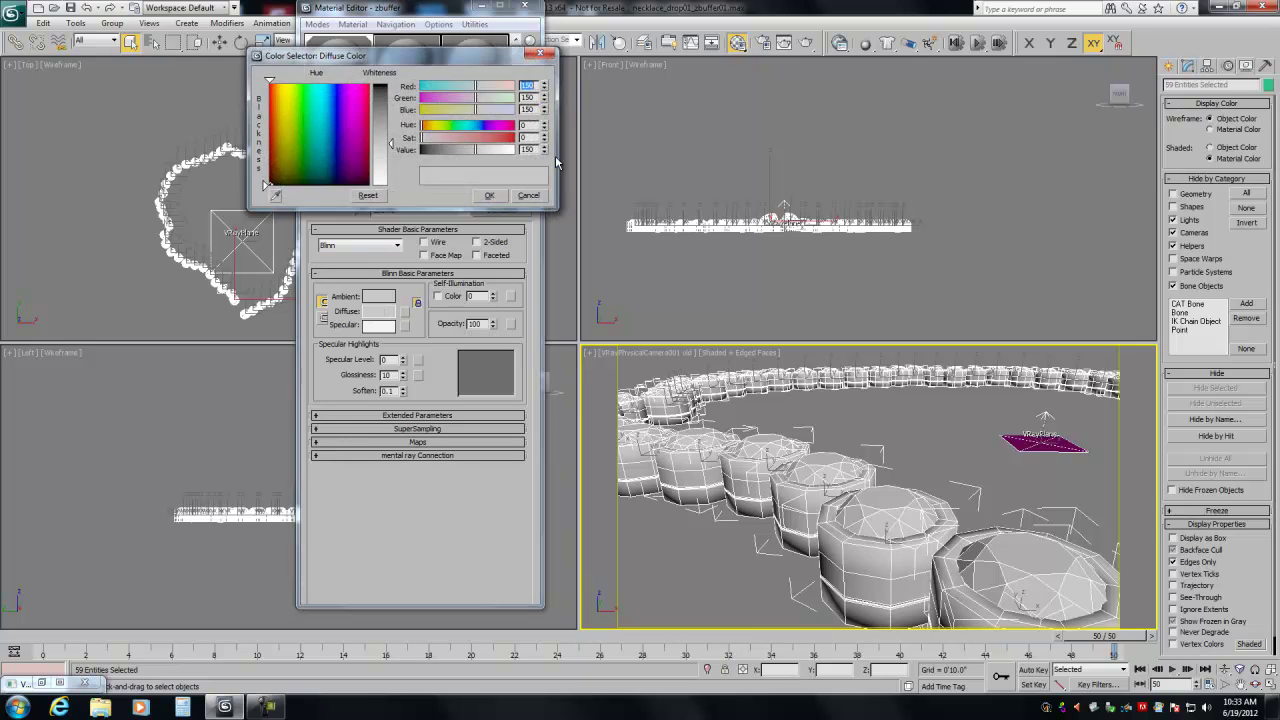
{"action": "right_click", "coordinate": [545, 150]}
{"action": "left_click", "coordinate": [541, 55]}
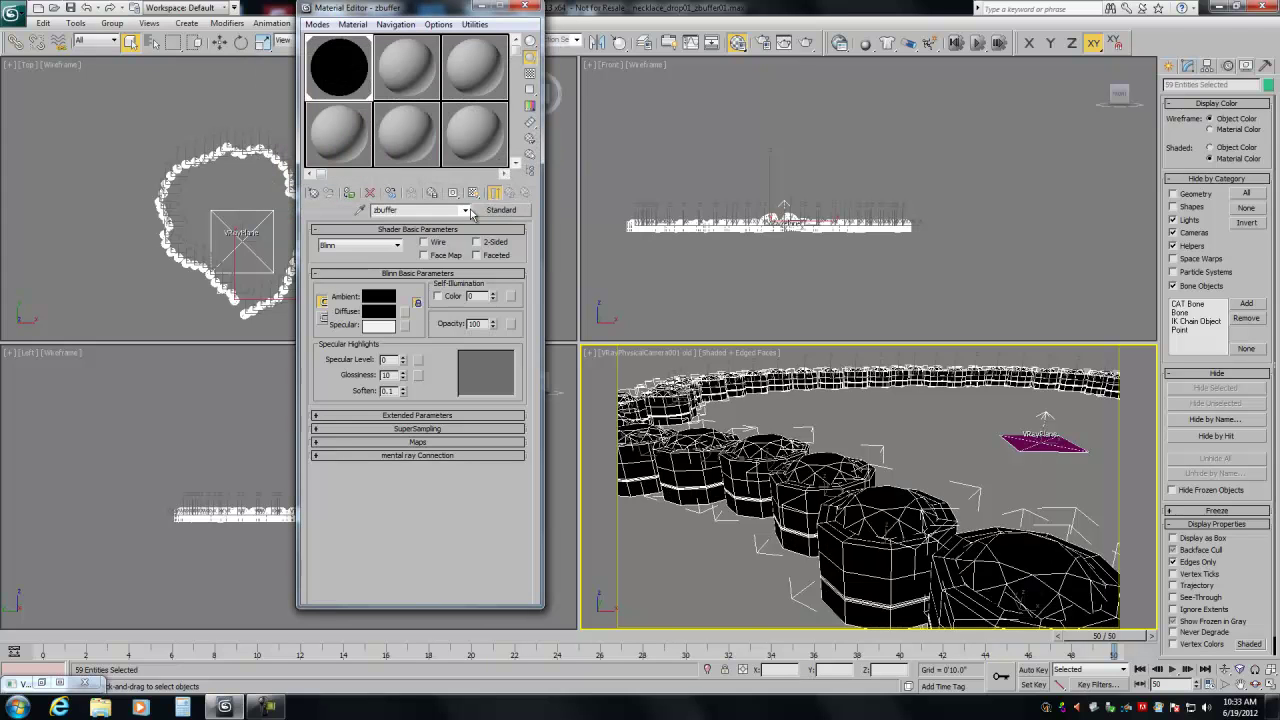
{"action": "left_click", "coordinate": [378, 312]}
{"action": "left_click", "coordinate": [503, 150]}
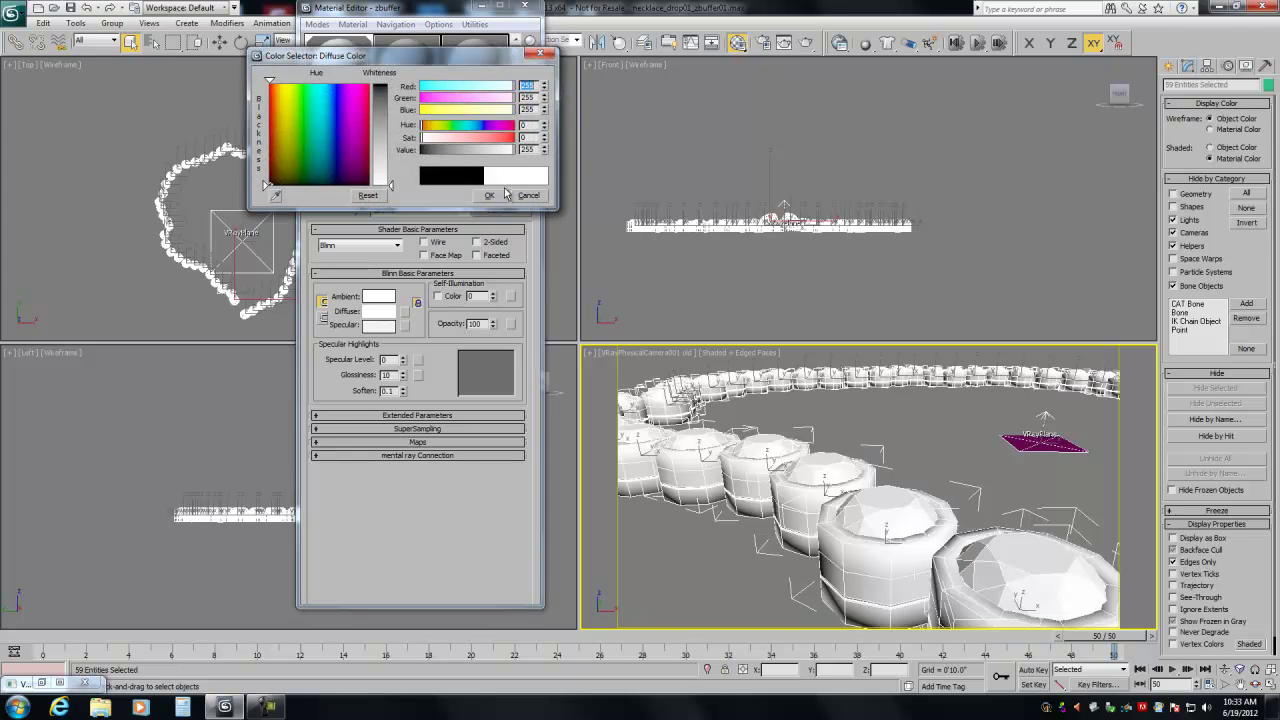
{"action": "left_click", "coordinate": [489, 195]}
{"action": "left_click_drag", "start_coordinate": [380, 311], "coordinate": [380, 326]}
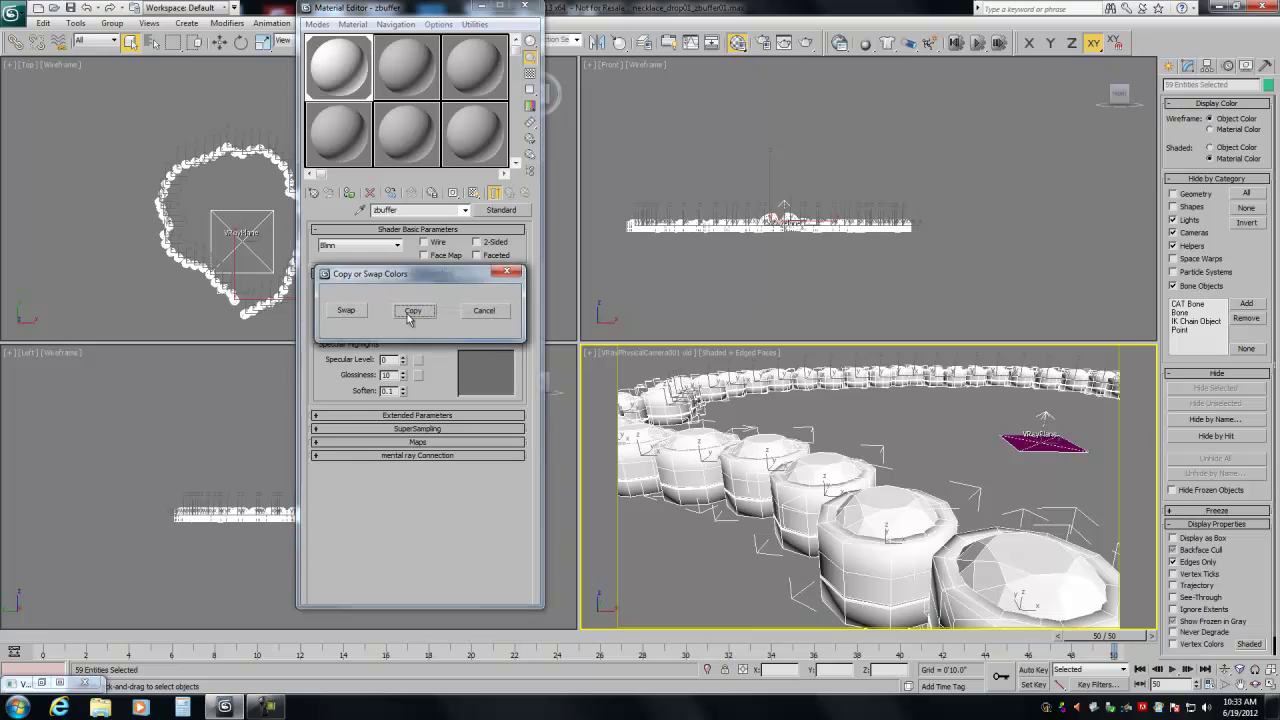
{"action": "left_click", "coordinate": [412, 312]}
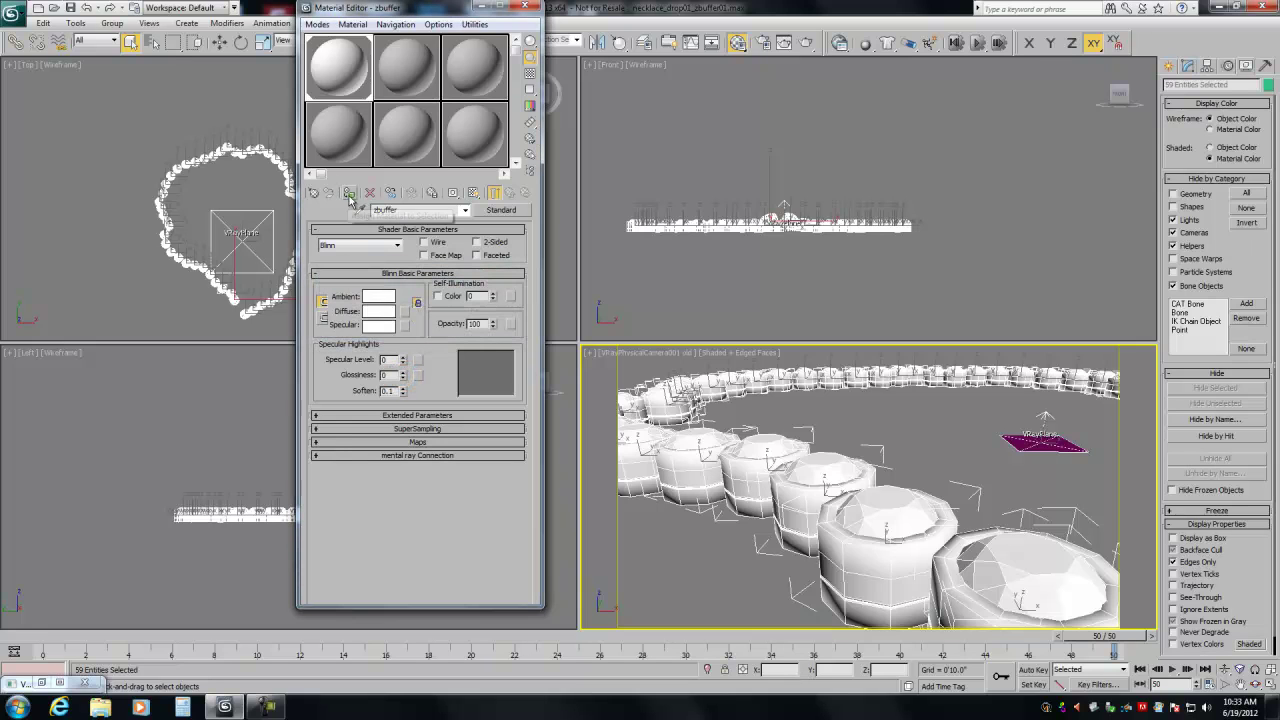
{"action": "left_click", "coordinate": [525, 8]}
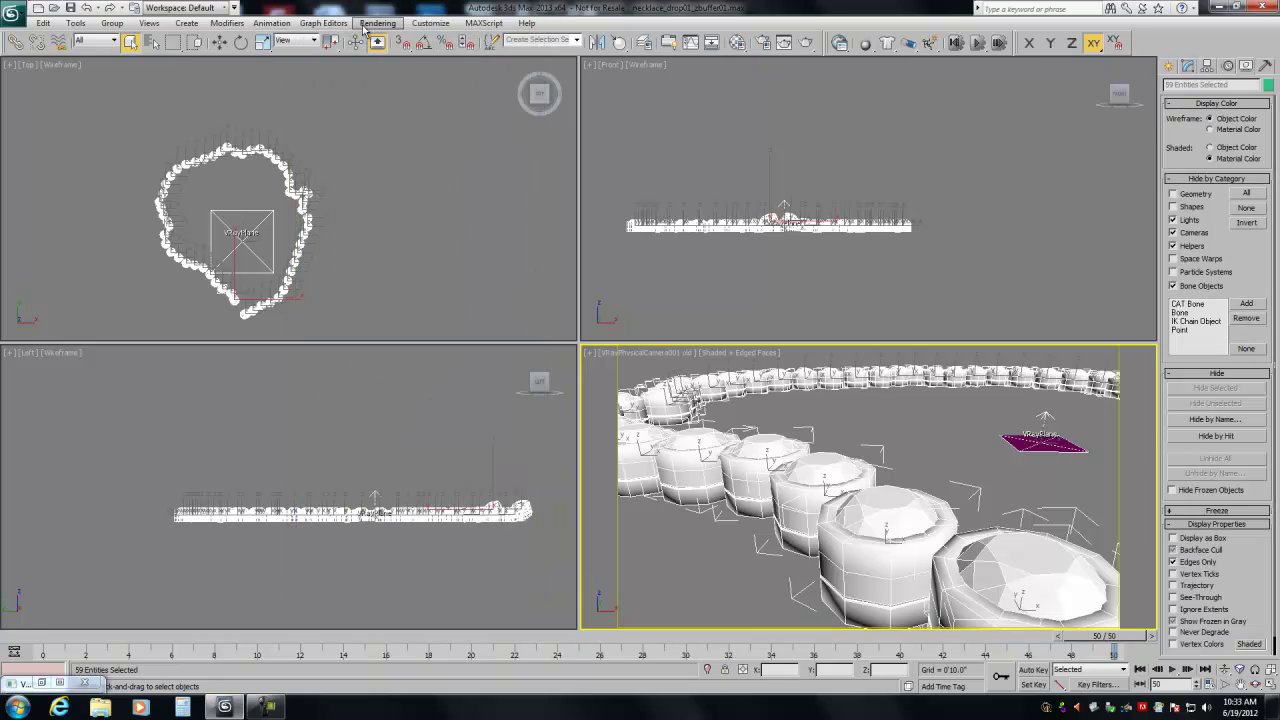
Step: Set the Environment ambient light colour to pure white (255)
{"action": "left_click", "coordinate": [377, 22]}
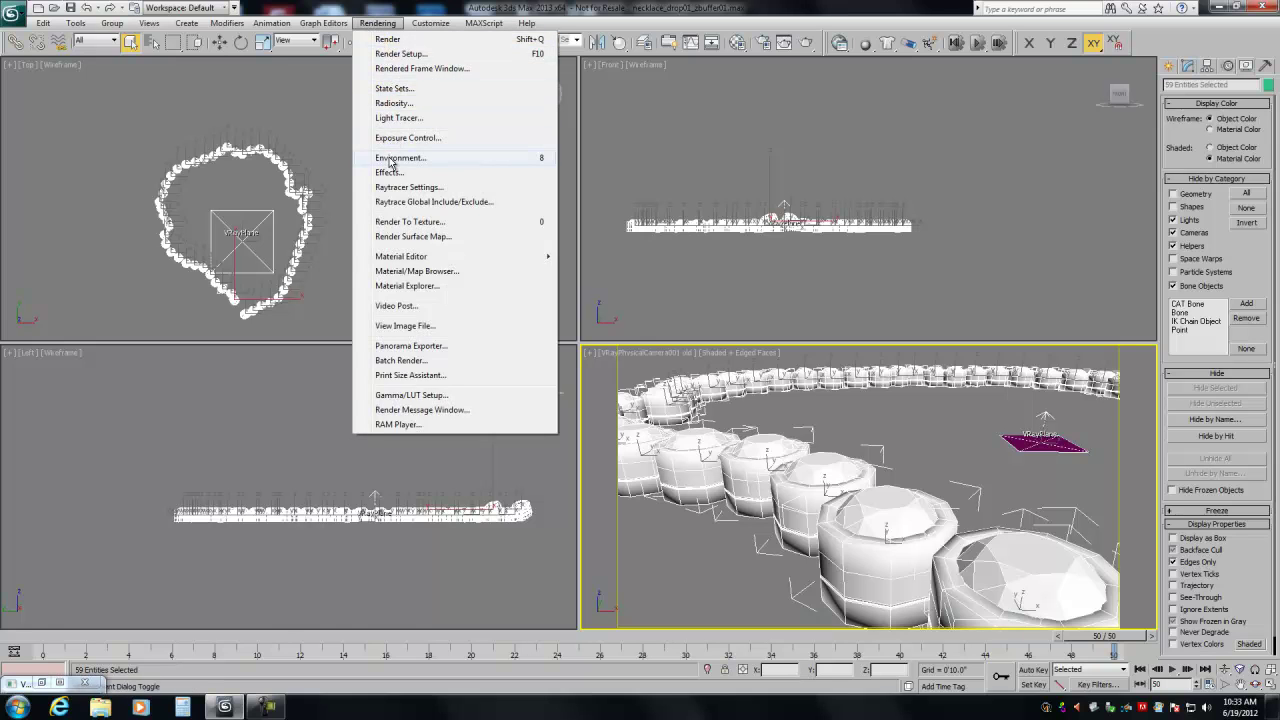
{"action": "left_click", "coordinate": [395, 158]}
{"action": "left_click", "coordinate": [241, 160]}
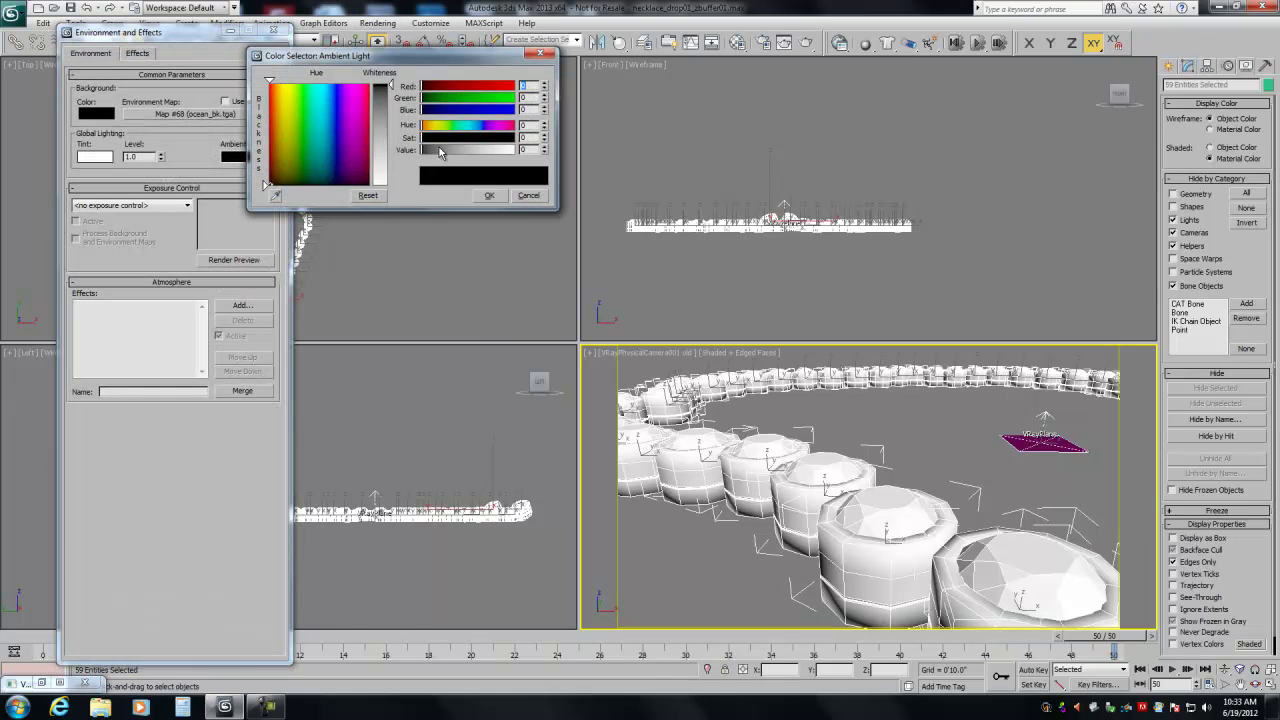
{"action": "left_click_drag", "start_coordinate": [438, 152], "coordinate": [515, 150]}
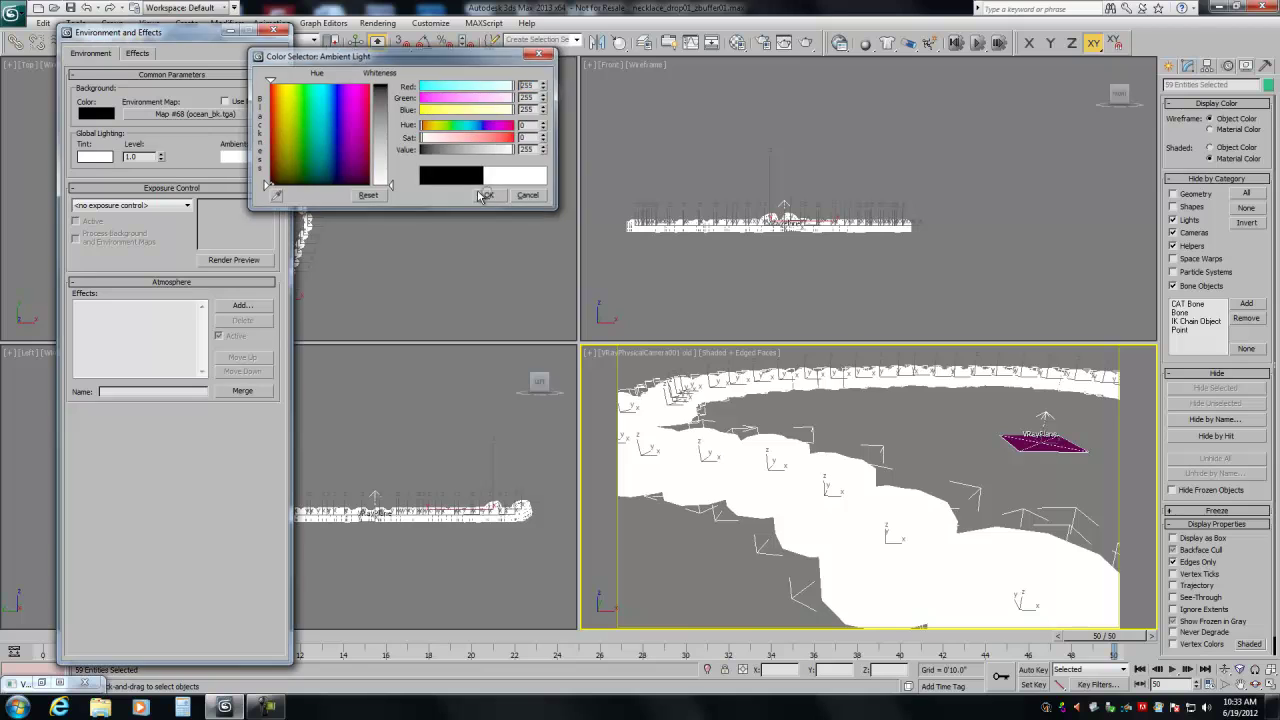
{"action": "left_click", "coordinate": [487, 195]}
{"action": "left_click", "coordinate": [283, 32]}
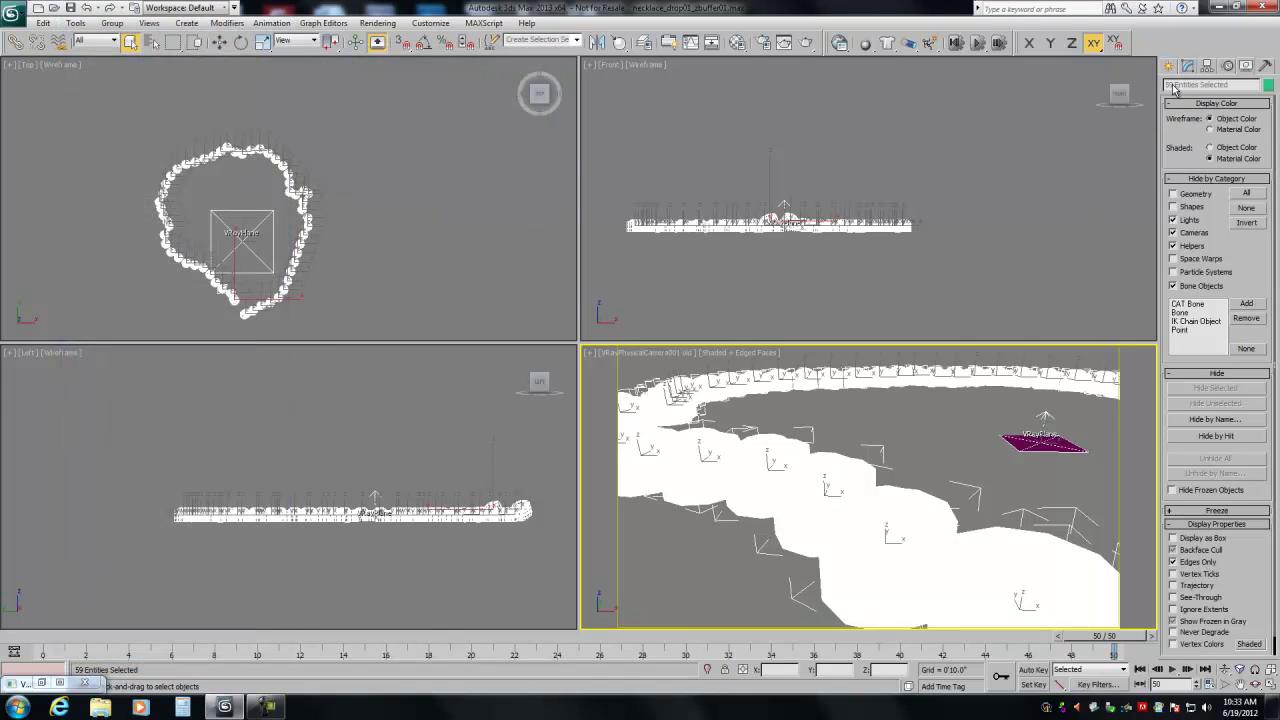
Step: Switch the Create panel's Lights list from Photometric to Standard
{"action": "left_click", "coordinate": [1169, 66]}
{"action": "left_click", "coordinate": [1204, 88]}
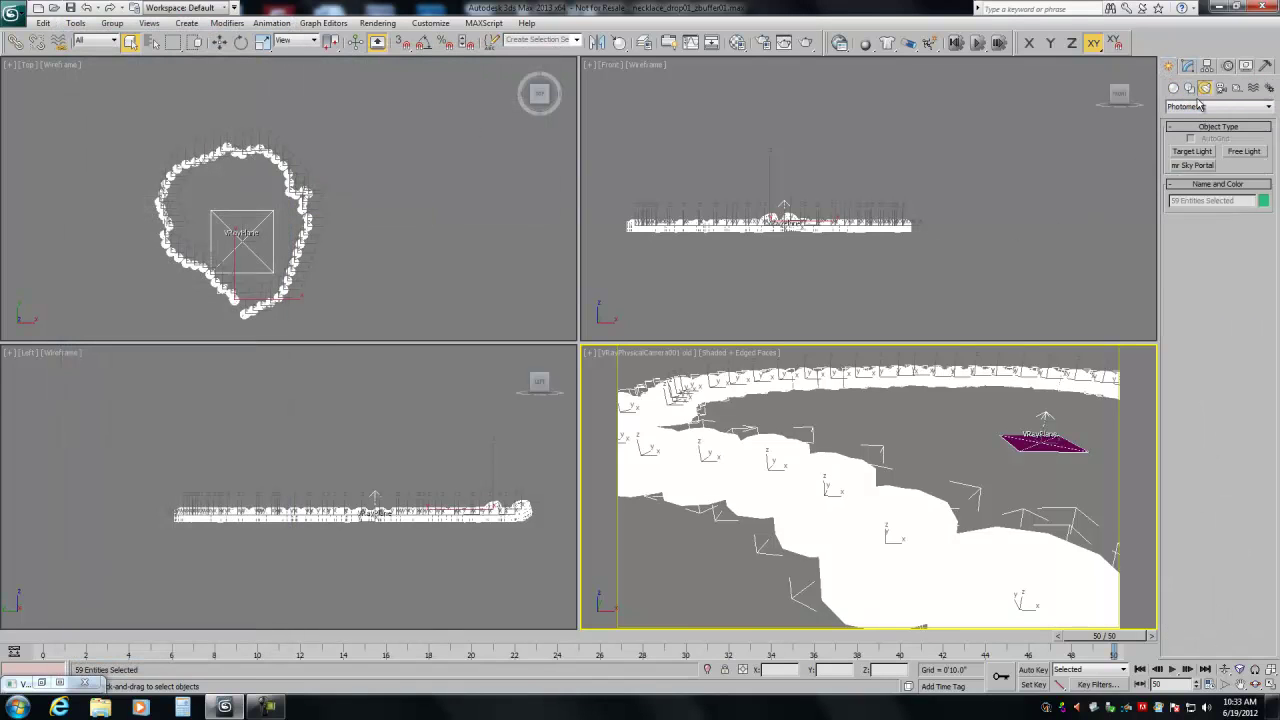
{"action": "left_click", "coordinate": [1198, 107]}
{"action": "left_click", "coordinate": [1190, 125]}
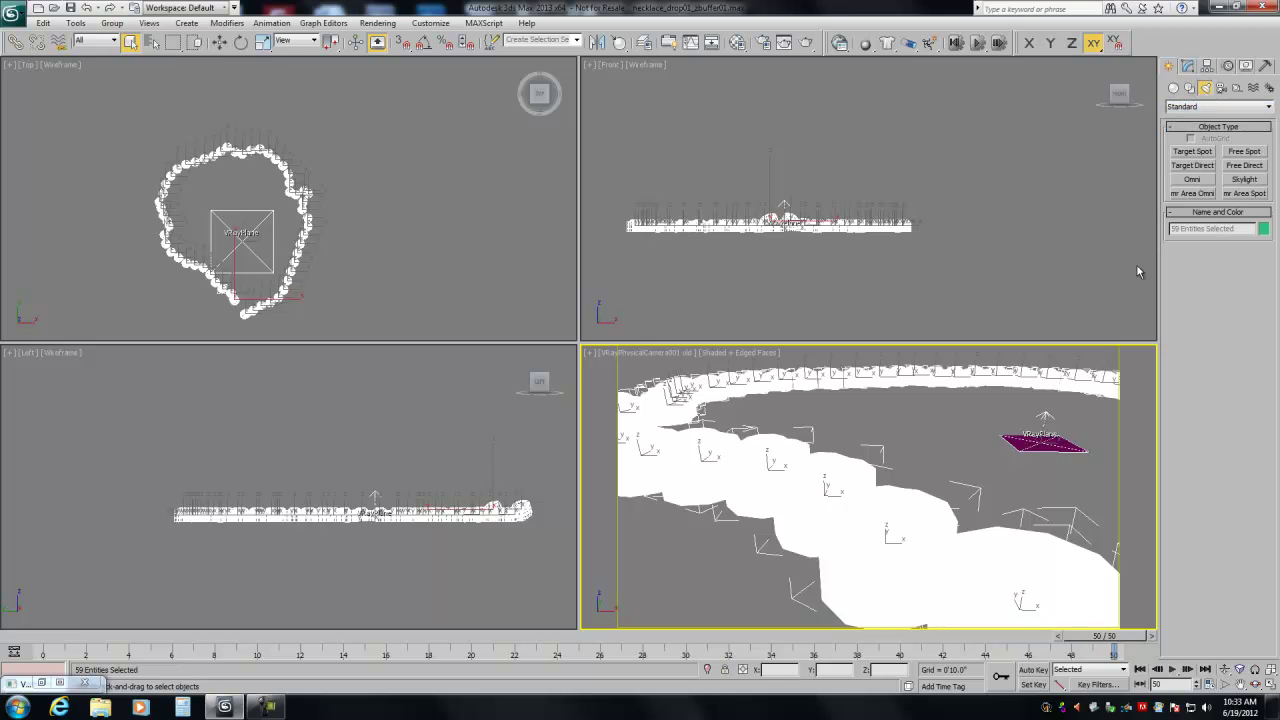
Step: Place an Omni light in the Top view and align its X/Y/Z position to the camera's pivot
{"action": "left_click", "coordinate": [1188, 180]}
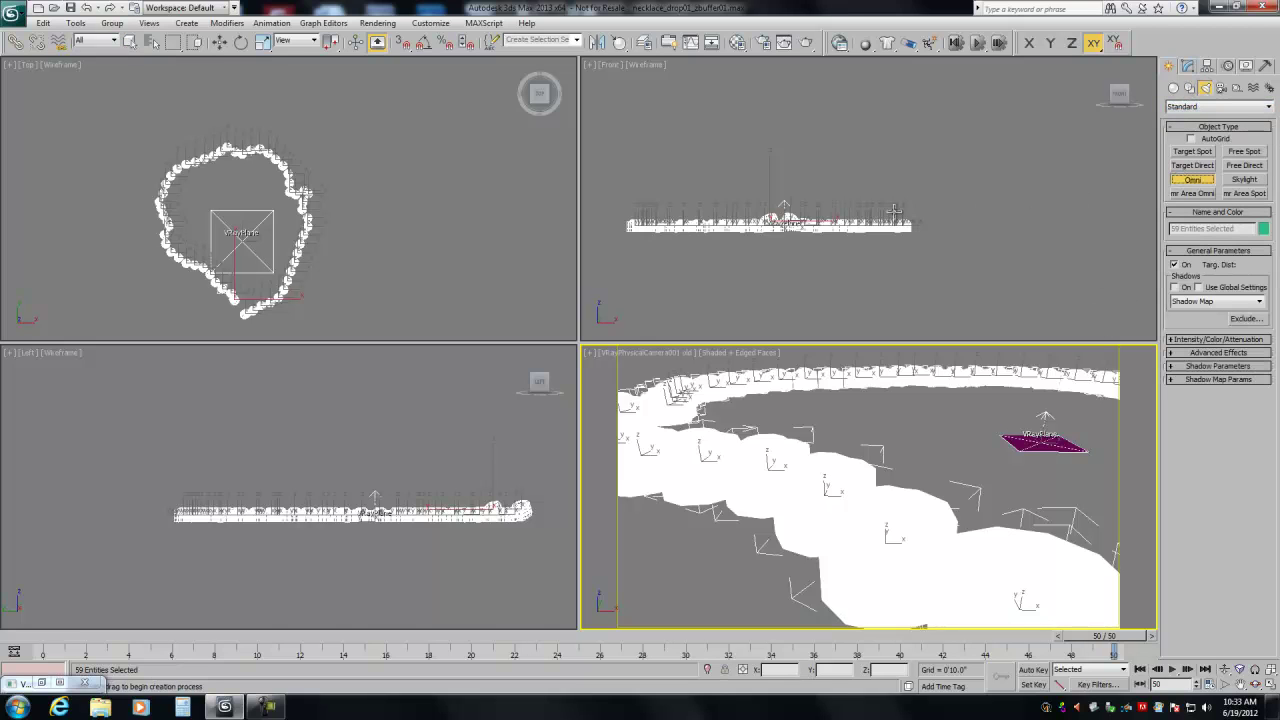
{"action": "left_click", "coordinate": [410, 219]}
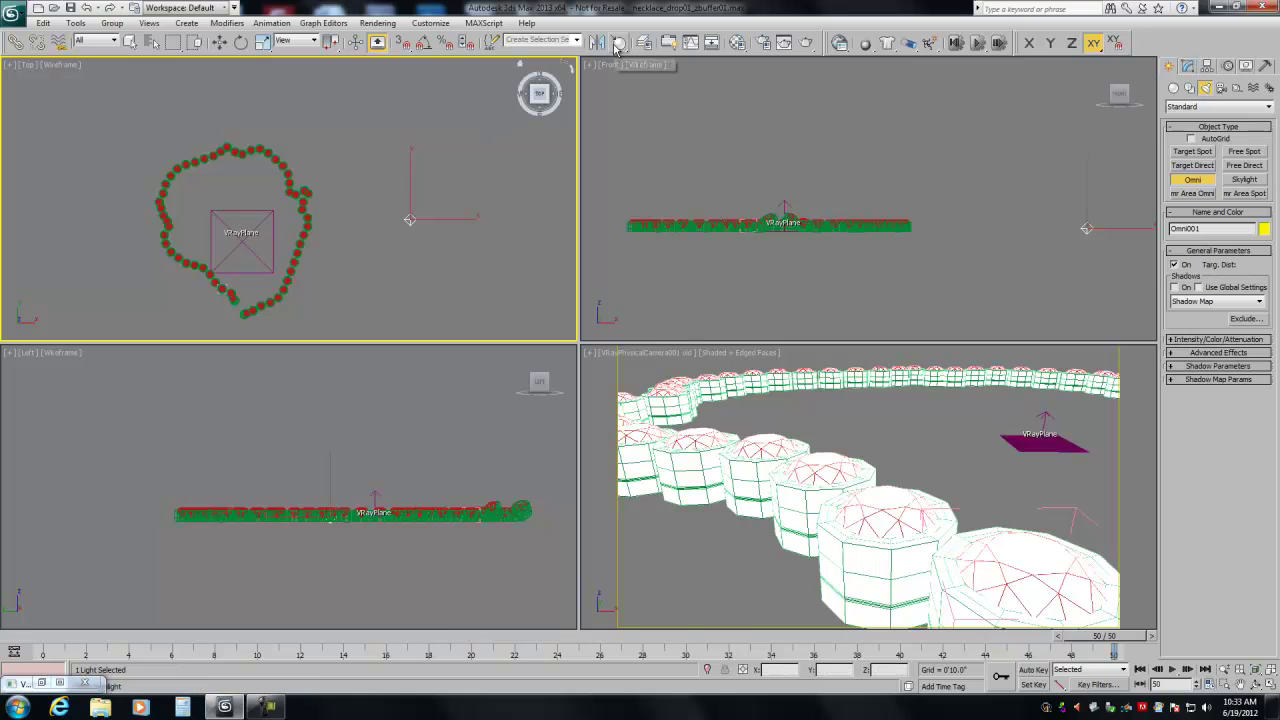
{"action": "left_click_drag", "start_coordinate": [618, 42], "coordinate": [618, 68]}
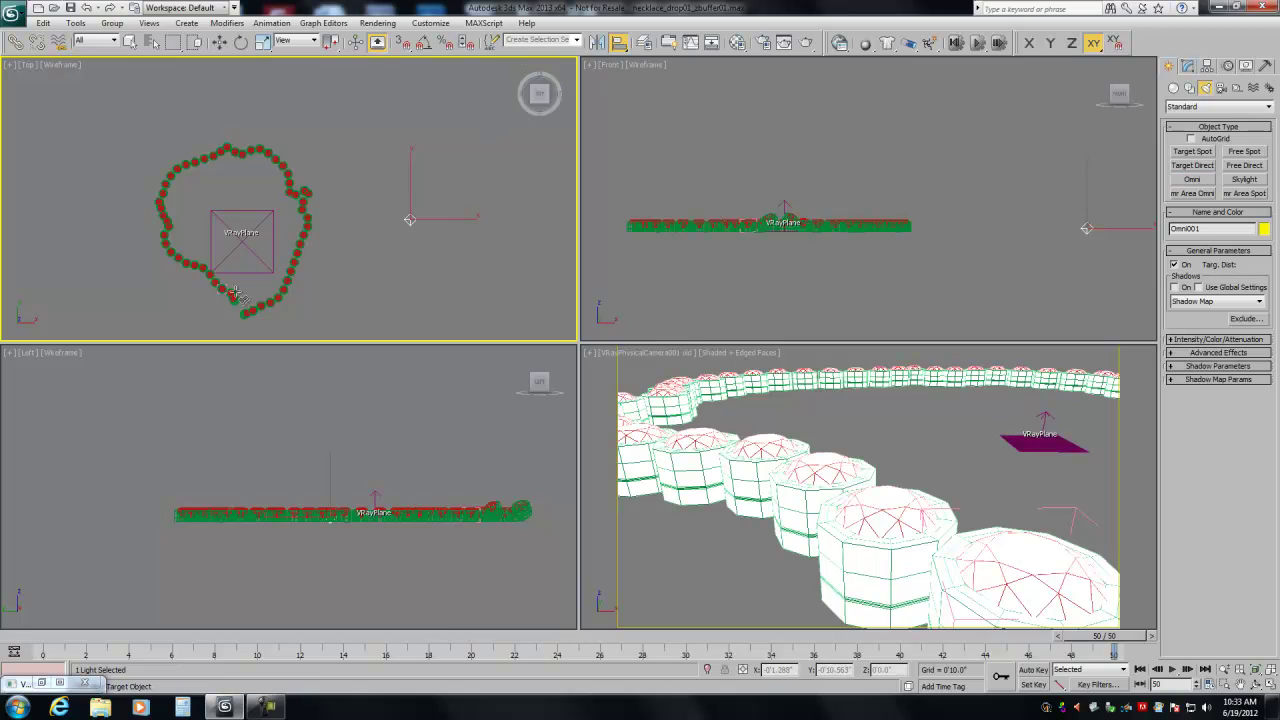
{"action": "left_click", "coordinate": [1245, 66]}
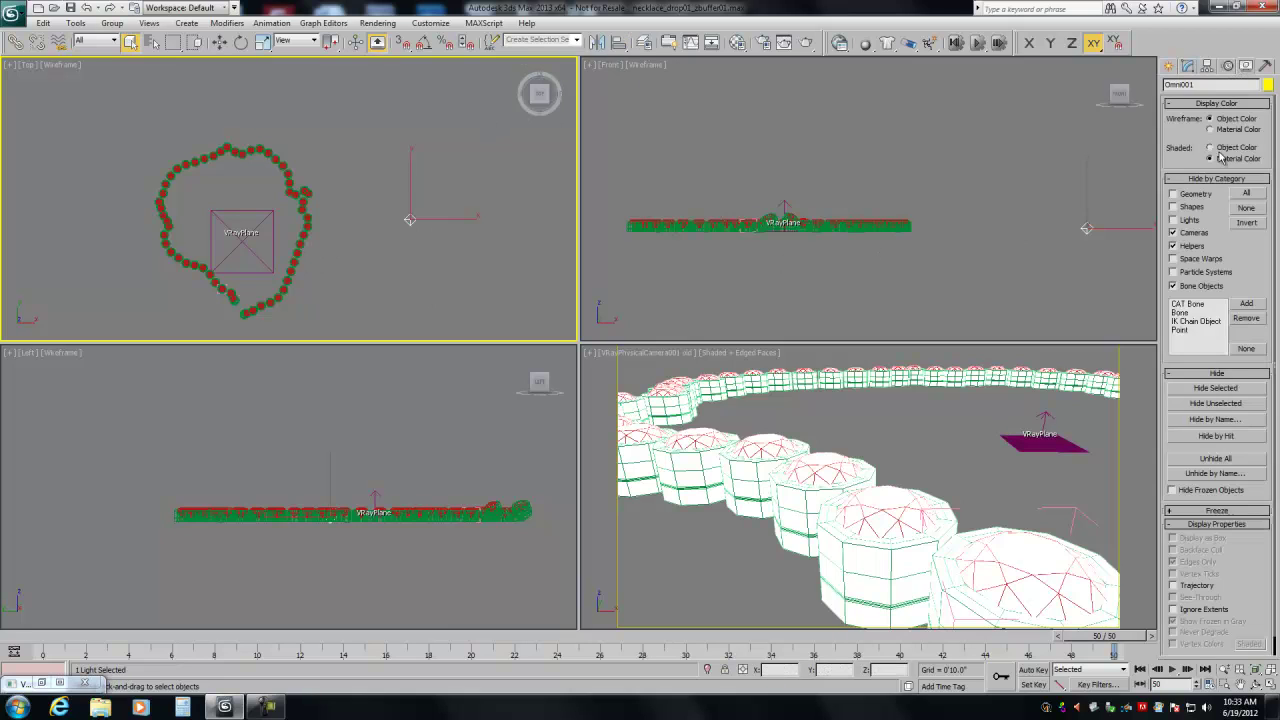
{"action": "left_click", "coordinate": [1195, 234]}
{"action": "left_click", "coordinate": [1187, 66]}
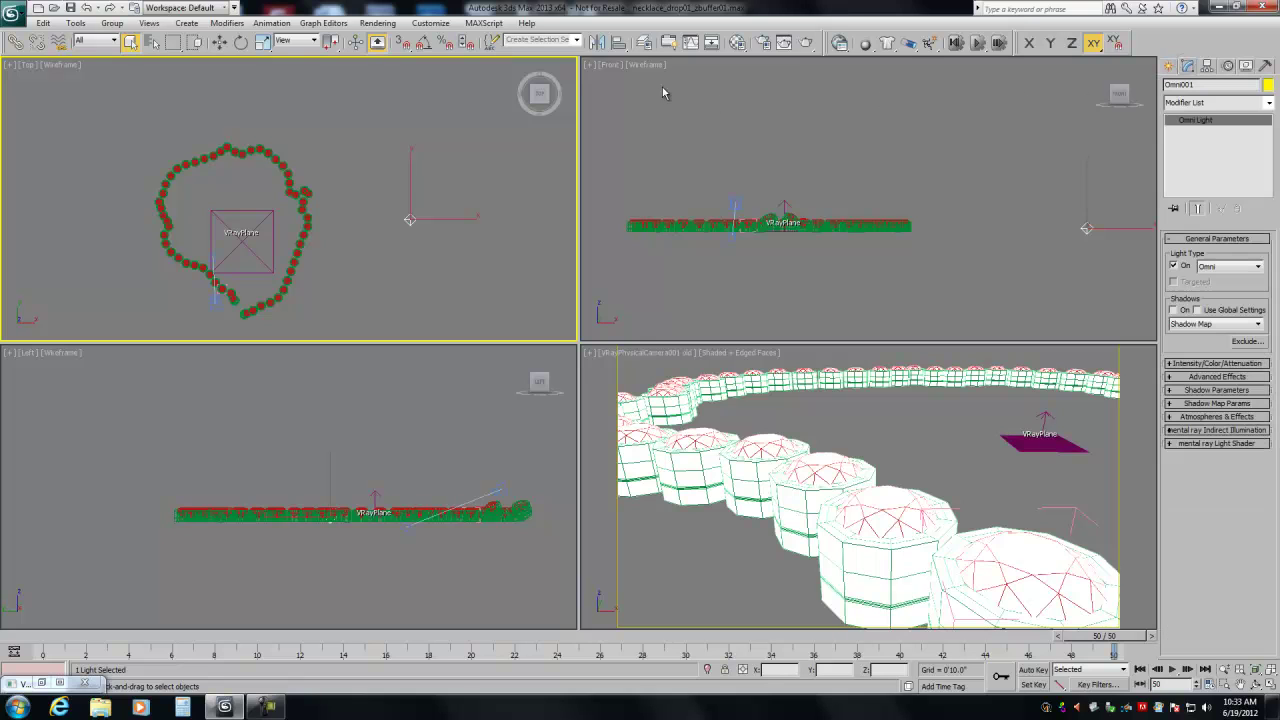
{"action": "left_click", "coordinate": [618, 42]}
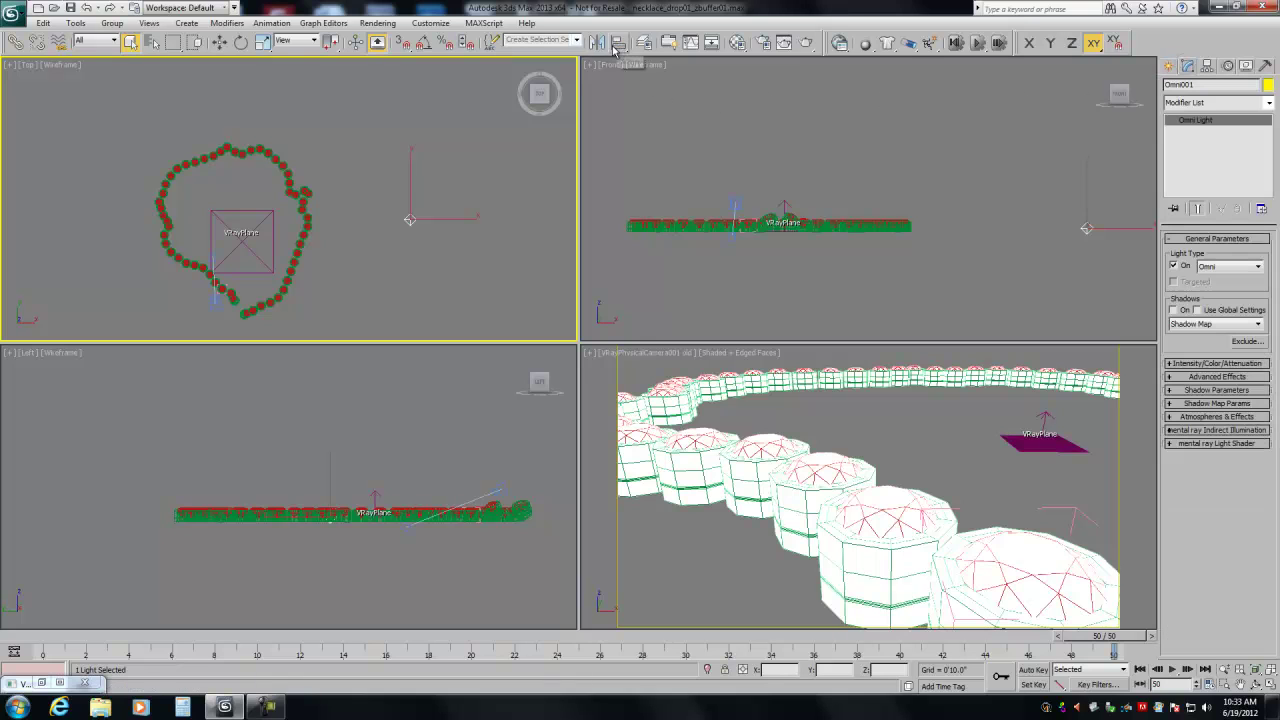
{"action": "left_click", "coordinate": [215, 302]}
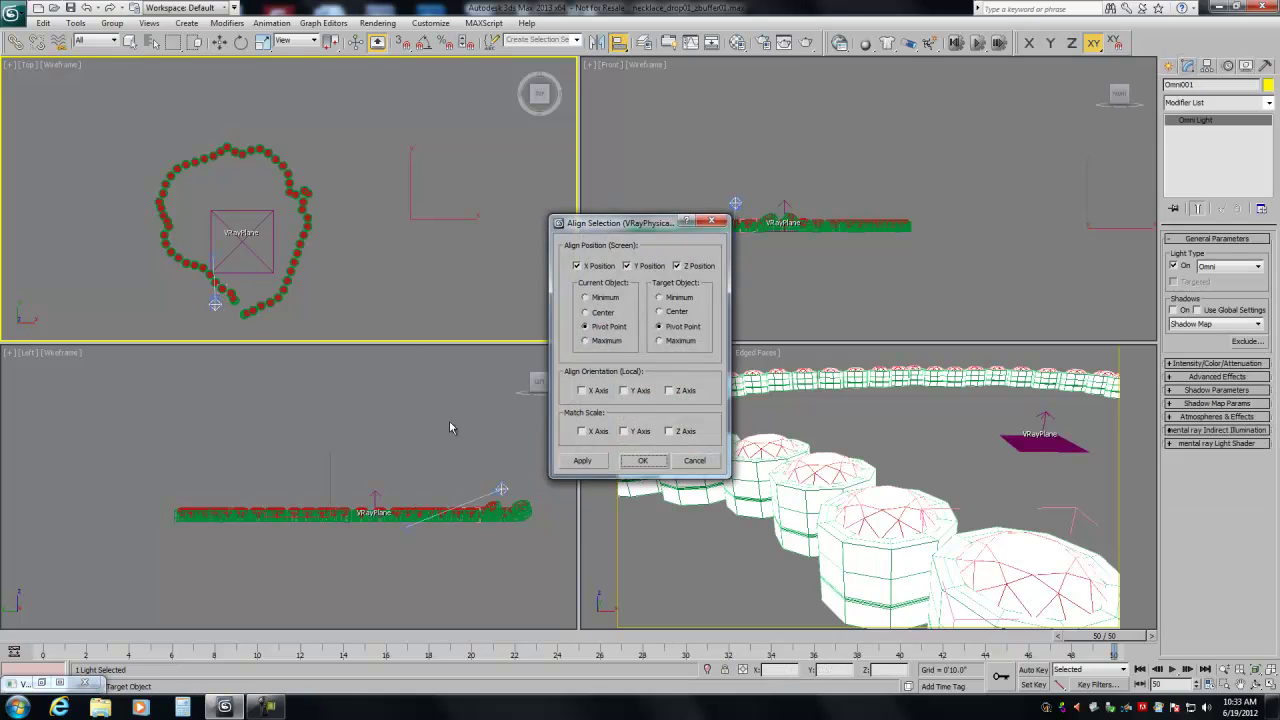
{"action": "left_click", "coordinate": [645, 461]}
{"action": "right_click", "coordinate": [663, 424]}
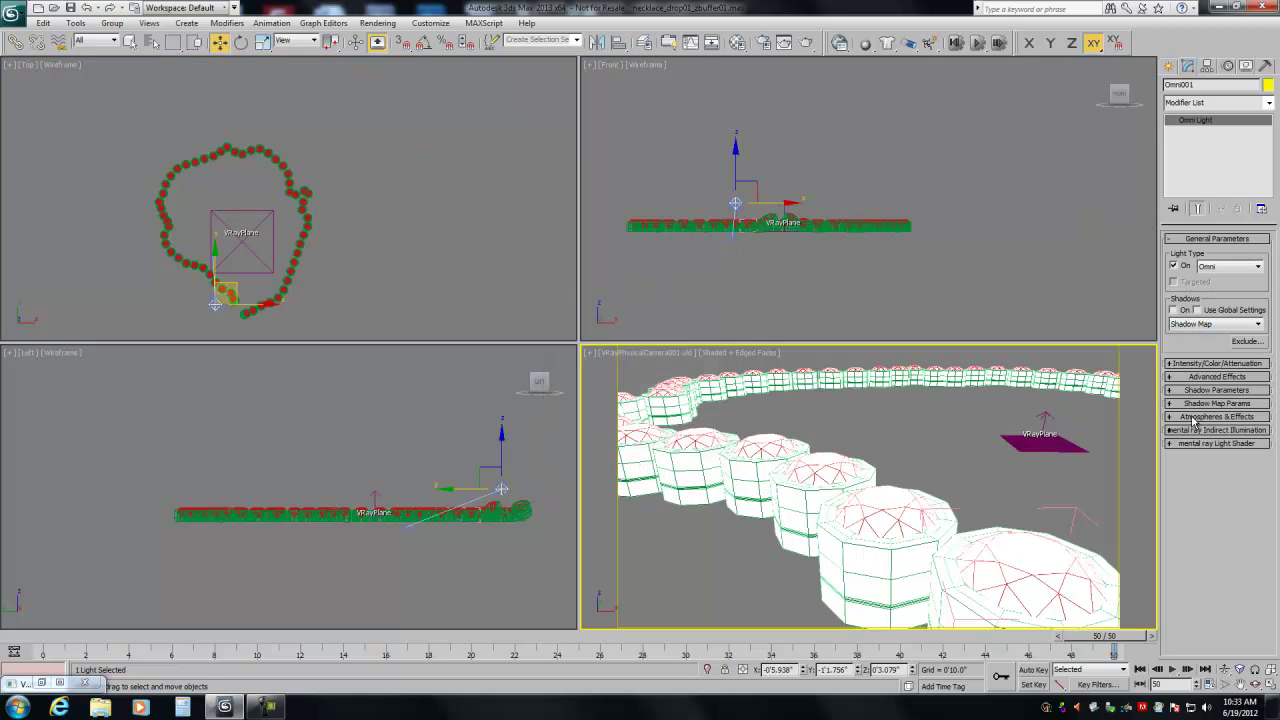
Step: Enable Omni001's far attenuation with end 3'4.0" and start raised to about 0'2.9"
{"action": "left_click", "coordinate": [1190, 364]}
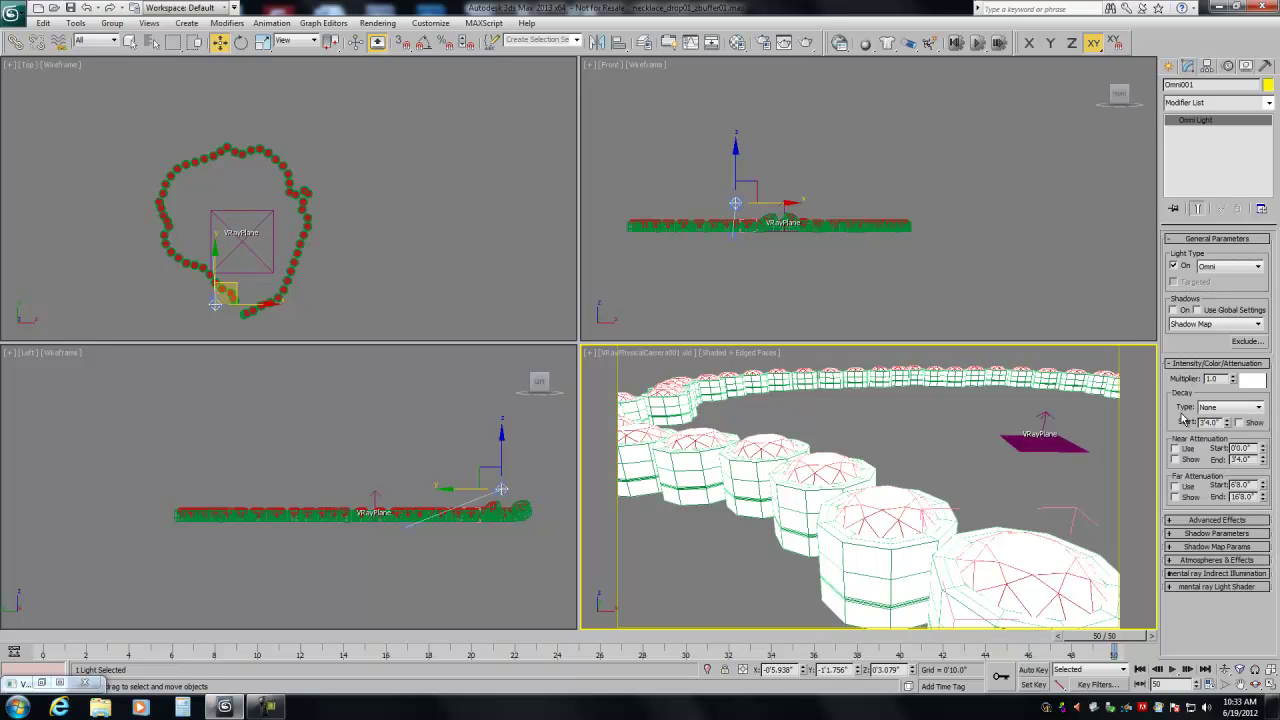
{"action": "left_click", "coordinate": [1180, 486]}
{"action": "right_click", "coordinate": [1263, 487]}
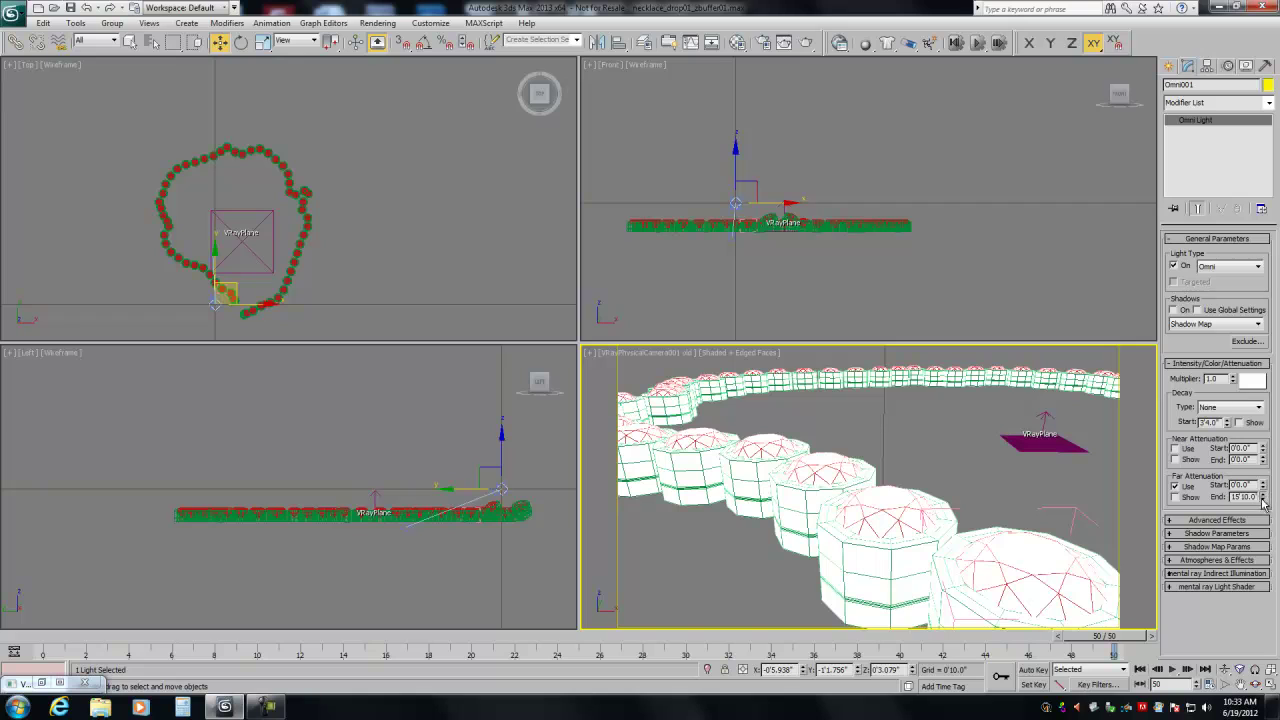
{"action": "left_click_drag", "start_coordinate": [1263, 505], "coordinate": [1248, 558]}
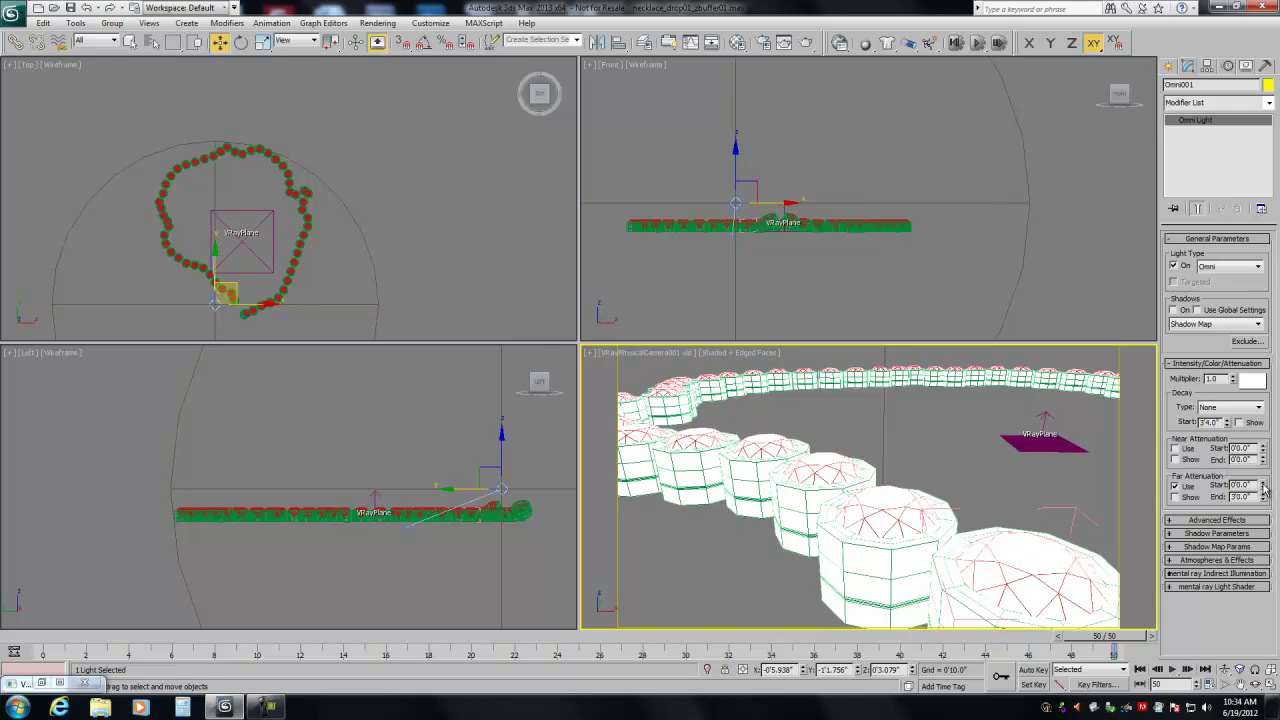
{"action": "left_click_drag", "start_coordinate": [1262, 484], "coordinate": [1153, 296]}
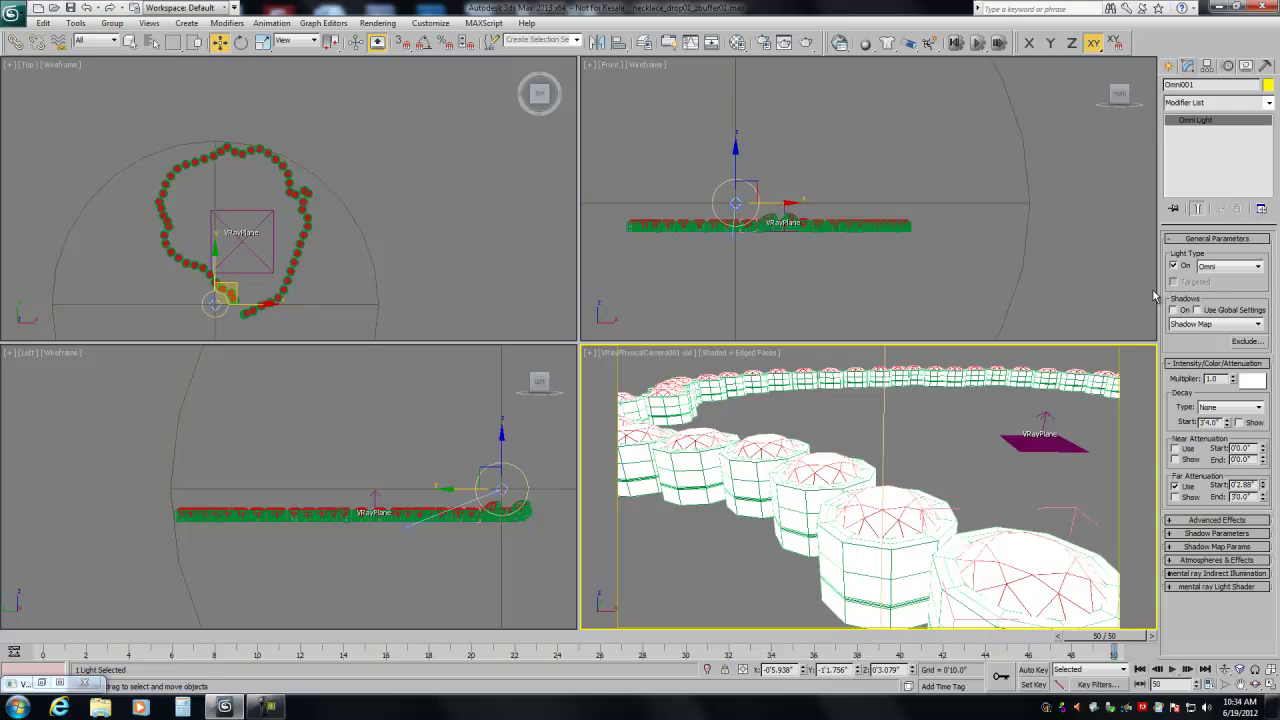
Step: Collapse Omni001's General and Intensity rollouts and check Ambient Only under Advanced Effects
{"action": "right_click", "coordinate": [937, 424]}
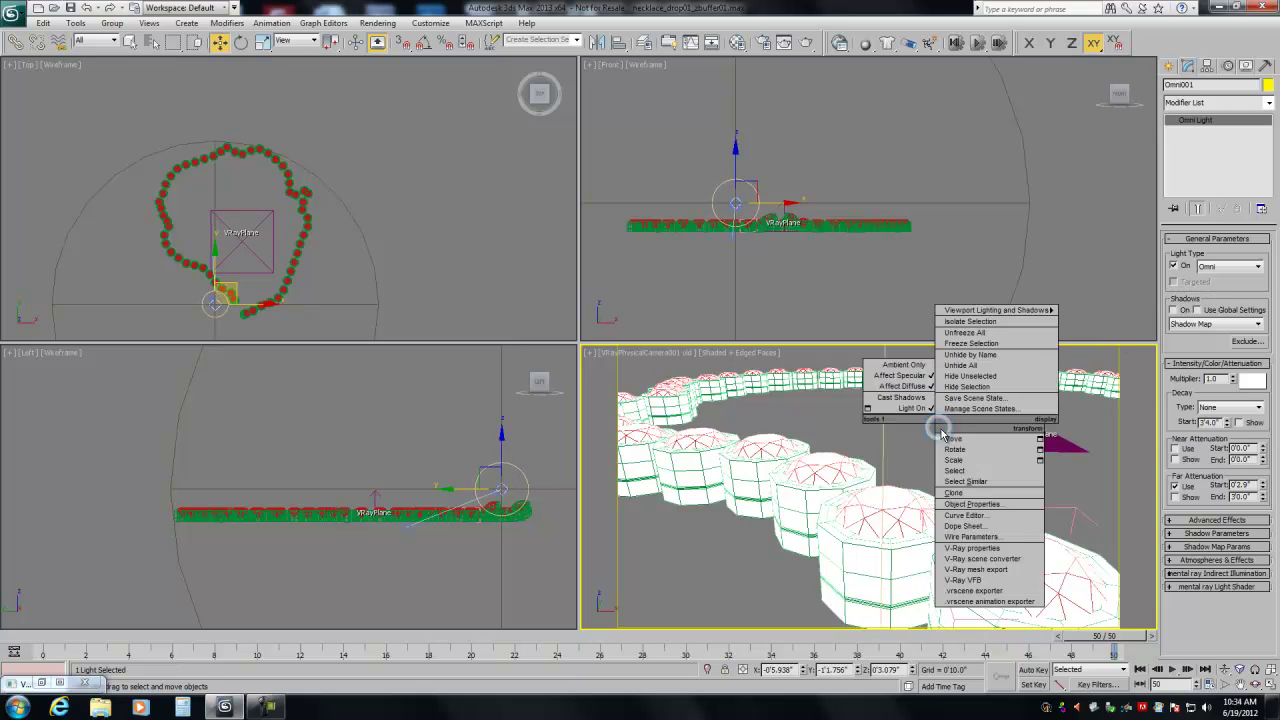
{"action": "left_click", "coordinate": [1190, 243]}
{"action": "left_click", "coordinate": [1190, 240]}
{"action": "left_click", "coordinate": [1188, 252]}
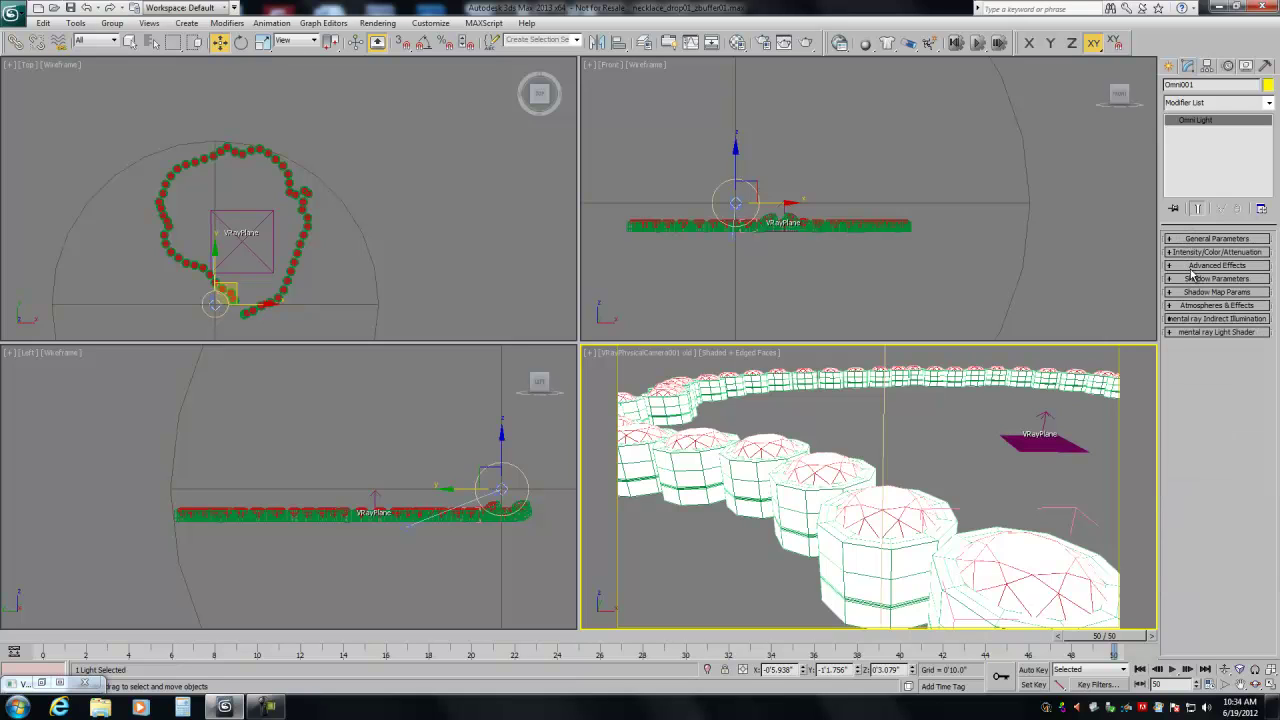
{"action": "left_click", "coordinate": [1192, 266]}
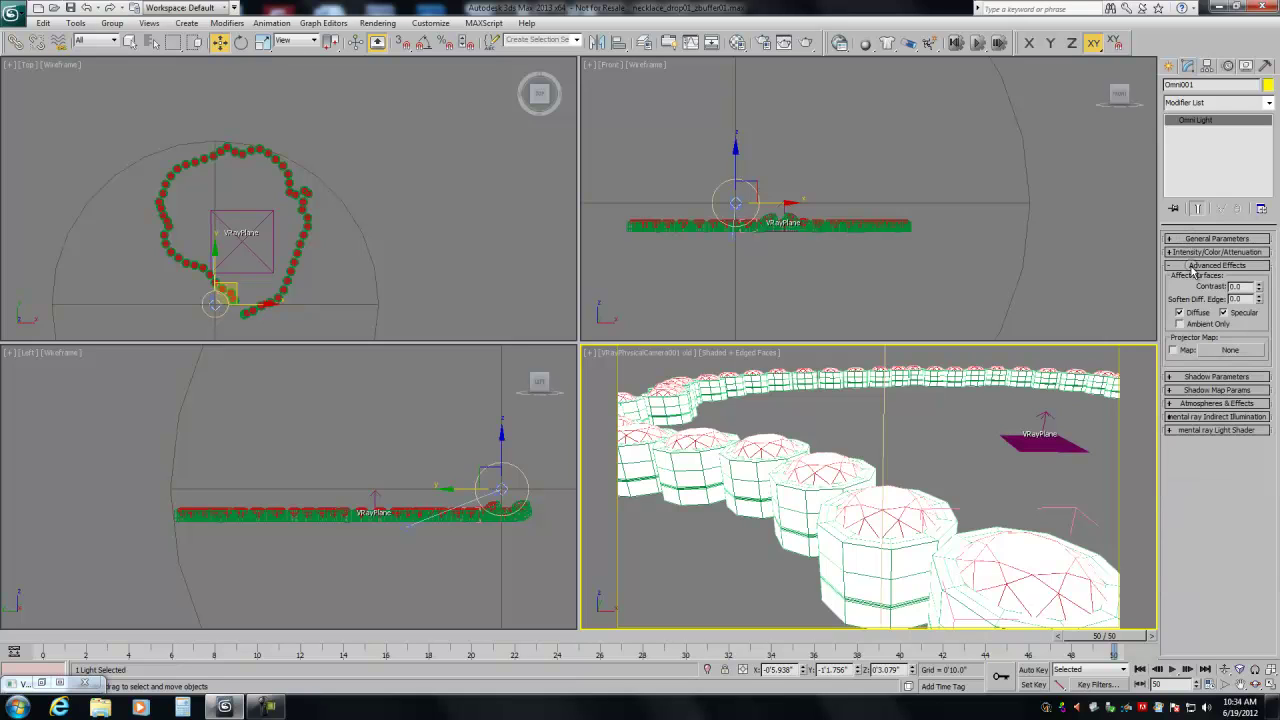
{"action": "left_click", "coordinate": [1180, 324]}
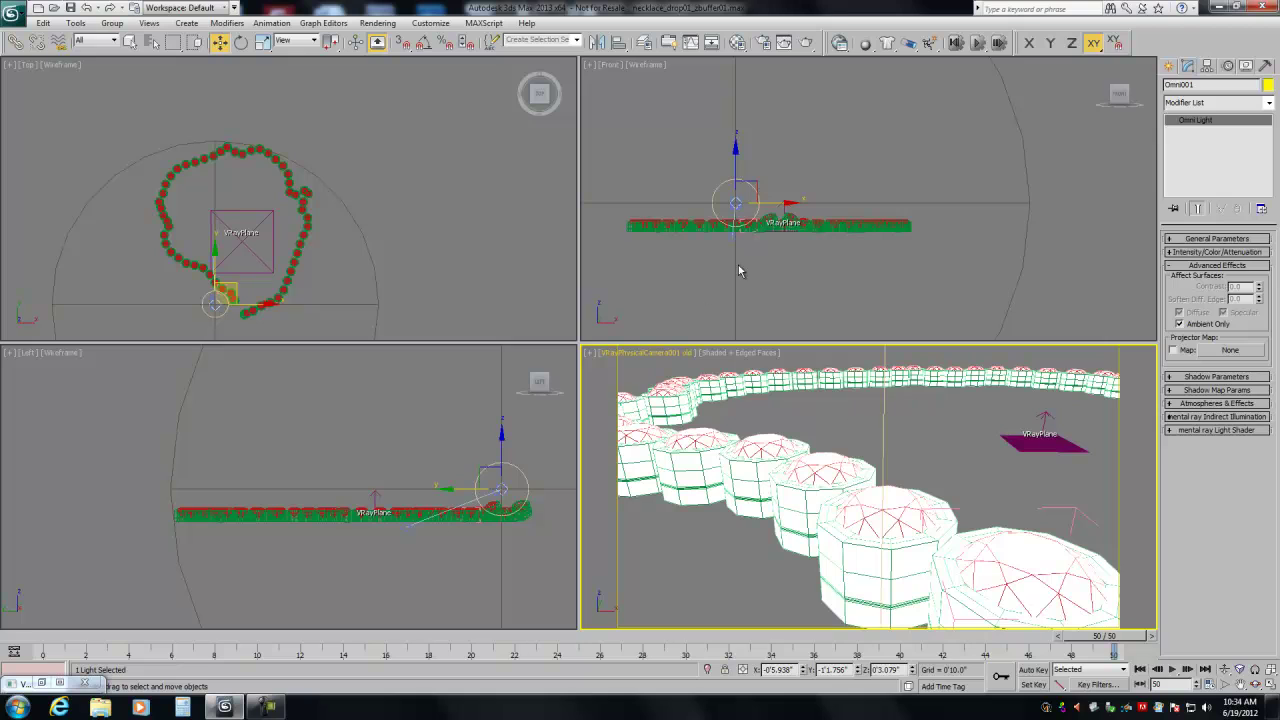
Step: Test-render the camera view in the Rendered Frame Window, then close it and Render Setup
{"action": "left_click", "coordinate": [807, 44]}
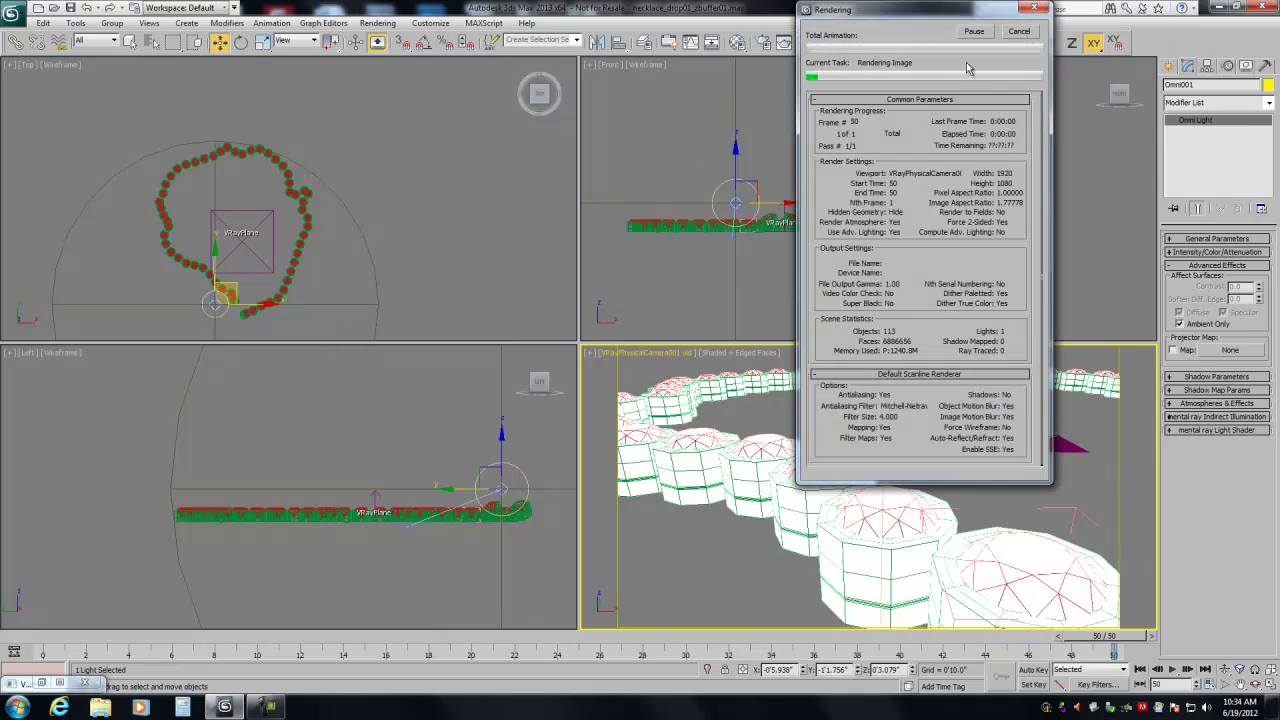
{"action": "left_click", "coordinate": [1016, 33]}
{"action": "left_click", "coordinate": [762, 43]}
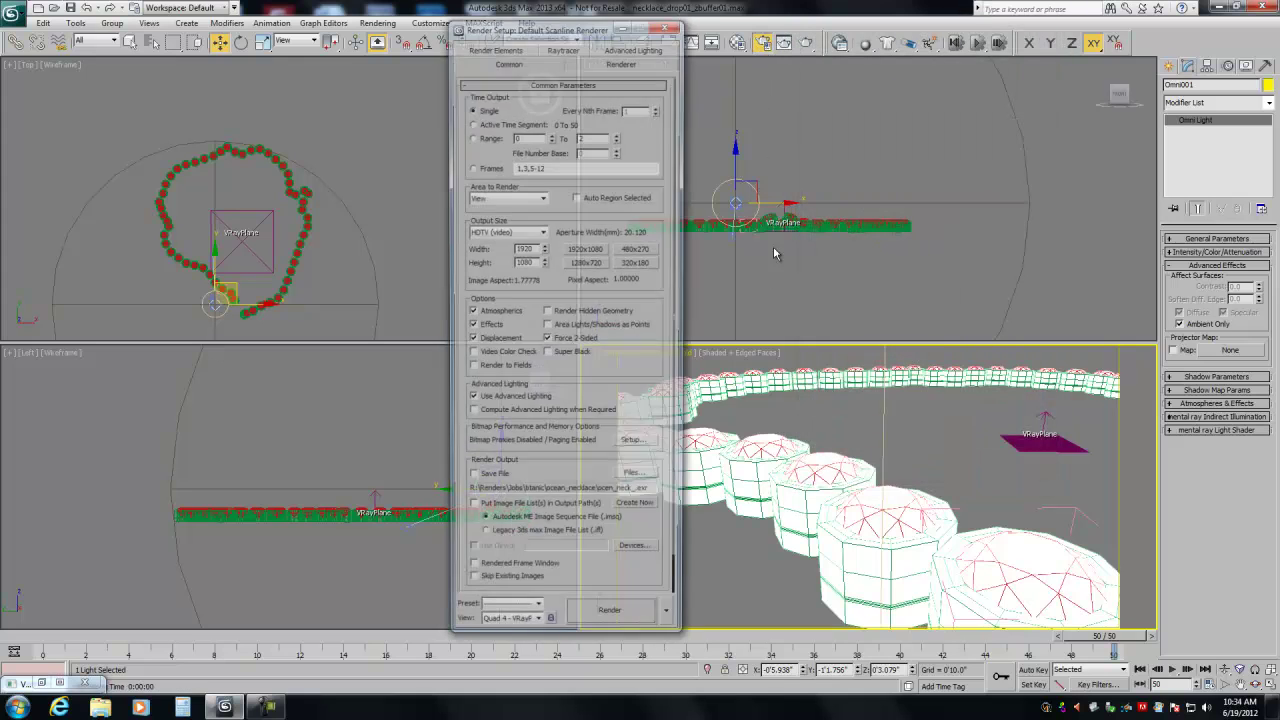
{"action": "left_click", "coordinate": [472, 576]}
{"action": "left_click", "coordinate": [612, 626]}
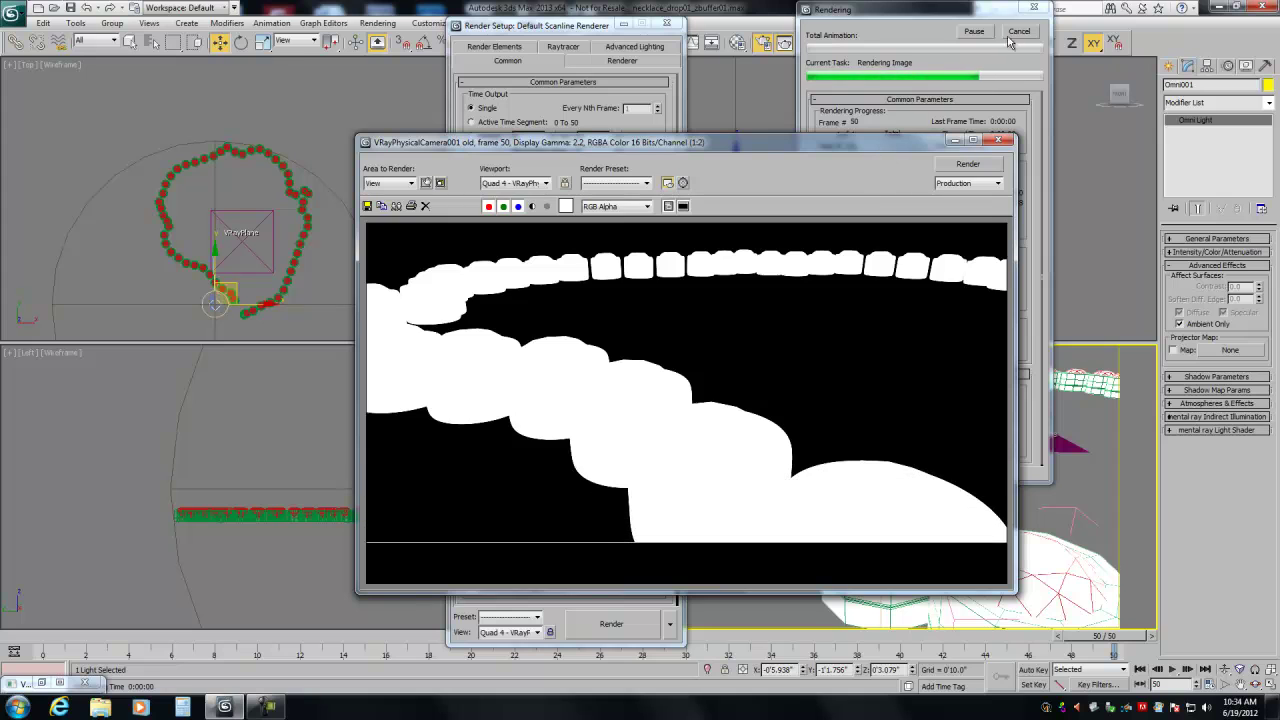
{"action": "left_click", "coordinate": [1002, 143]}
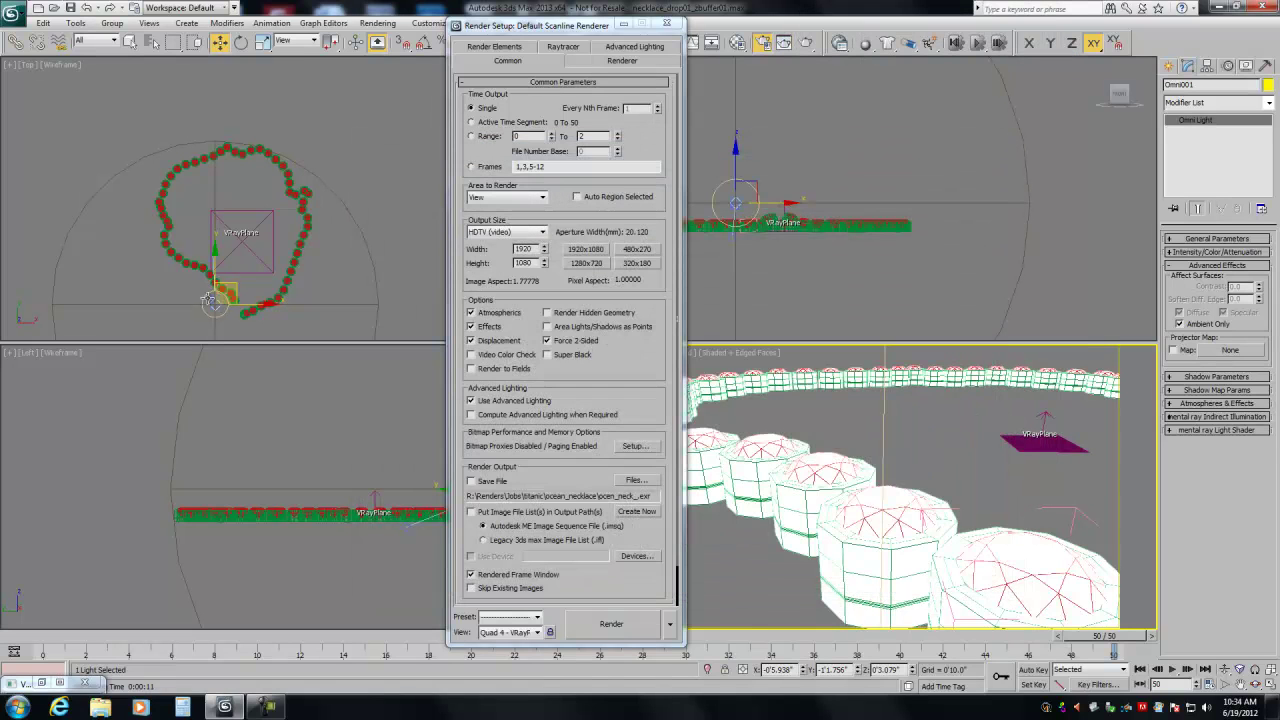
{"action": "left_click", "coordinate": [667, 26]}
{"action": "left_click", "coordinate": [1045, 441]}
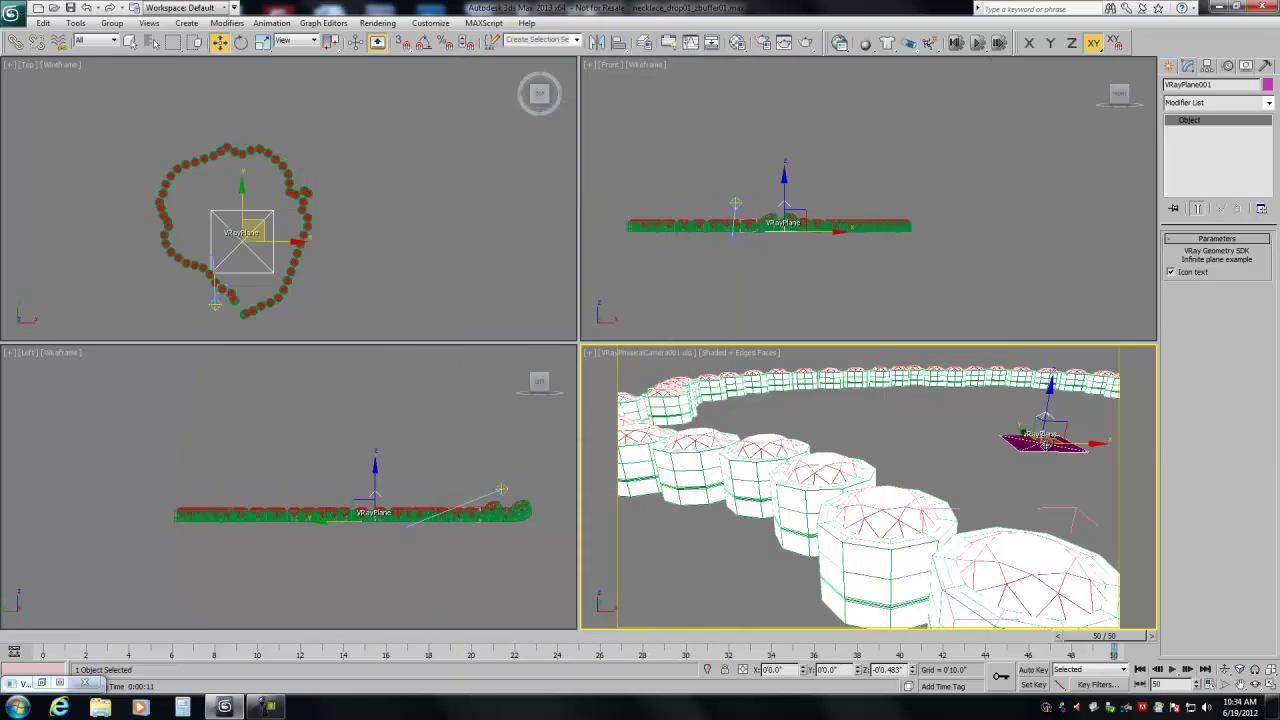
Step: Draw a standard Plane in the Top view and align it to VRayPlane001
{"action": "left_click", "coordinate": [1172, 68]}
{"action": "left_click", "coordinate": [1174, 88]}
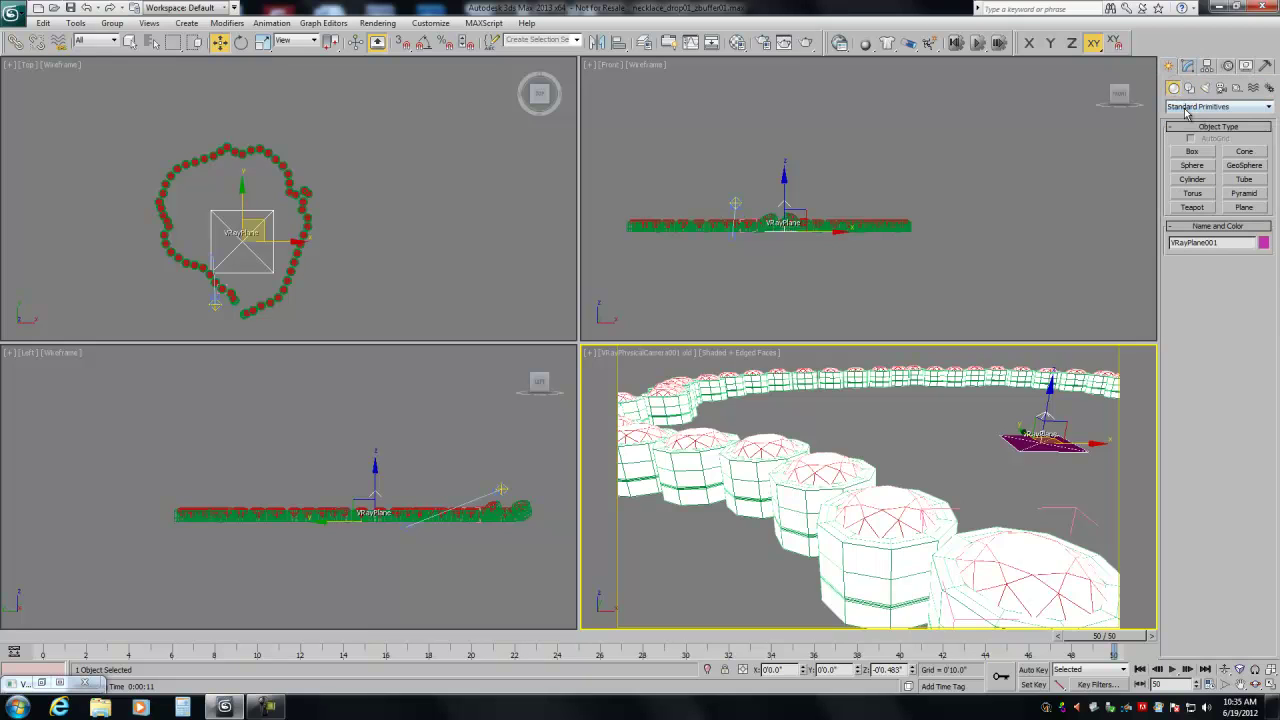
{"action": "left_click", "coordinate": [1244, 207]}
{"action": "left_click_drag", "start_coordinate": [326, 110], "coordinate": [435, 218]}
{"action": "left_click", "coordinate": [618, 42]}
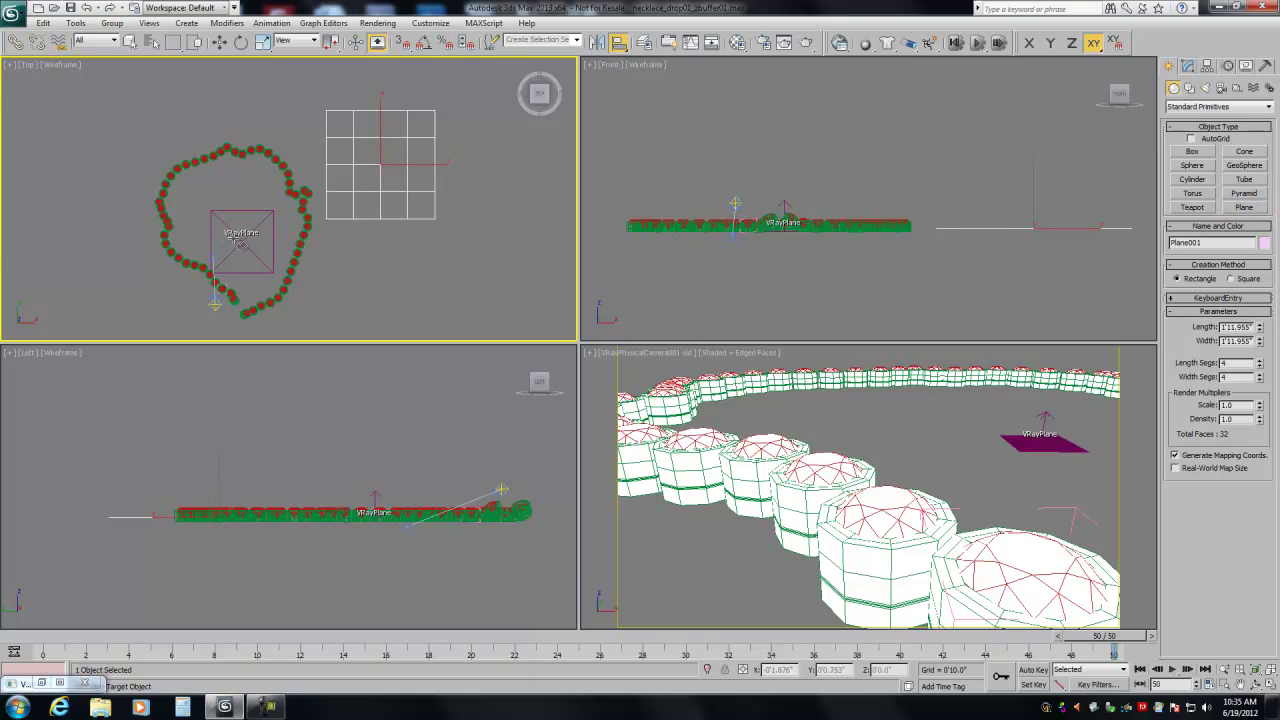
{"action": "left_click", "coordinate": [250, 262]}
{"action": "left_click", "coordinate": [649, 460]}
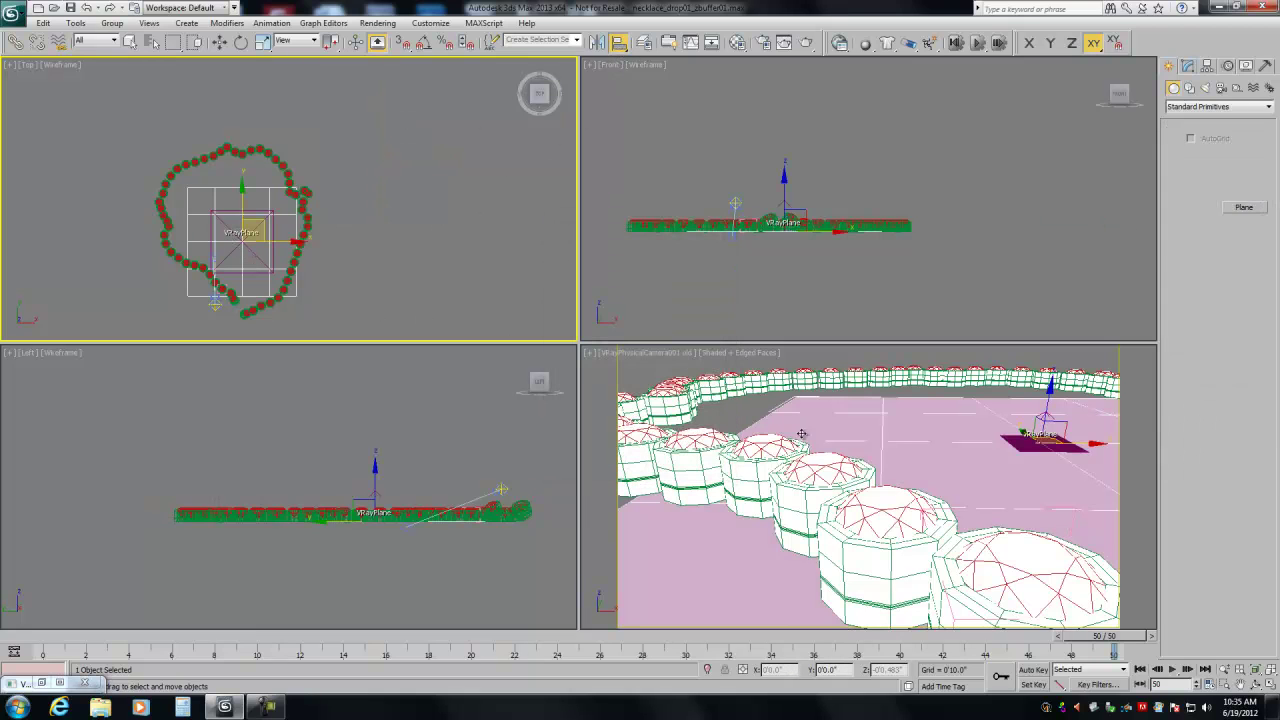
Step: Delete the VRayPlane and assign the zbuffer material to Plane001
{"action": "left_click", "coordinate": [1048, 442]}
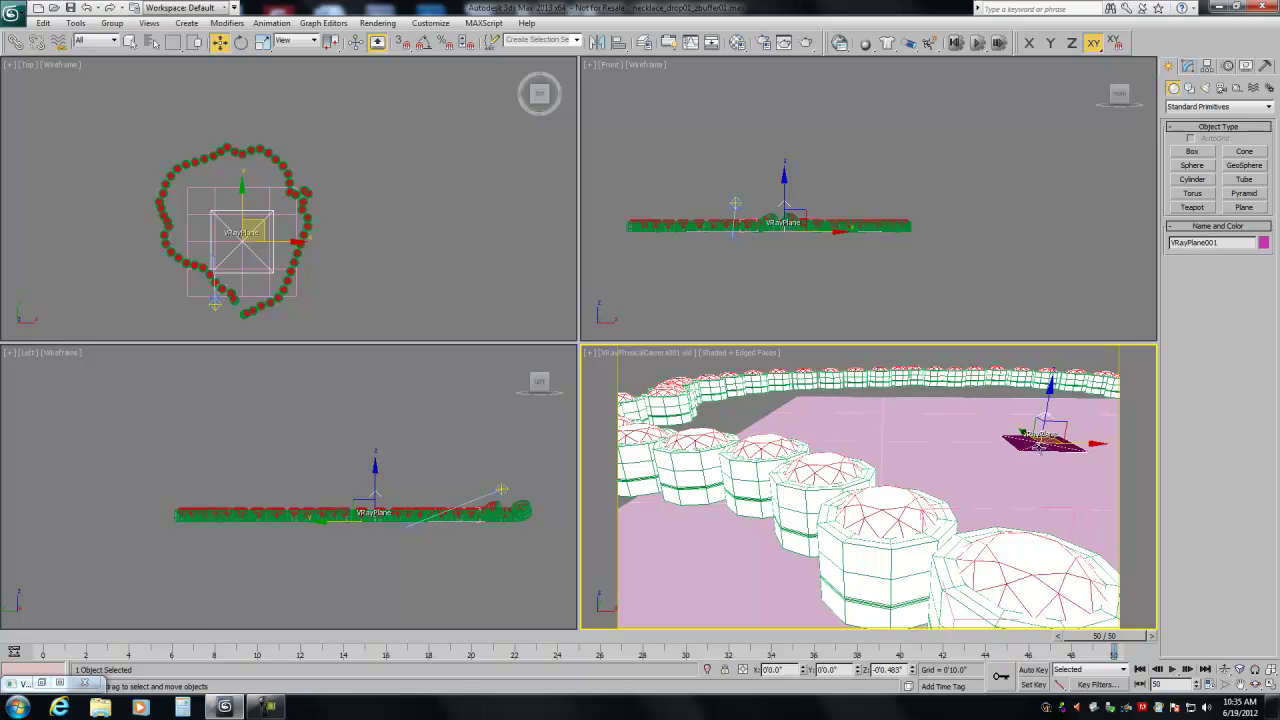
{"action": "key", "text": "Delete"}
{"action": "left_click", "coordinate": [1024, 457]}
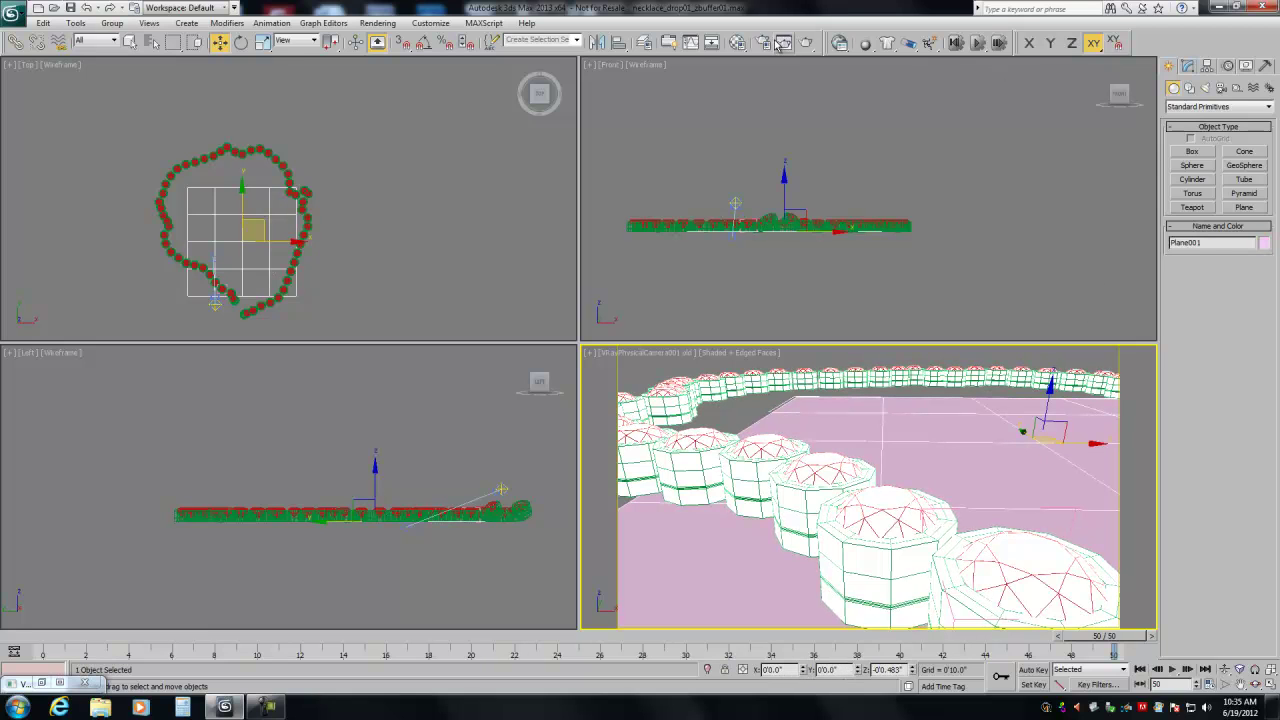
{"action": "left_click", "coordinate": [738, 43]}
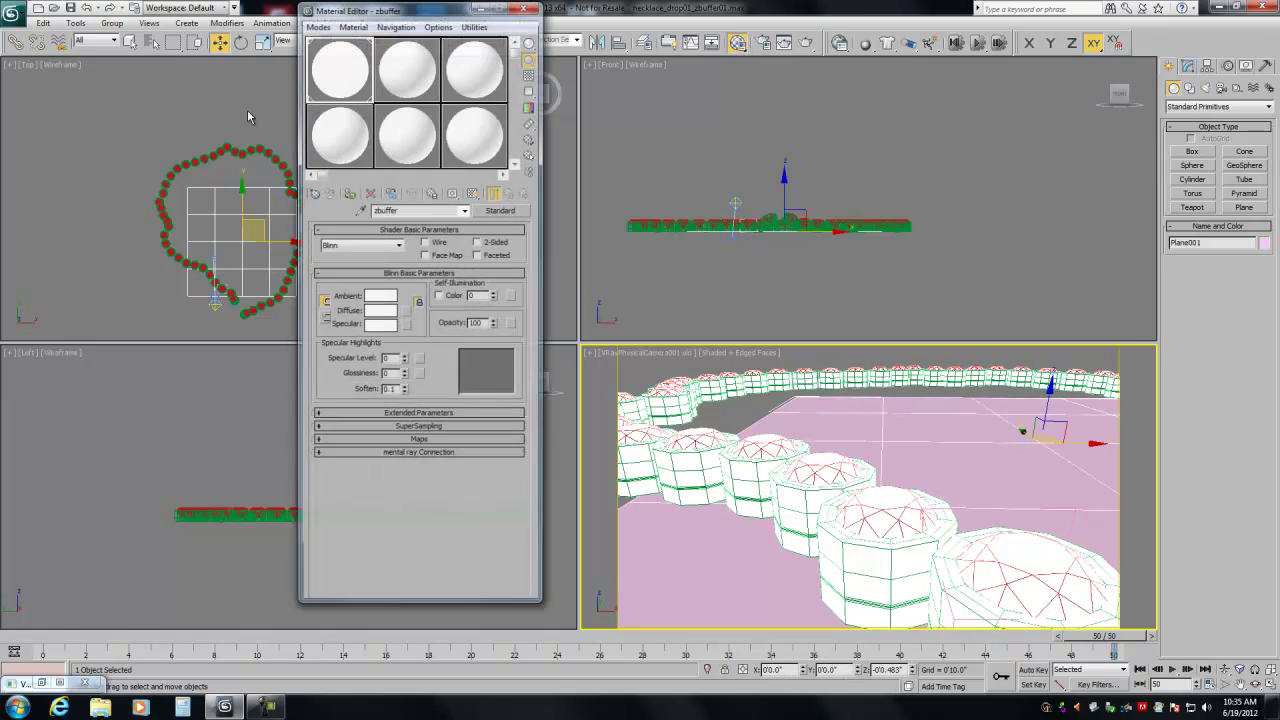
{"action": "left_click", "coordinate": [349, 192]}
{"action": "left_click", "coordinate": [530, 7]}
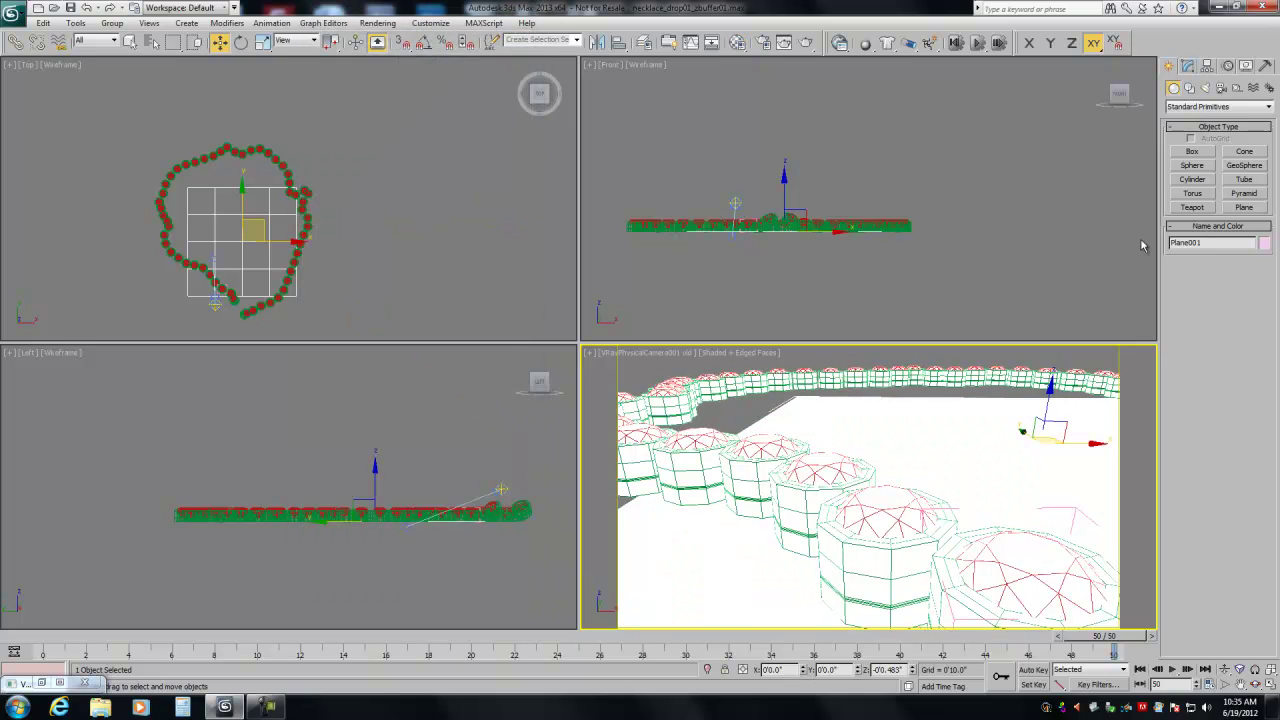
Step: Set Plane001's length and width to 1000 and move it up in the Top view
{"action": "left_click", "coordinate": [1188, 66]}
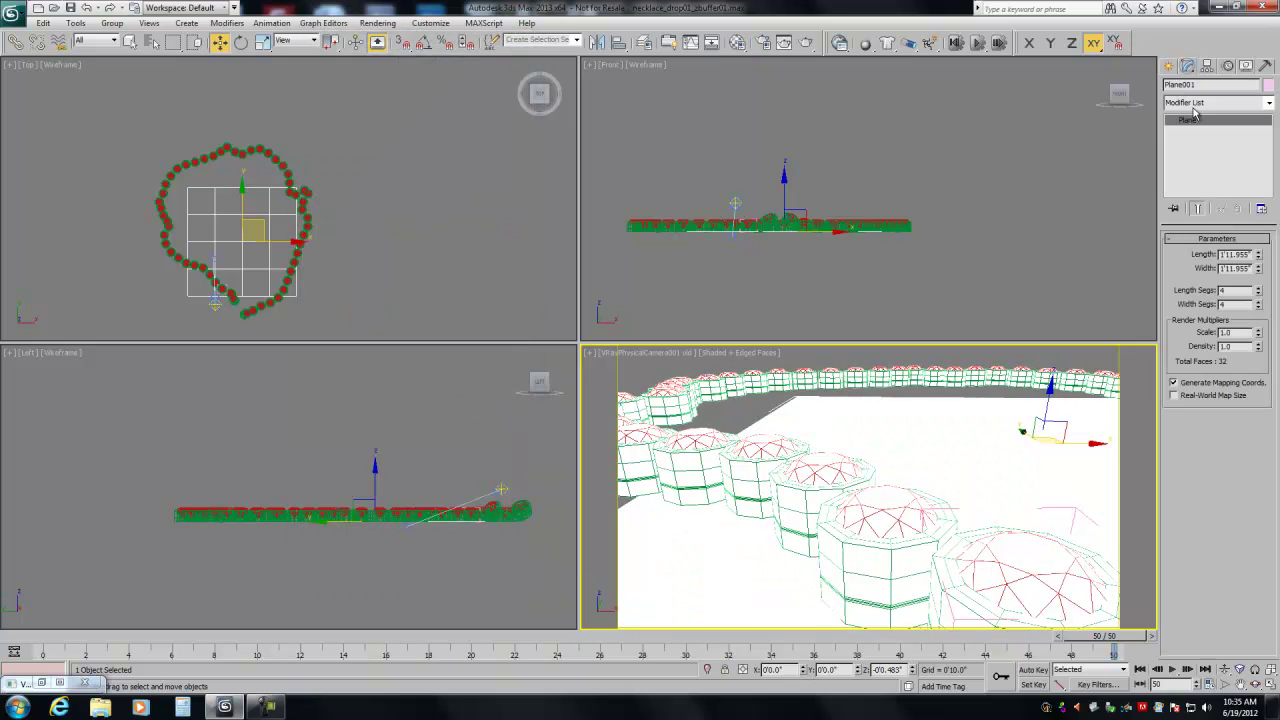
{"action": "double_click", "coordinate": [1236, 255]}
{"action": "type", "text": "1000"}
{"action": "key", "text": "Tab"}
{"action": "type", "text": "1000"}
{"action": "key", "text": "Tab"}
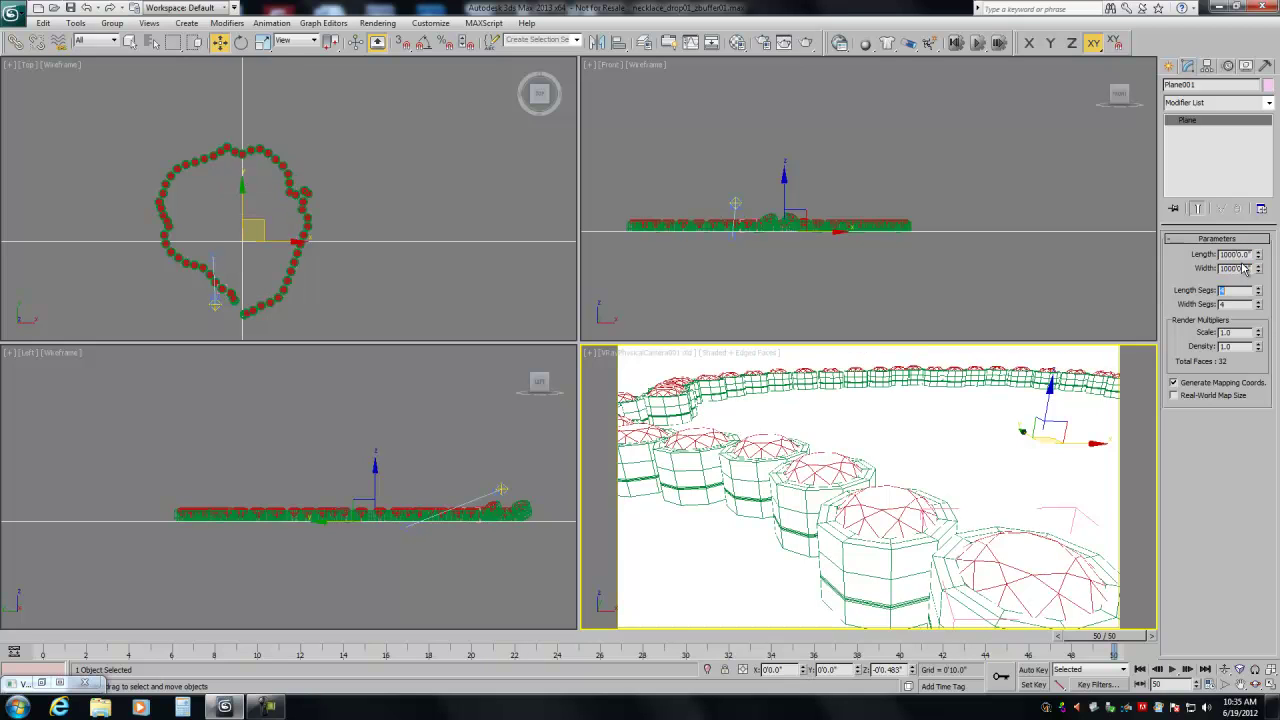
{"action": "left_click_drag", "start_coordinate": [259, 225], "coordinate": [245, 167]}
{"action": "left_click", "coordinate": [730, 405]}
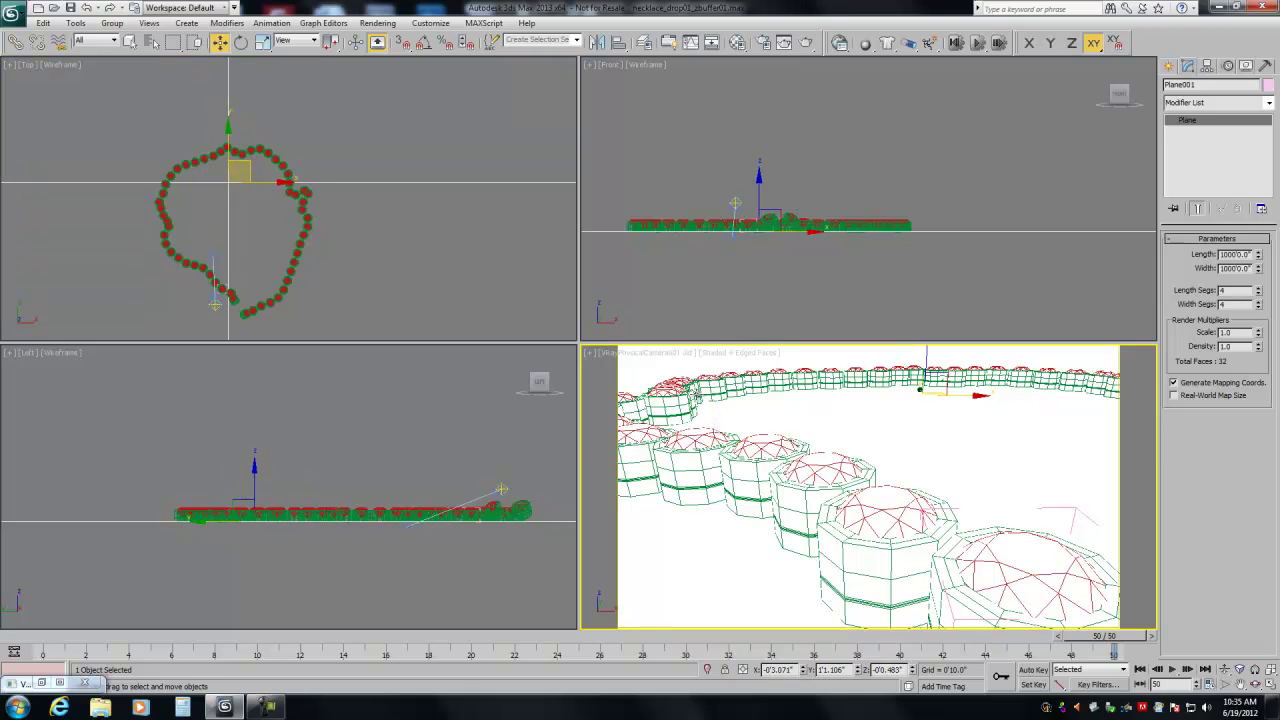
Step: Start a camera-view test render with the new ground plane, stop it partway, and select Omni001
{"action": "left_click", "coordinate": [806, 44]}
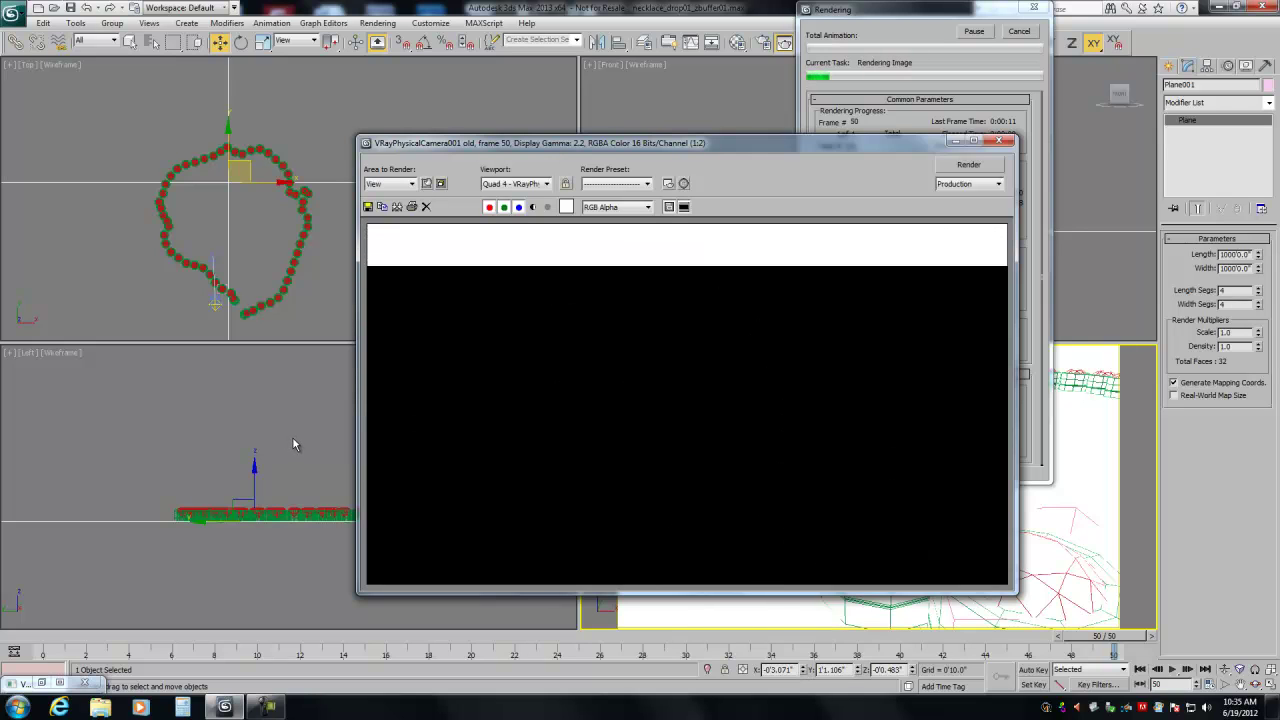
{"action": "left_click", "coordinate": [1019, 31]}
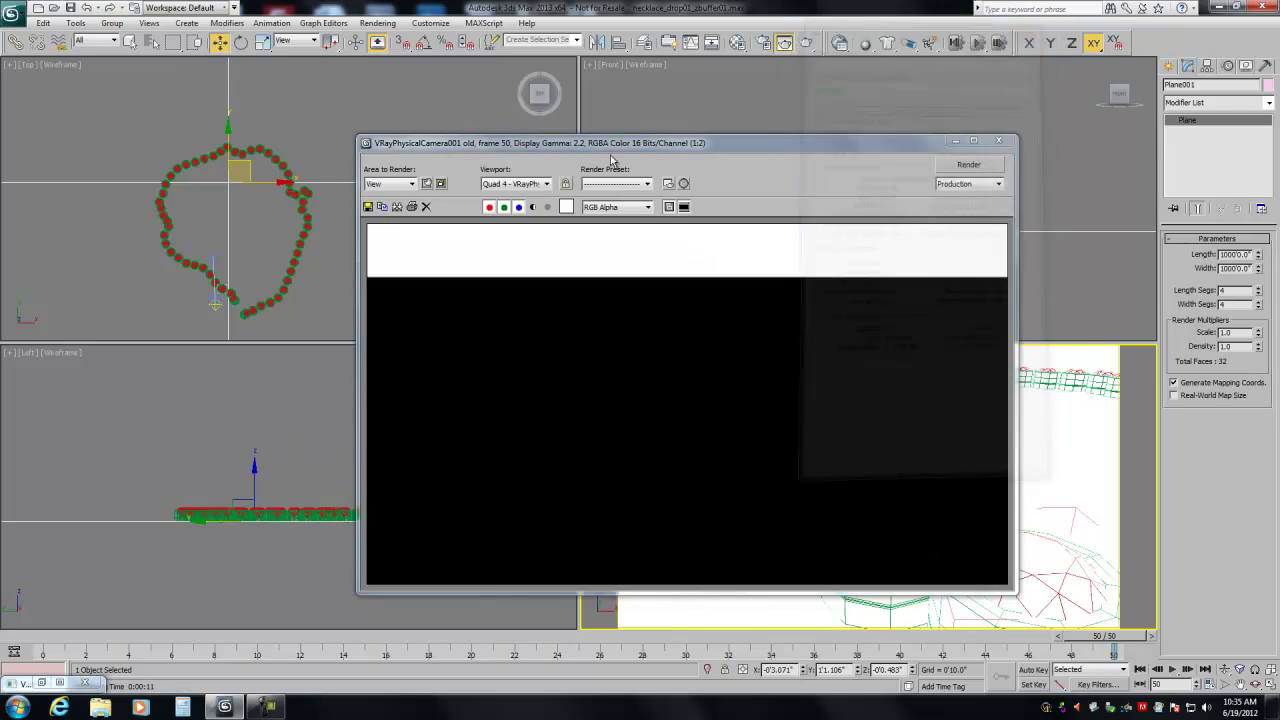
{"action": "left_click", "coordinate": [214, 307]}
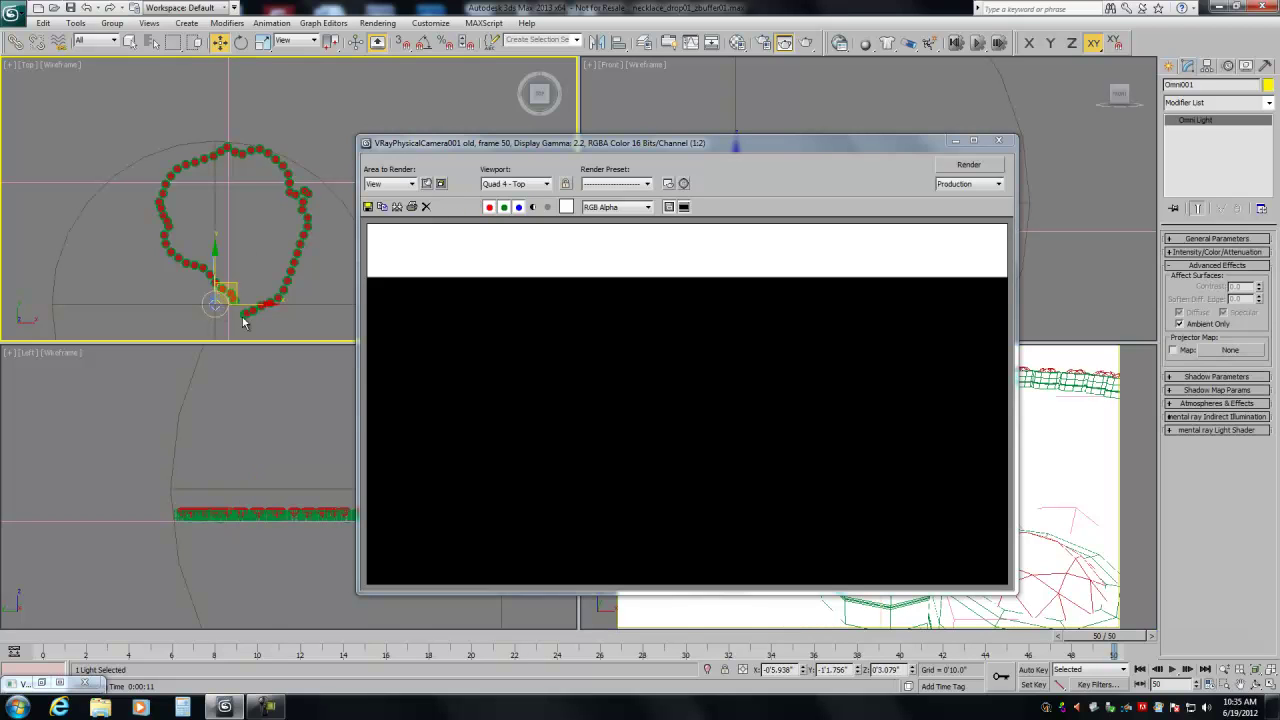
Step: Check the Rendering > Environment settings and select Omni001's intensity Multiplier value
{"action": "right_click", "coordinate": [1026, 433]}
{"action": "left_click", "coordinate": [1185, 254]}
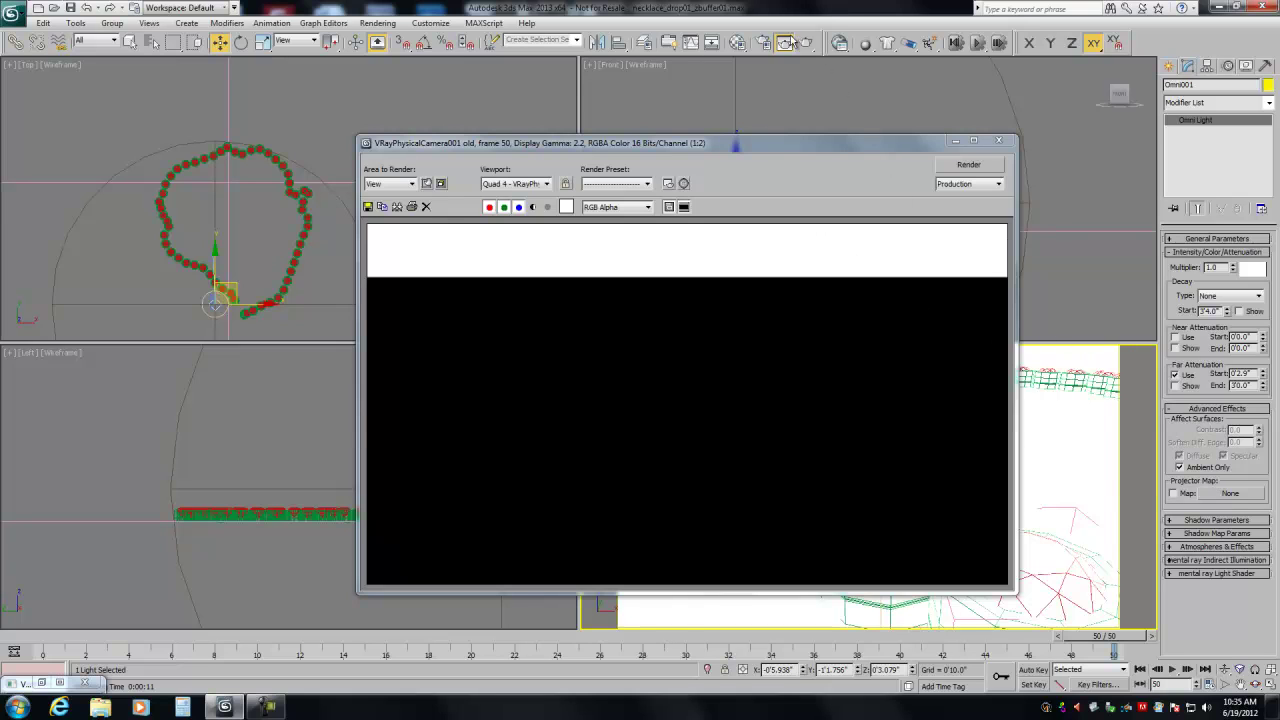
{"action": "left_click", "coordinate": [378, 23]}
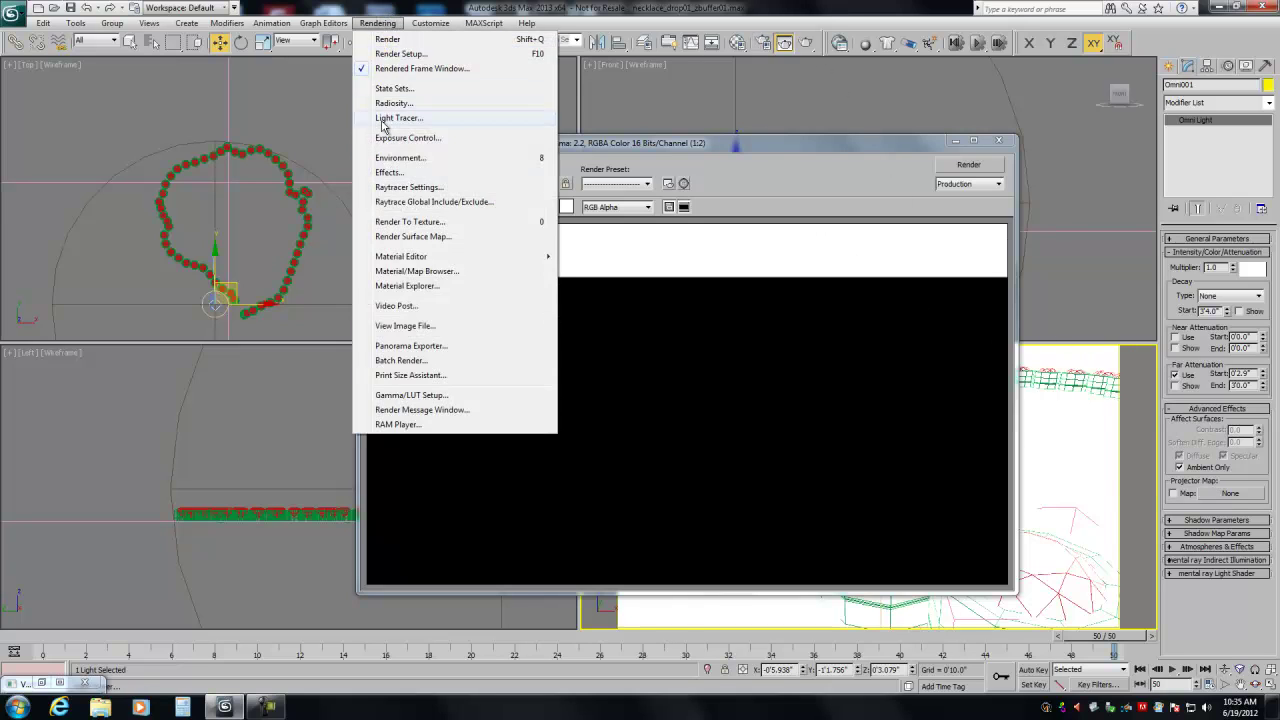
{"action": "left_click", "coordinate": [400, 157]}
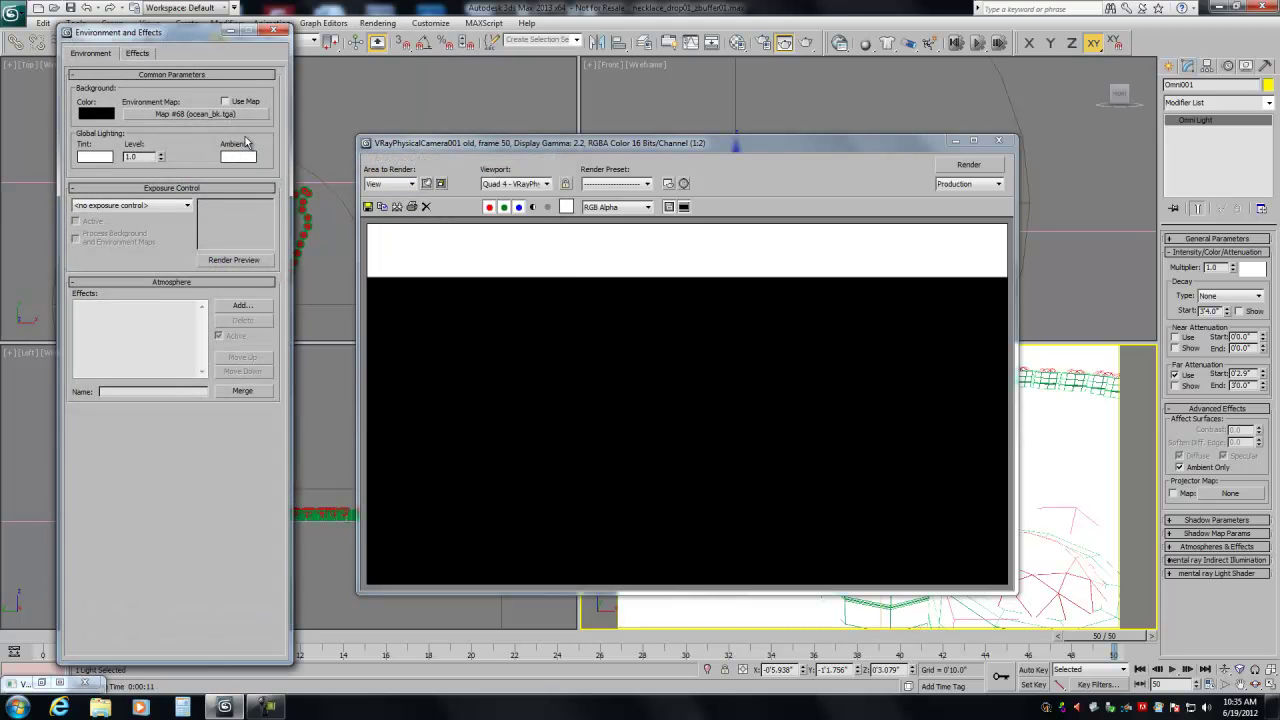
{"action": "left_click", "coordinate": [271, 33]}
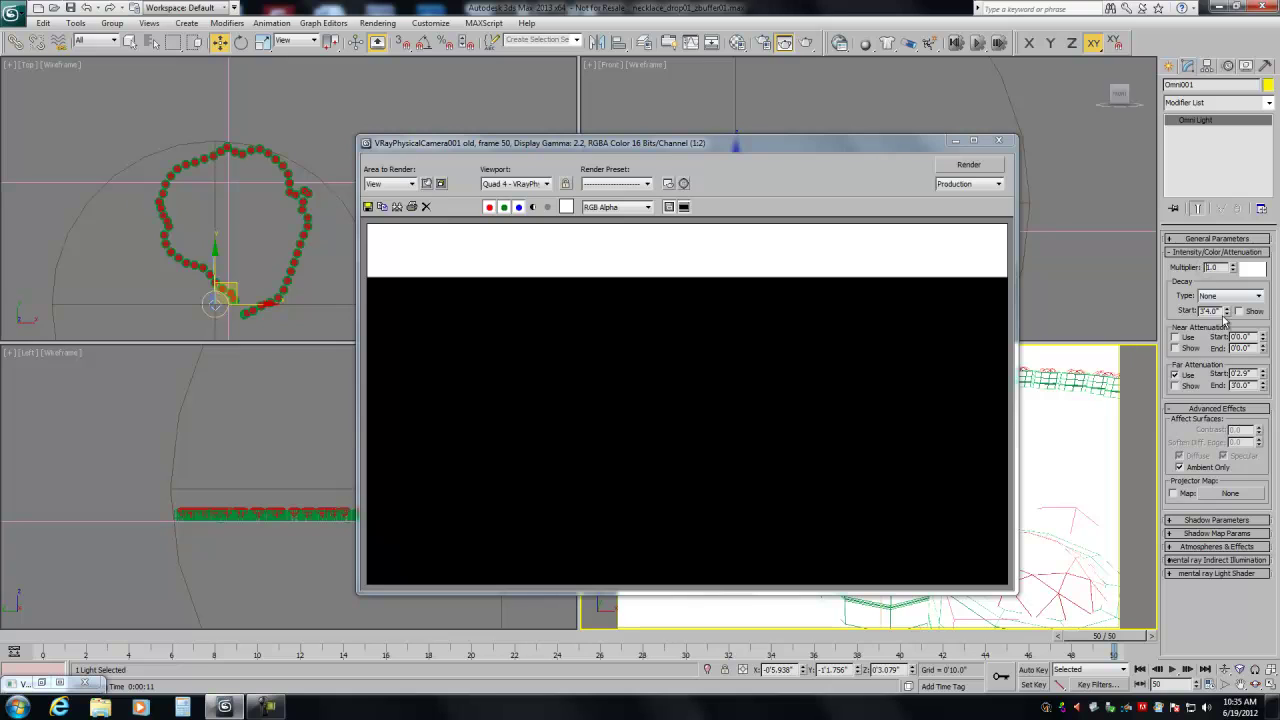
{"action": "key", "text": "Return"}
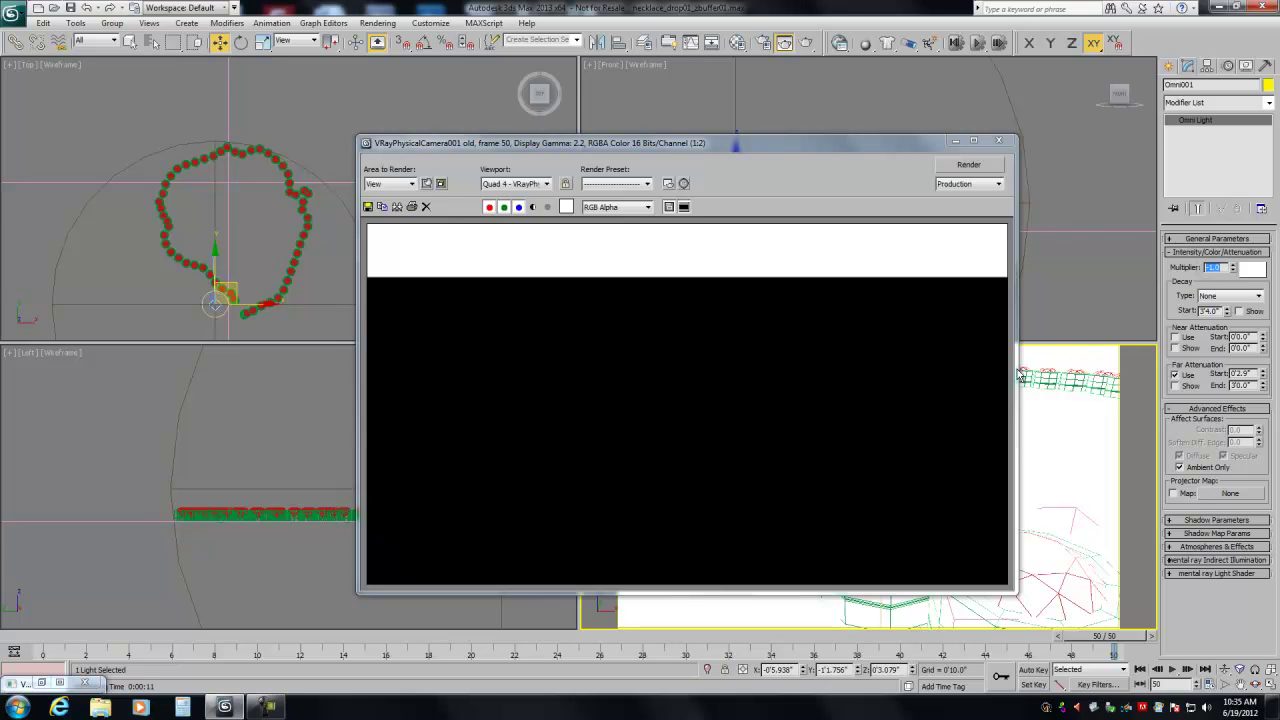
Step: Re-render the depth pass, overwrite necklace_zbuffer.tga with default Targa options, and close the frame buffer
{"action": "left_click", "coordinate": [958, 167]}
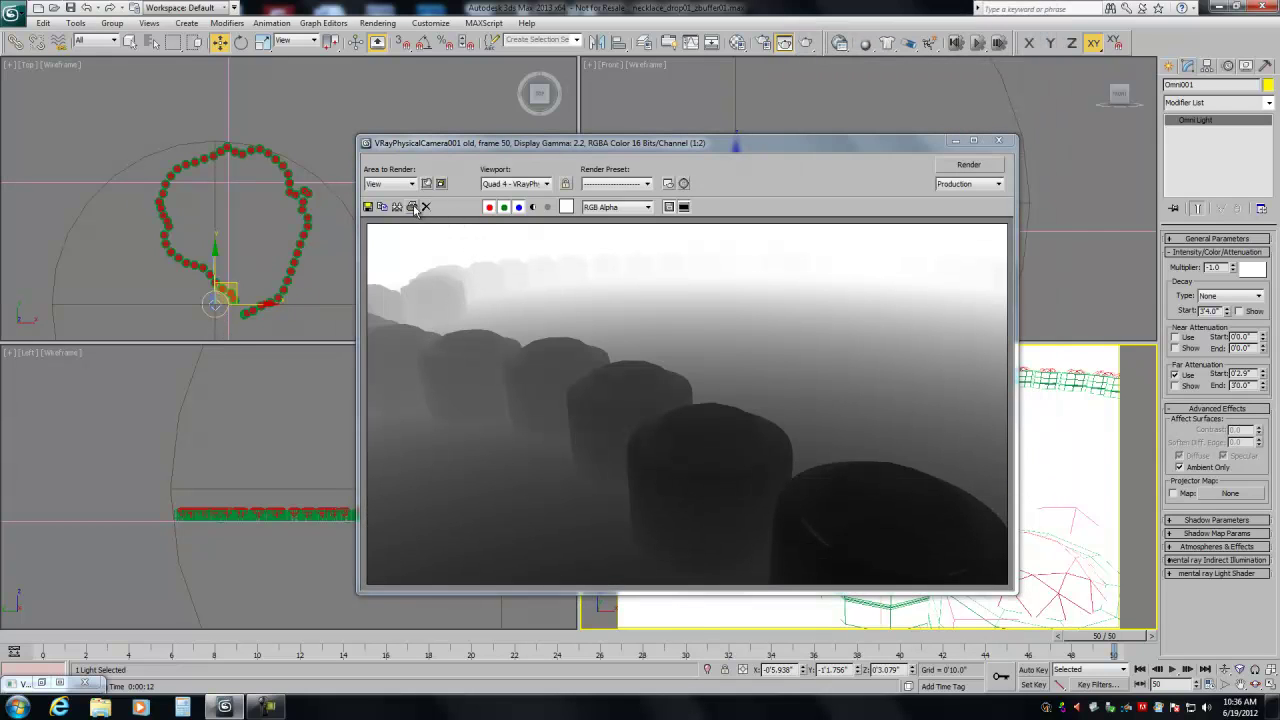
{"action": "left_click", "coordinate": [367, 206]}
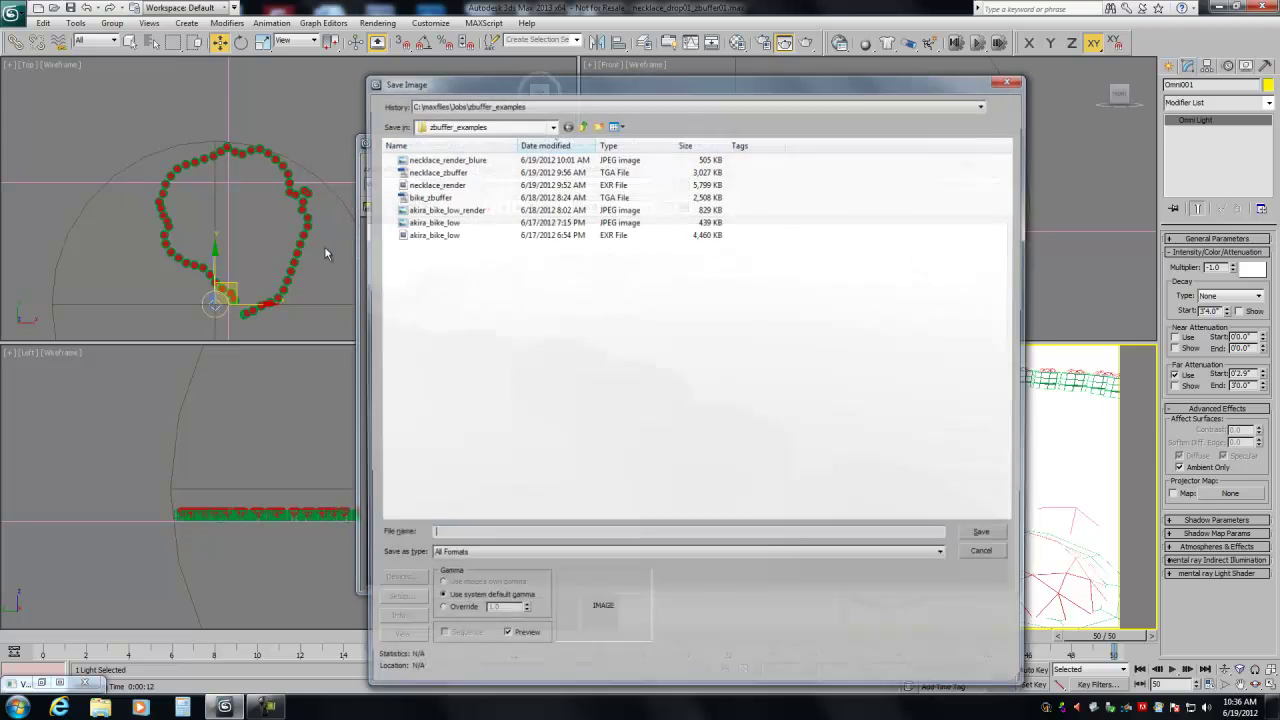
{"action": "left_click", "coordinate": [432, 171]}
{"action": "left_click", "coordinate": [978, 535]}
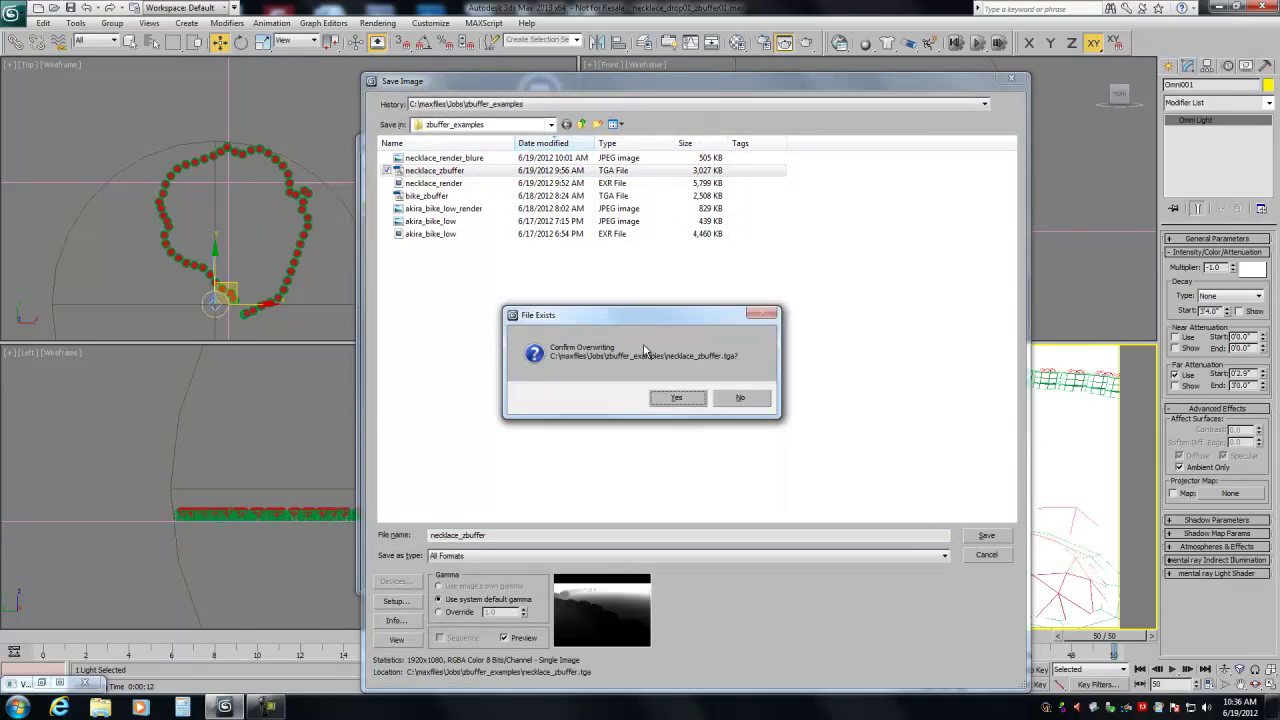
{"action": "left_click", "coordinate": [684, 400]}
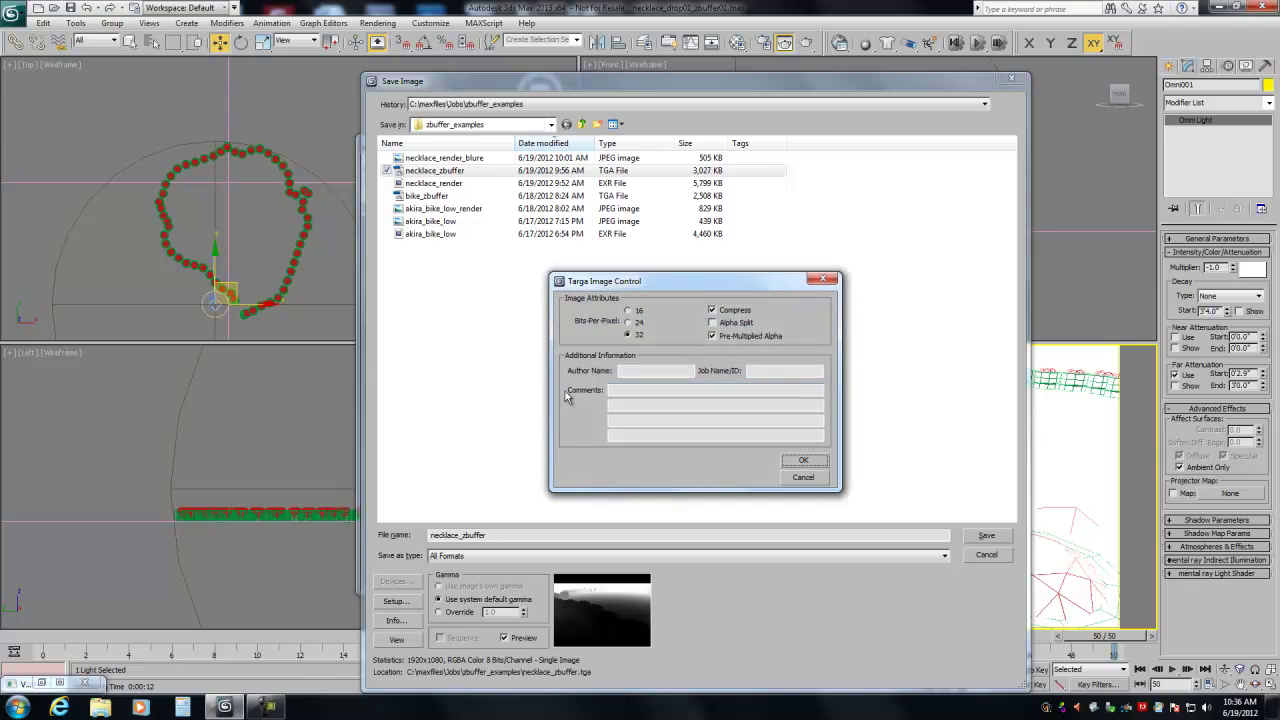
{"action": "left_click", "coordinate": [803, 460]}
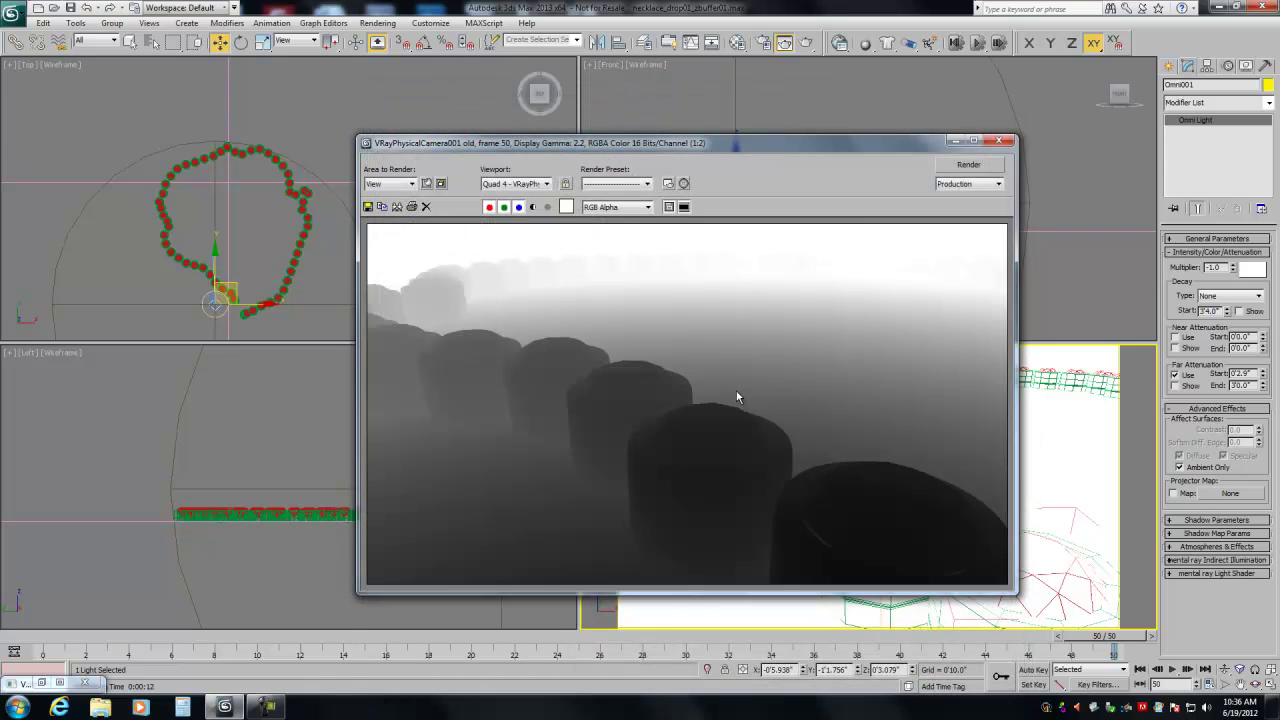
{"action": "left_click", "coordinate": [998, 140]}
{"action": "left_click", "coordinate": [917, 191]}
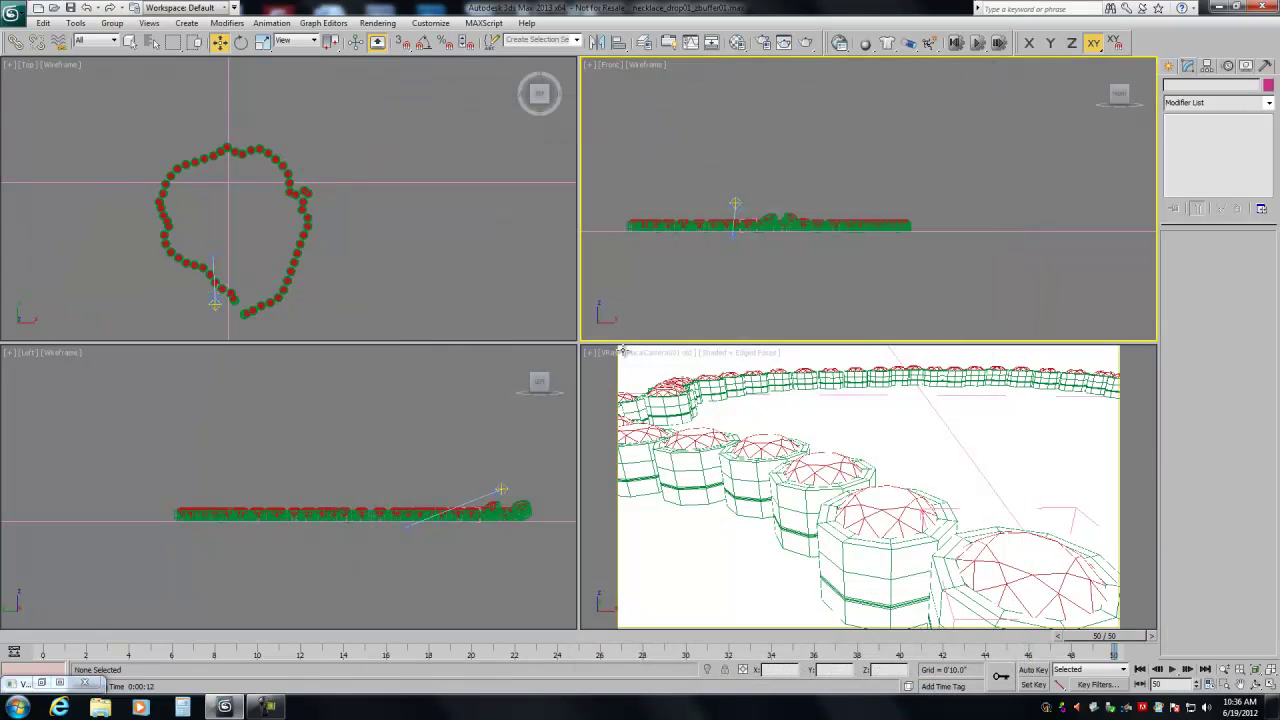
Step: Quit 3ds Max and launch Photoshop
{"action": "left_click", "coordinate": [12, 13]}
{"action": "left_click", "coordinate": [40, 133]}
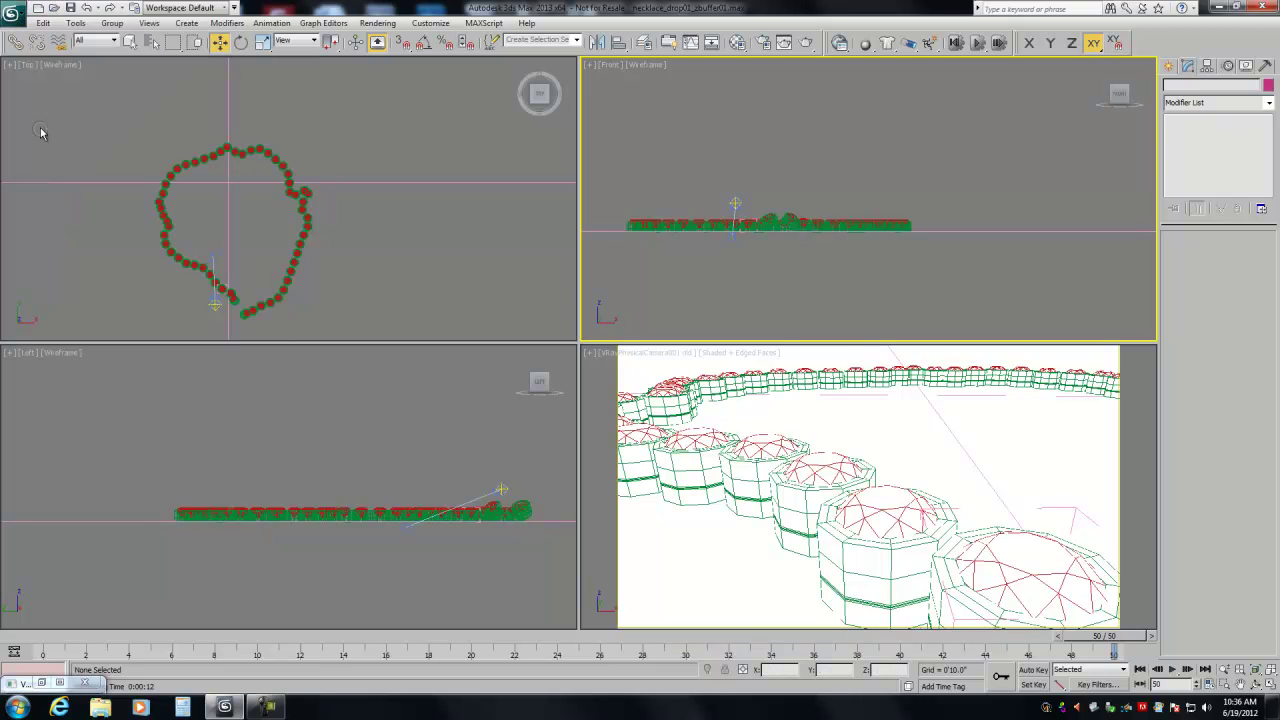
{"action": "left_click", "coordinate": [12, 13]}
{"action": "left_click", "coordinate": [250, 367]}
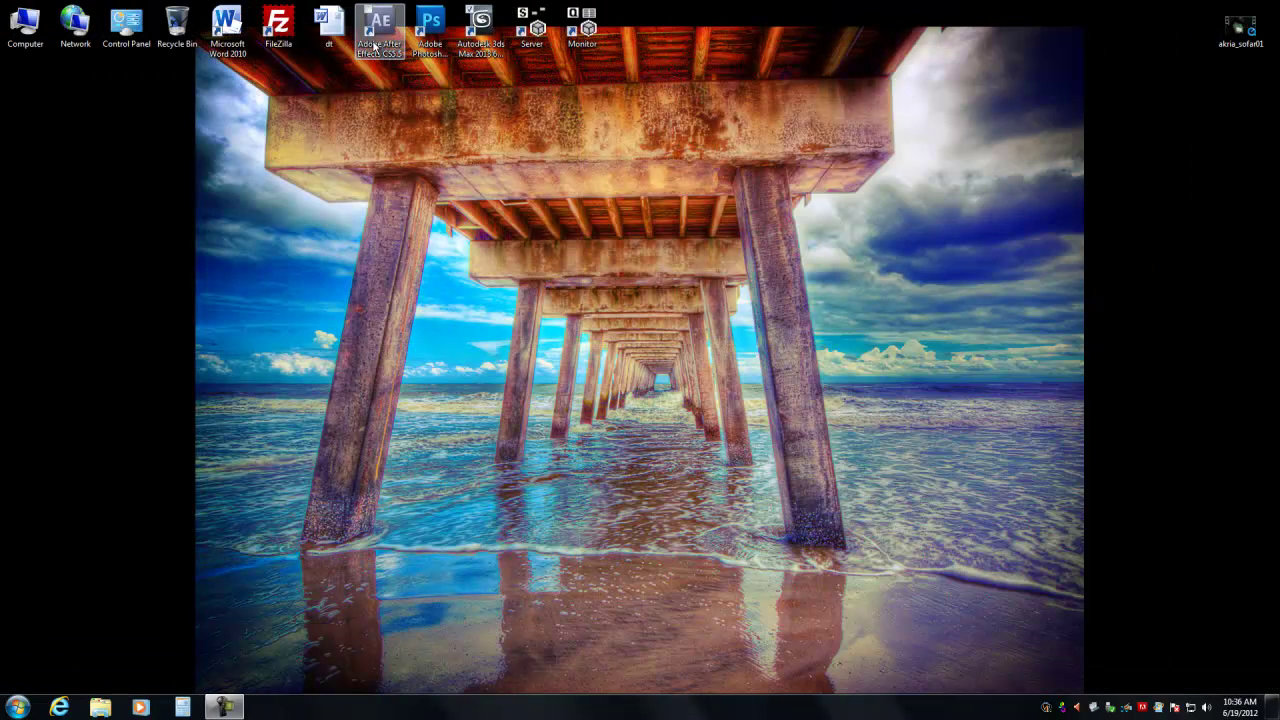
{"action": "double_click", "coordinate": [430, 30]}
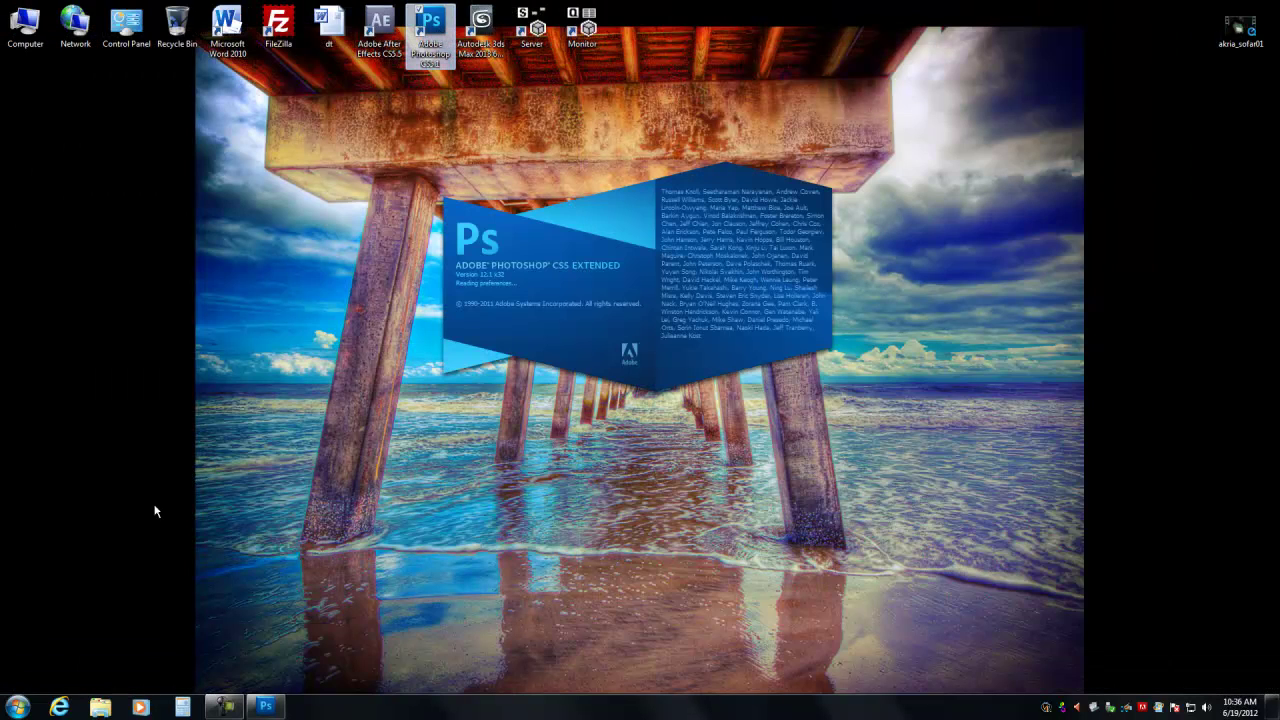
Step: From C:\maxfiles\Jobs\zbuffer_examples, drag necklace_zbuffer and necklace_render into Photoshop
{"action": "left_click", "coordinate": [100, 707]}
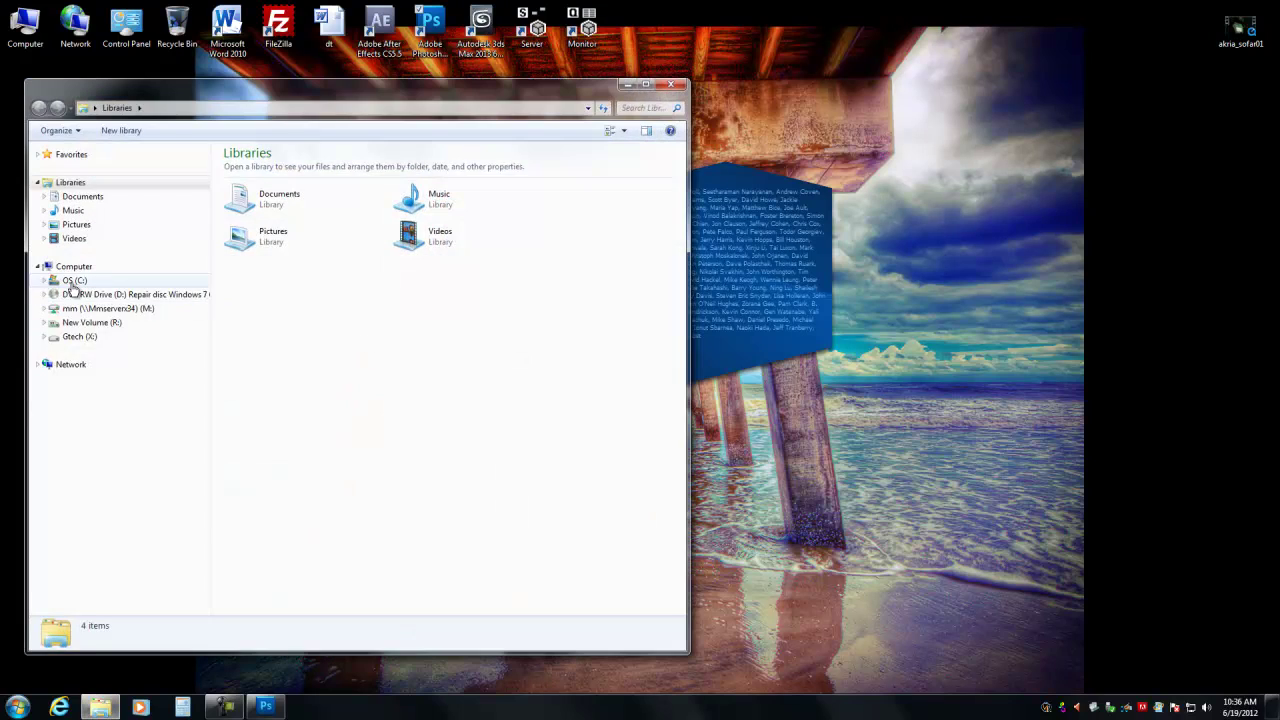
{"action": "left_click", "coordinate": [74, 282]}
{"action": "left_click", "coordinate": [83, 364]}
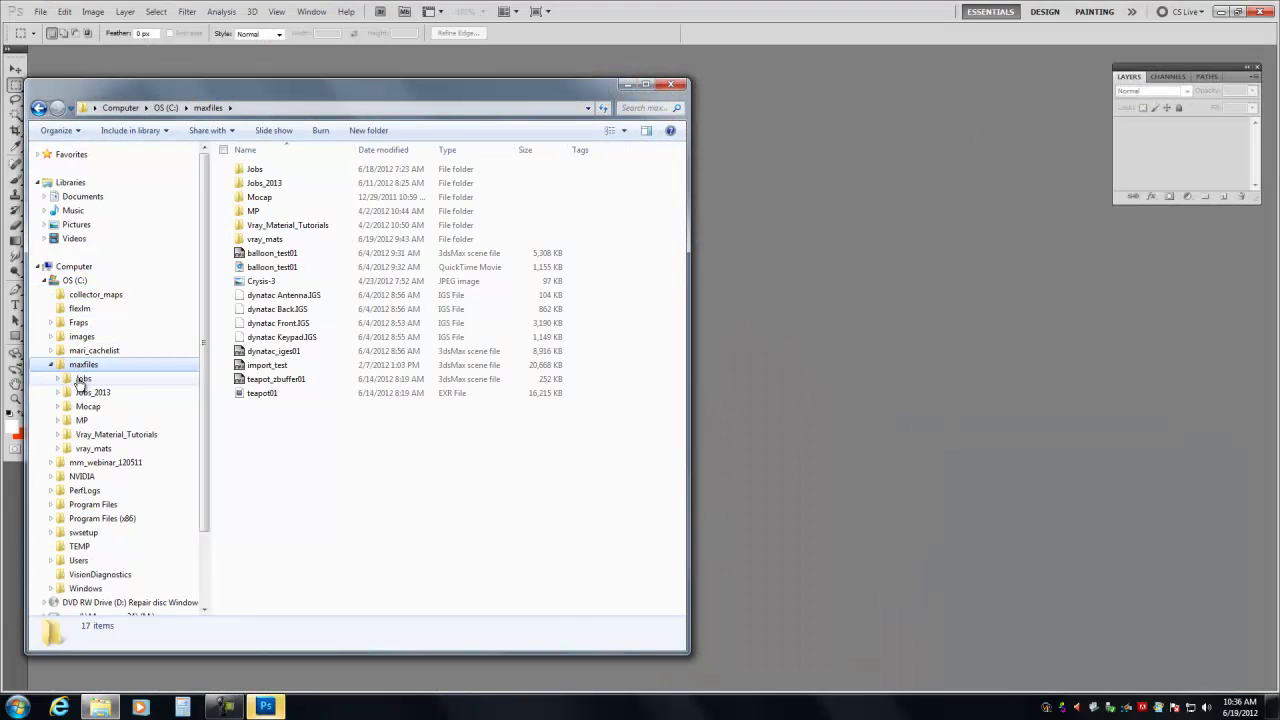
{"action": "left_click", "coordinate": [83, 379]}
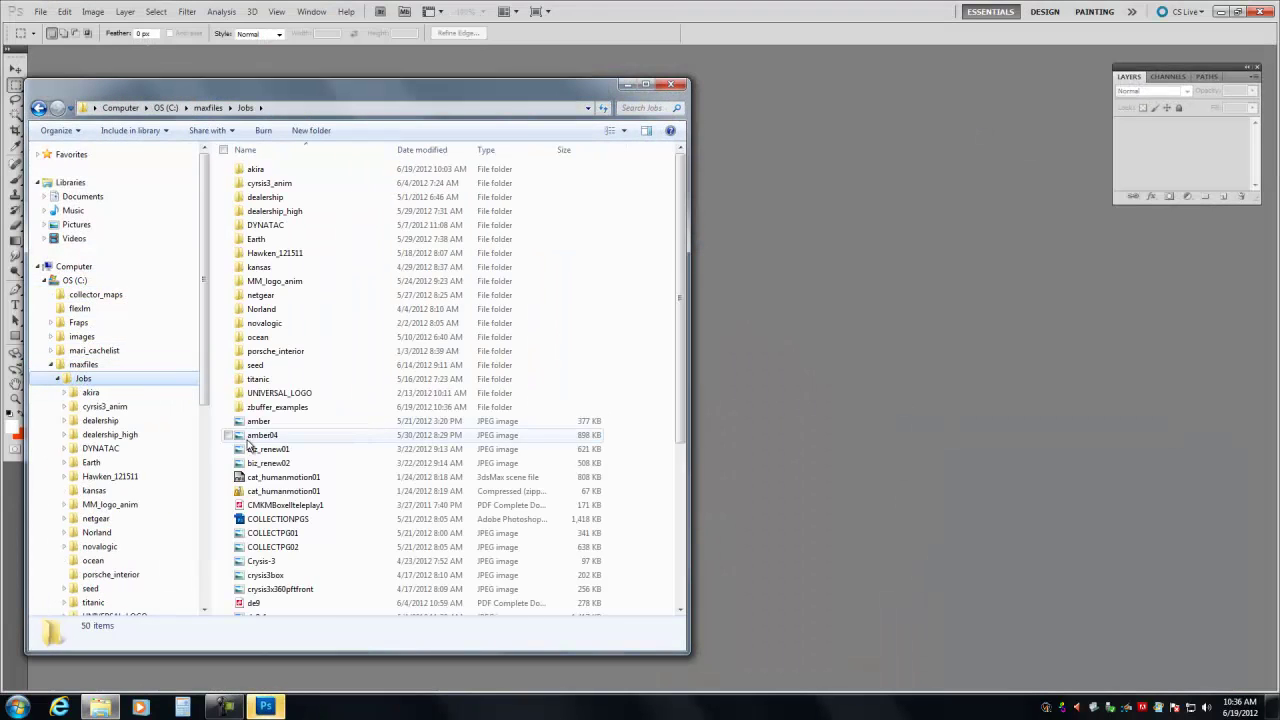
{"action": "double_click", "coordinate": [280, 407]}
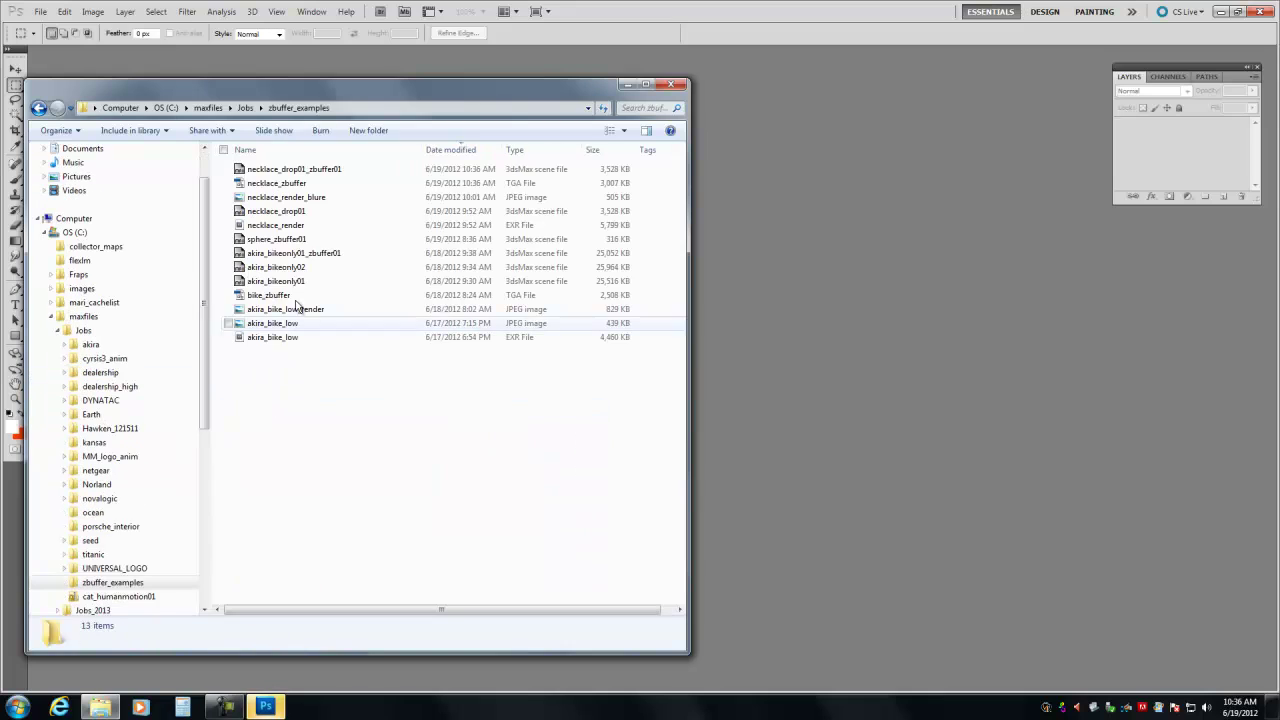
{"action": "left_click", "coordinate": [287, 187]}
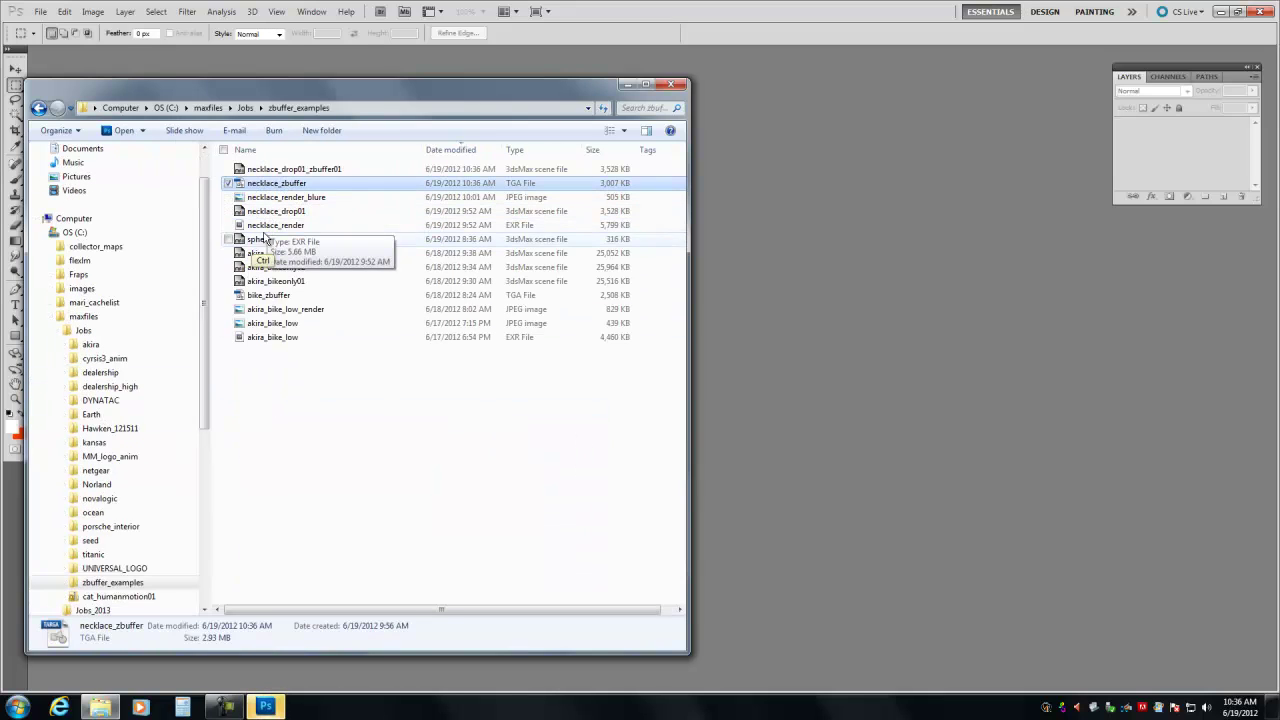
{"action": "left_click", "coordinate": [278, 226], "text": "ctrl"}
{"action": "left_click_drag", "start_coordinate": [278, 188], "coordinate": [770, 340]}
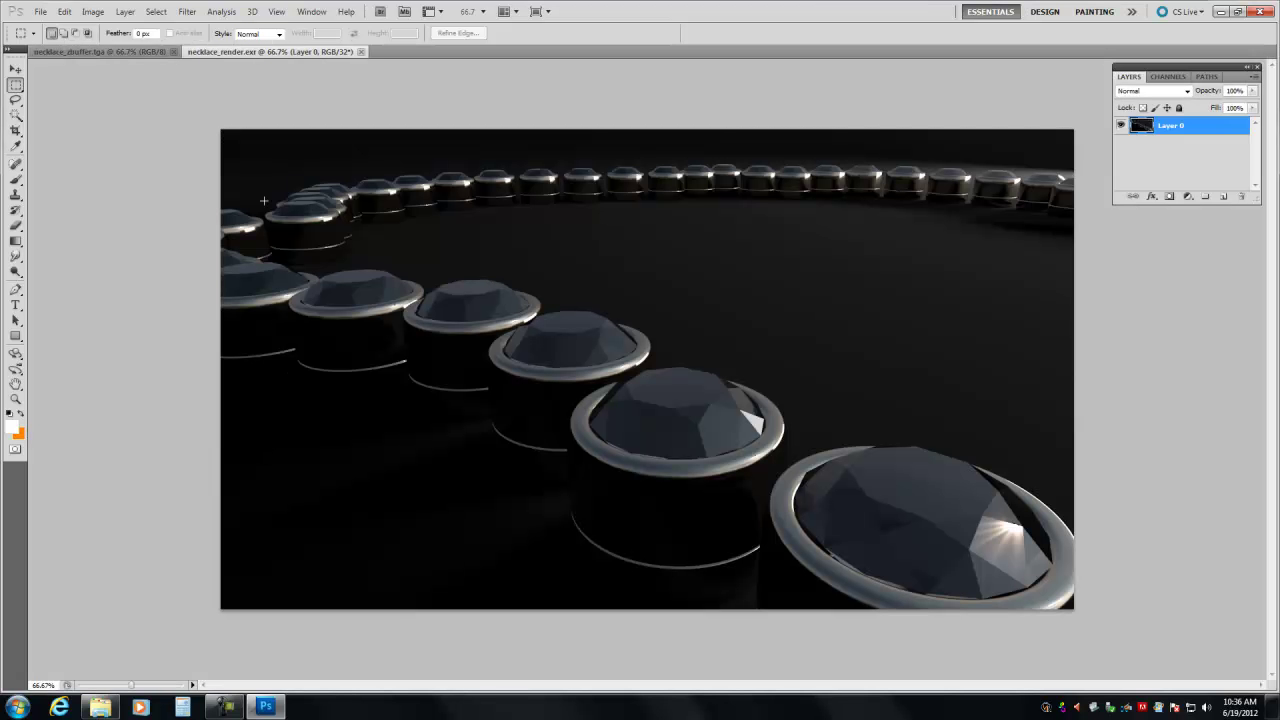
Step: Select the whole z-buffer image and paste it into a new Alpha 1 channel of the render
{"action": "left_click", "coordinate": [148, 55]}
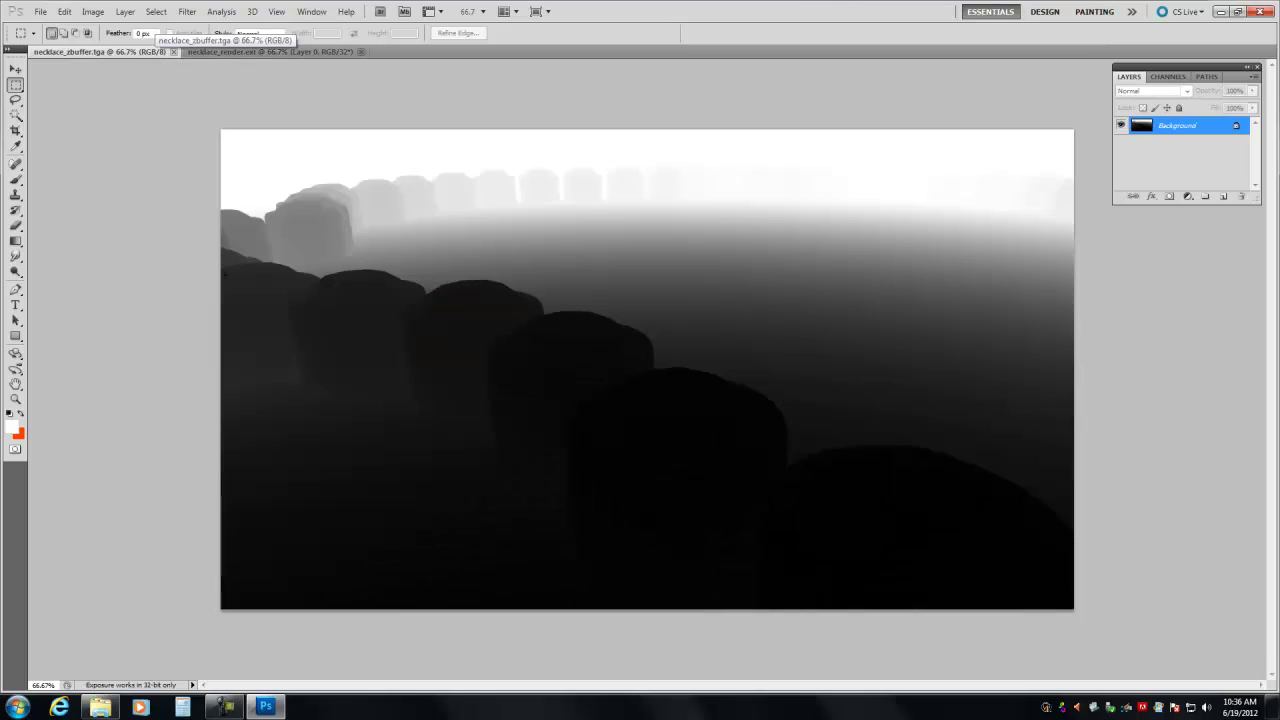
{"action": "key", "text": "ctrl+a"}
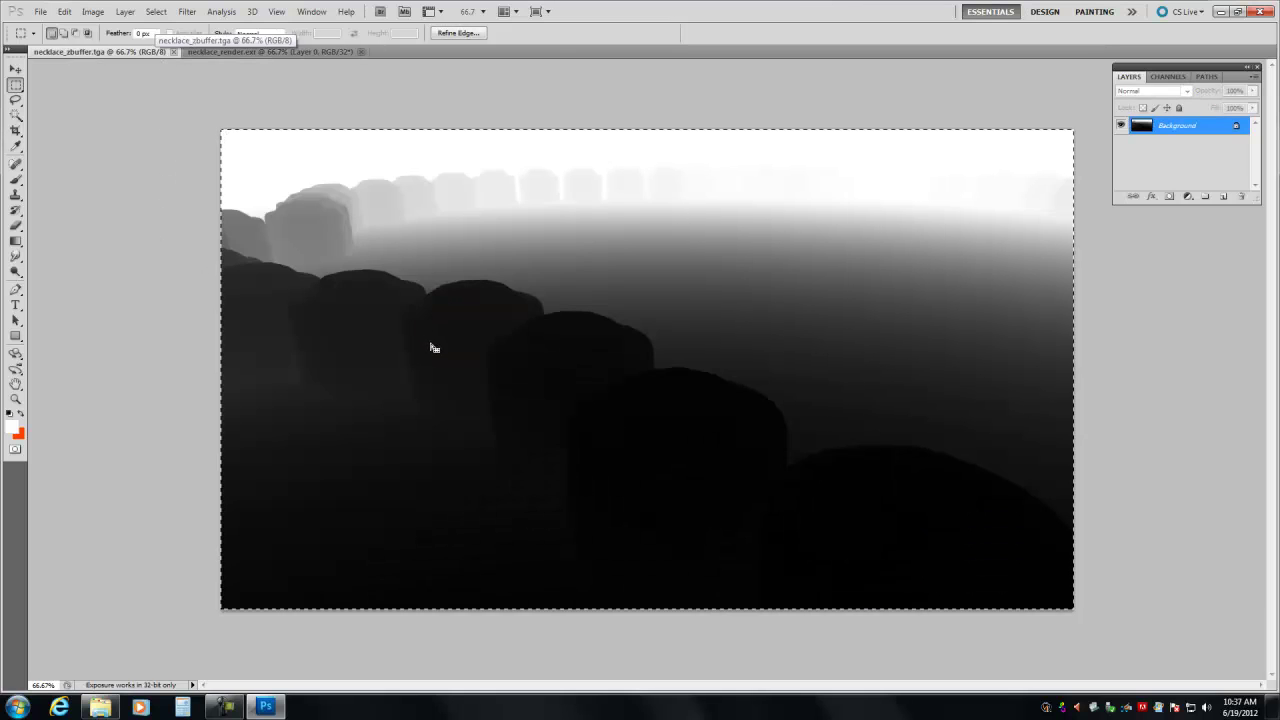
{"action": "left_click", "coordinate": [1187, 84]}
{"action": "left_click", "coordinate": [1253, 78]}
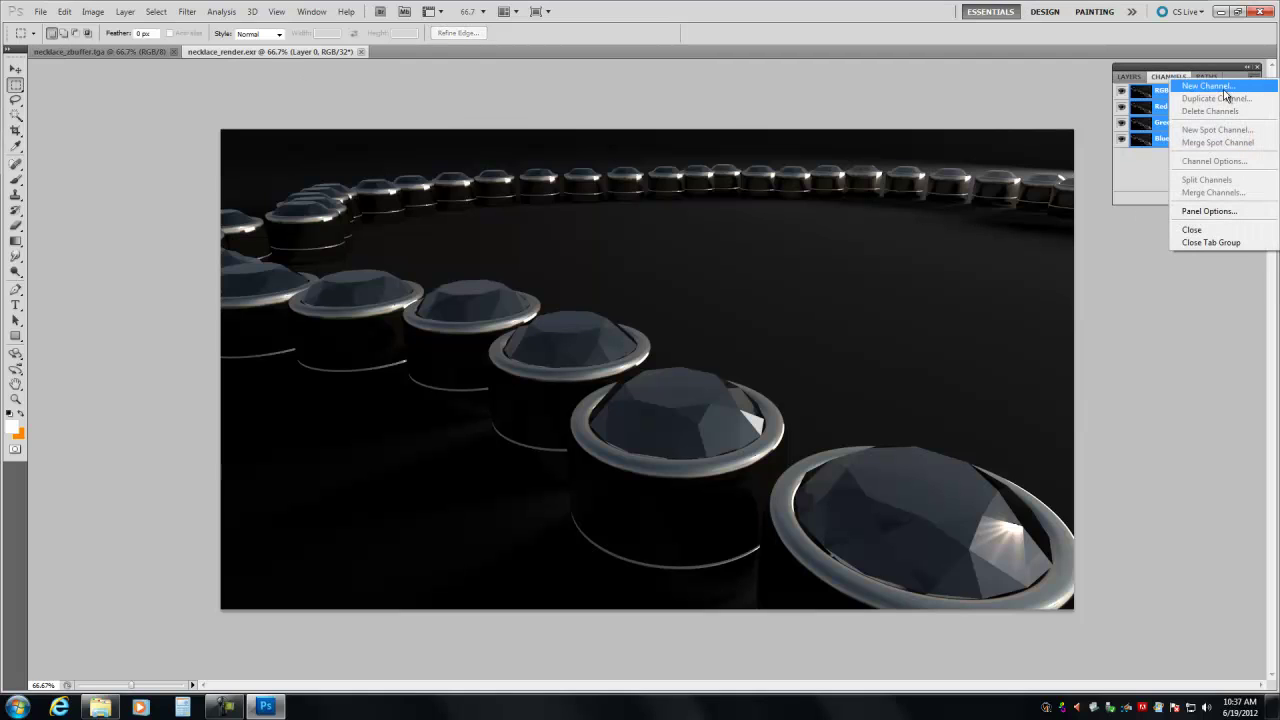
{"action": "left_click", "coordinate": [1149, 90]}
{"action": "left_click", "coordinate": [723, 208]}
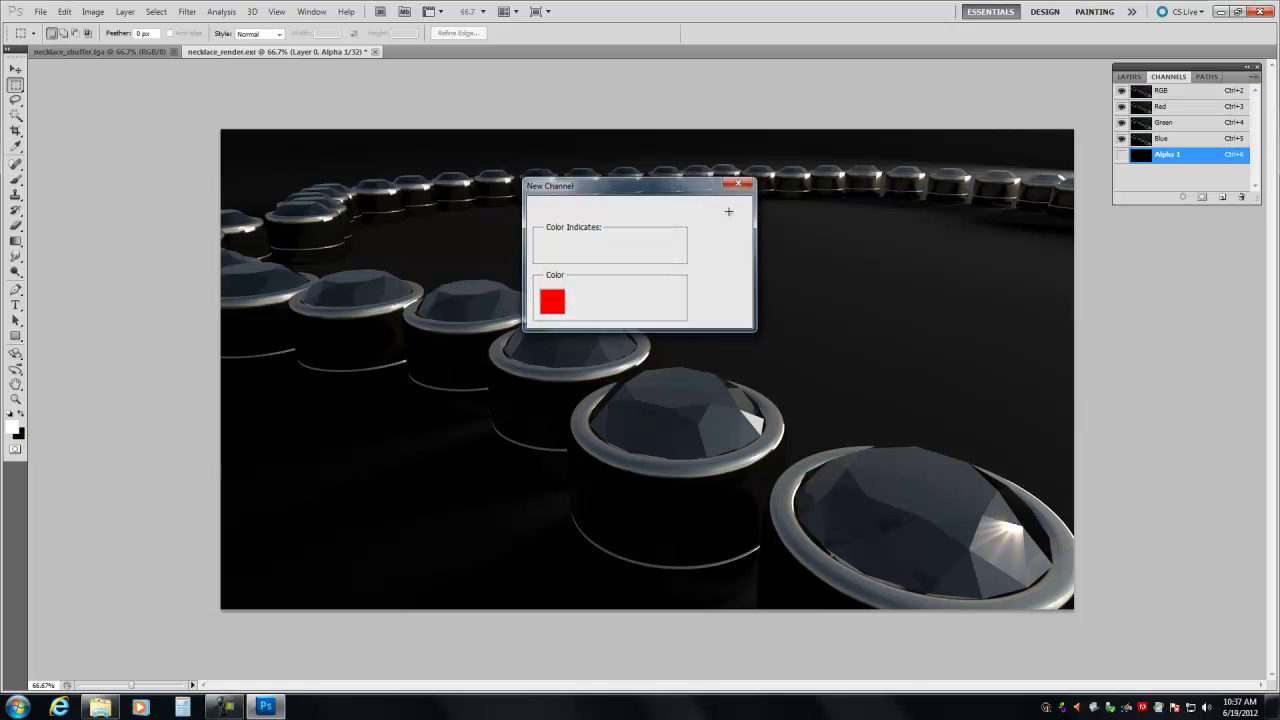
{"action": "key", "text": "ctrl+a"}
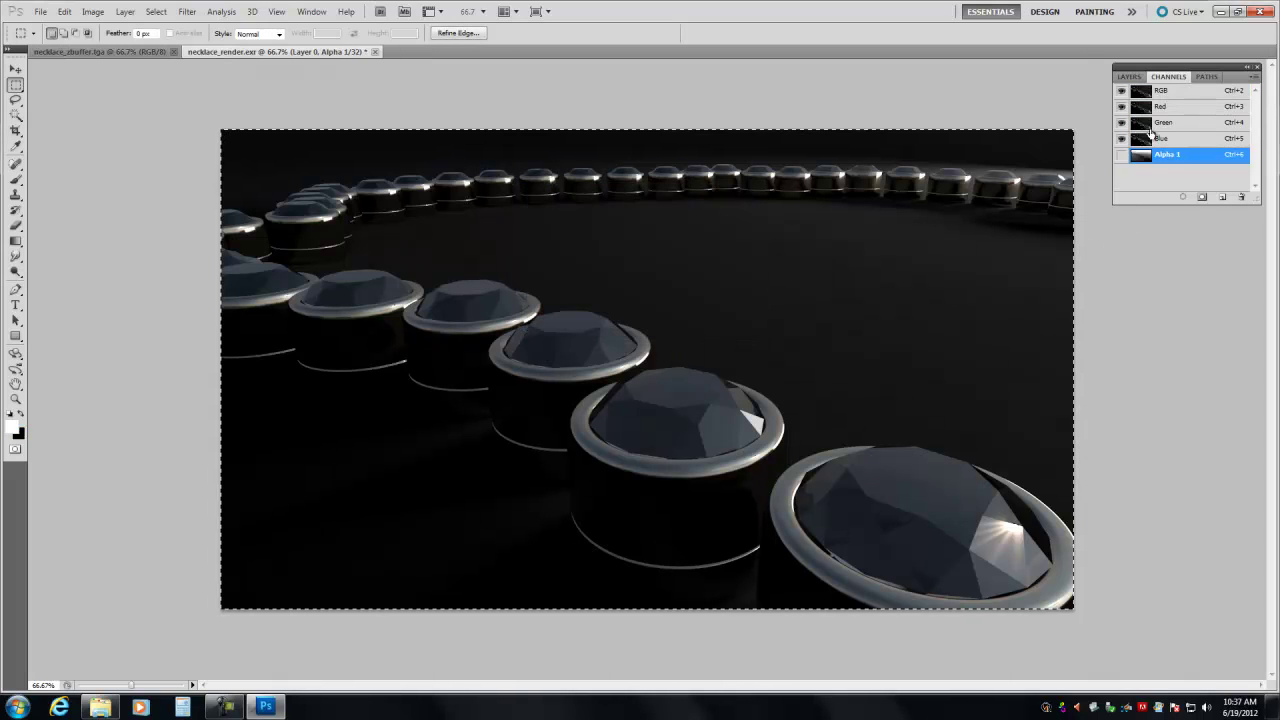
Step: Review Layer 0's layer style, clear the selection, and open Image > Mode
{"action": "left_click", "coordinate": [1133, 80]}
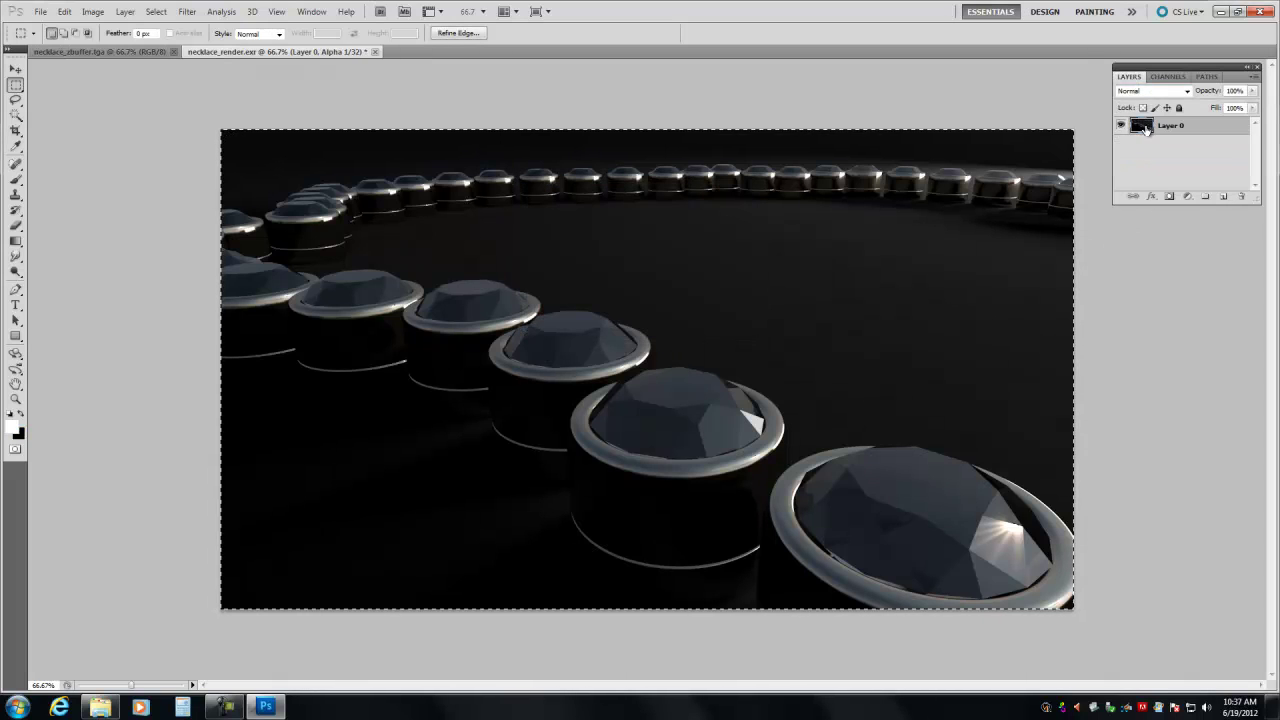
{"action": "double_click", "coordinate": [1145, 129]}
{"action": "left_click", "coordinate": [834, 277]}
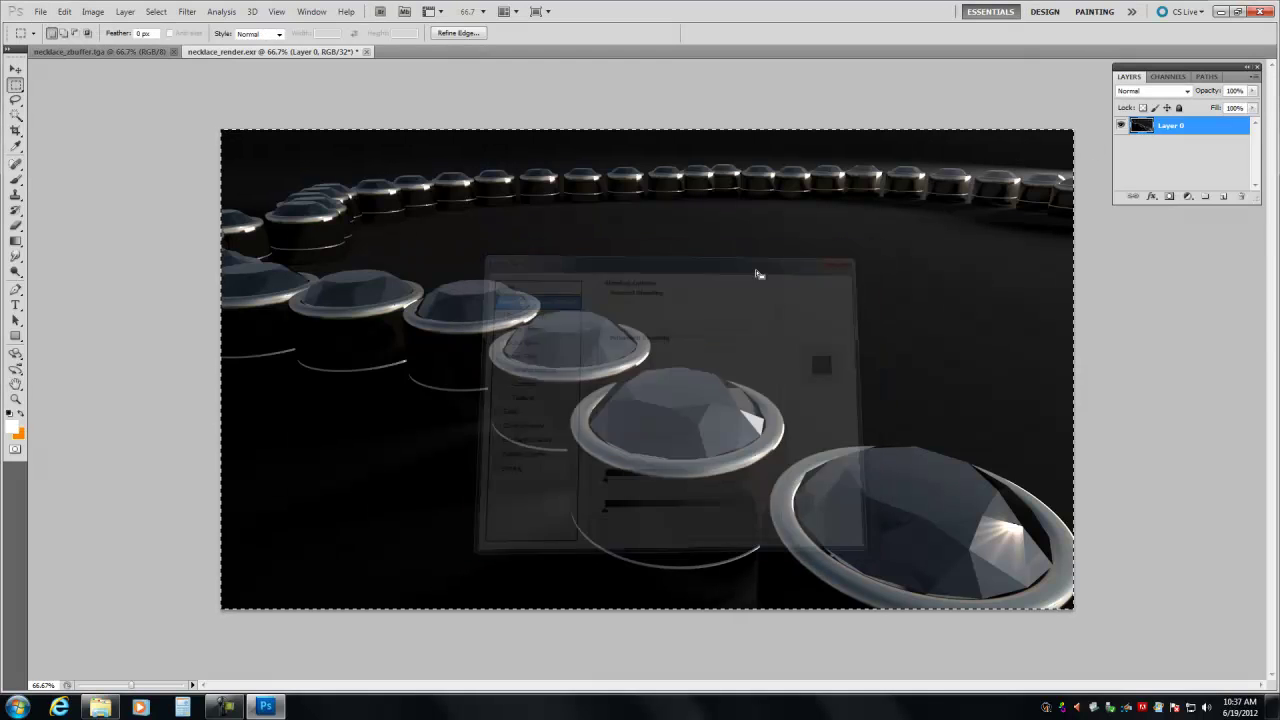
{"action": "left_click", "coordinate": [171, 61]}
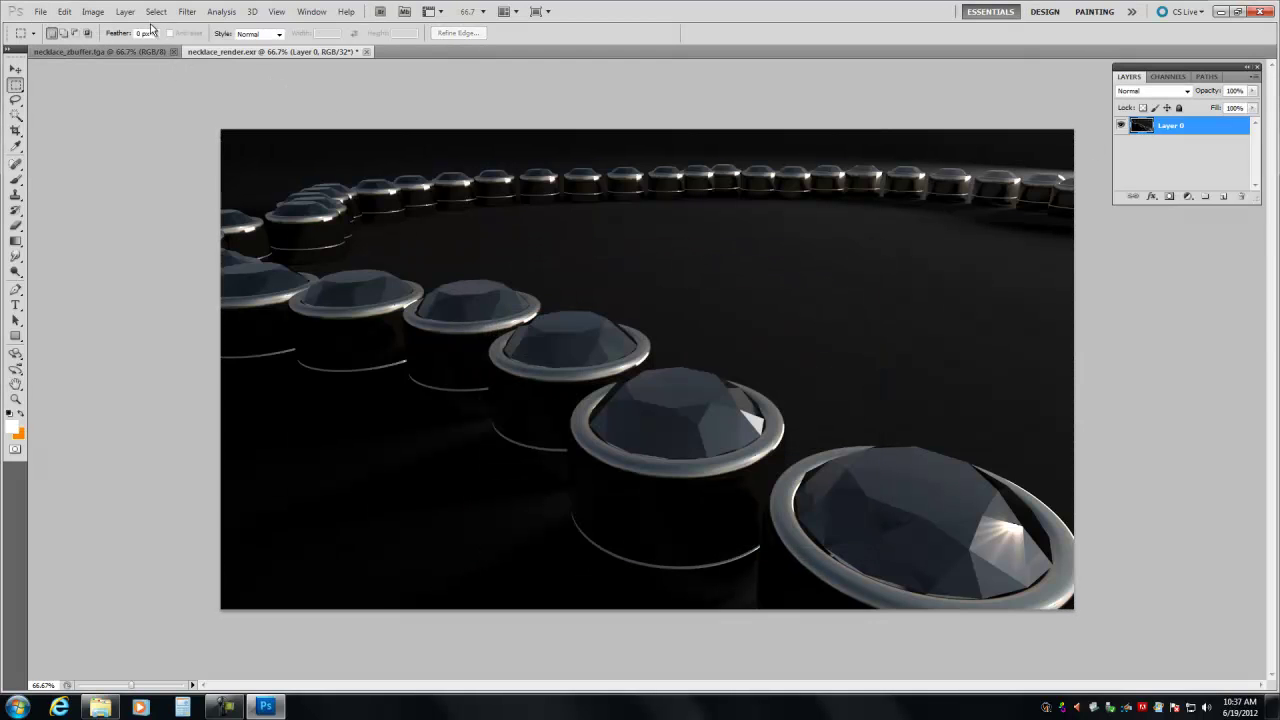
{"action": "left_click", "coordinate": [93, 11]}
{"action": "mouse_move", "coordinate": [106, 33]}
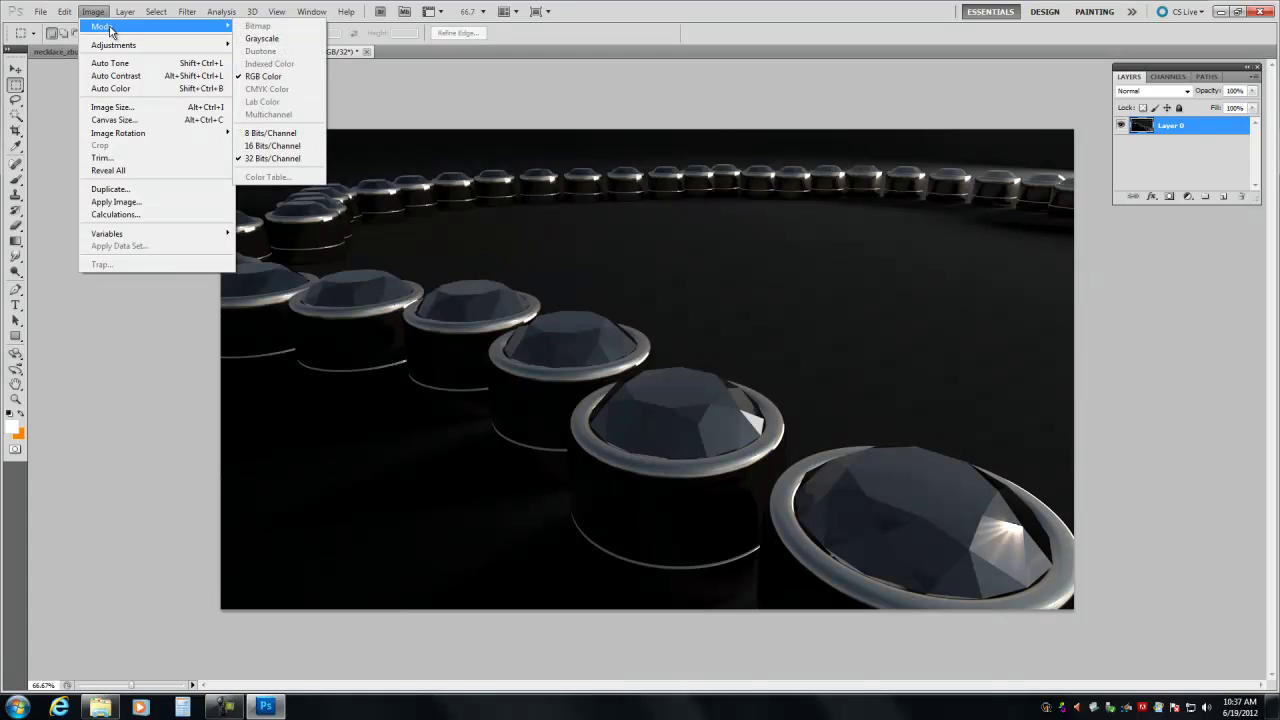
Step: Convert the render to 16 Bits/Channel without merging layers and open Lens Blur
{"action": "left_click", "coordinate": [258, 146]}
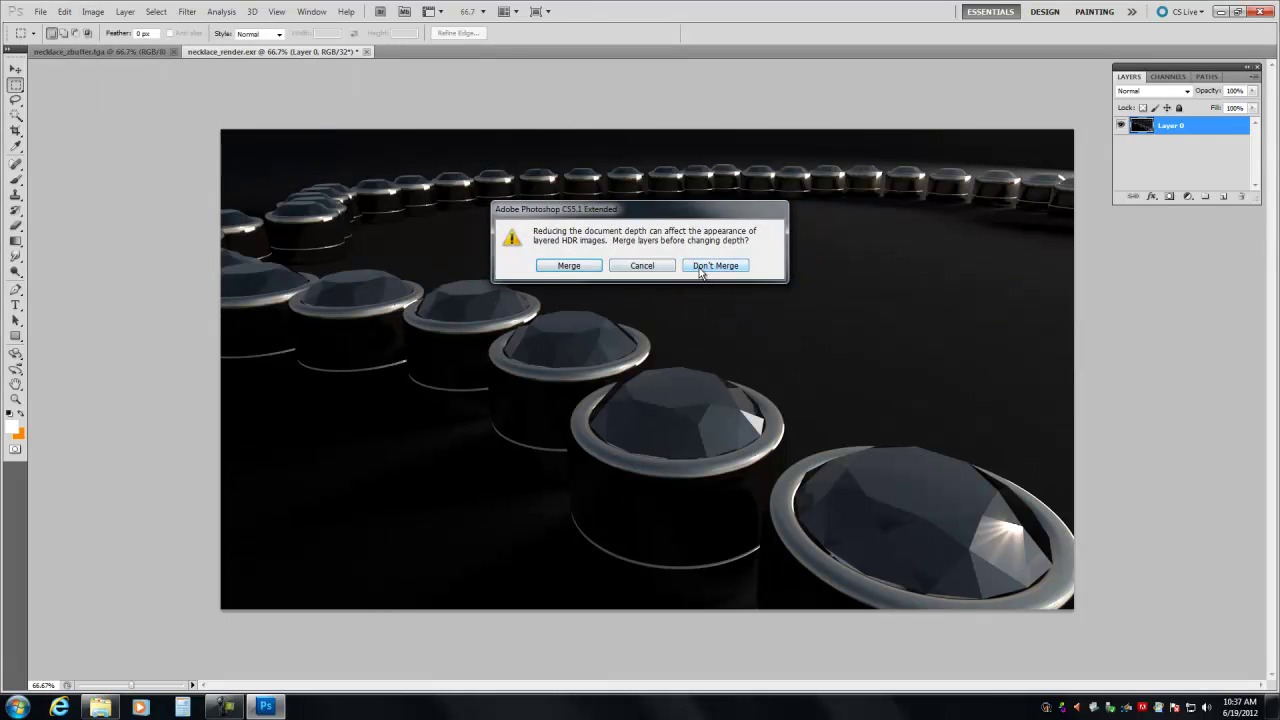
{"action": "left_click", "coordinate": [703, 270]}
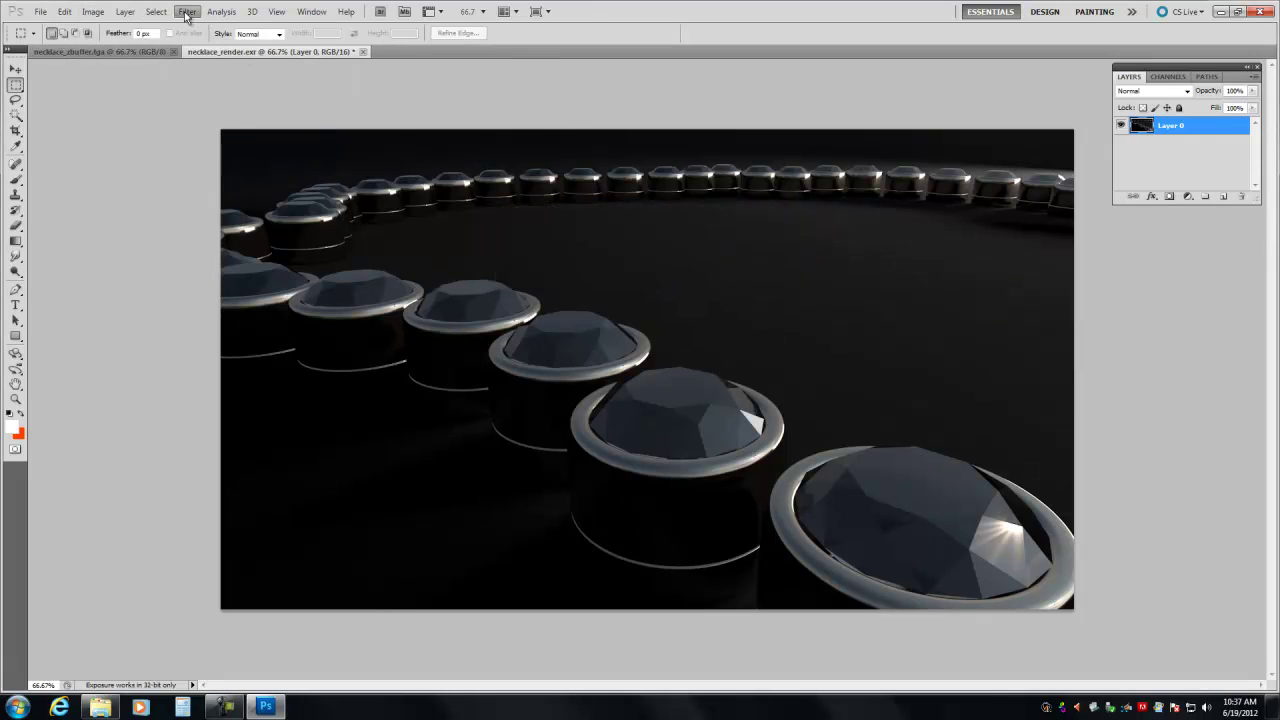
{"action": "left_click", "coordinate": [186, 11]}
{"action": "mouse_move", "coordinate": [198, 134]}
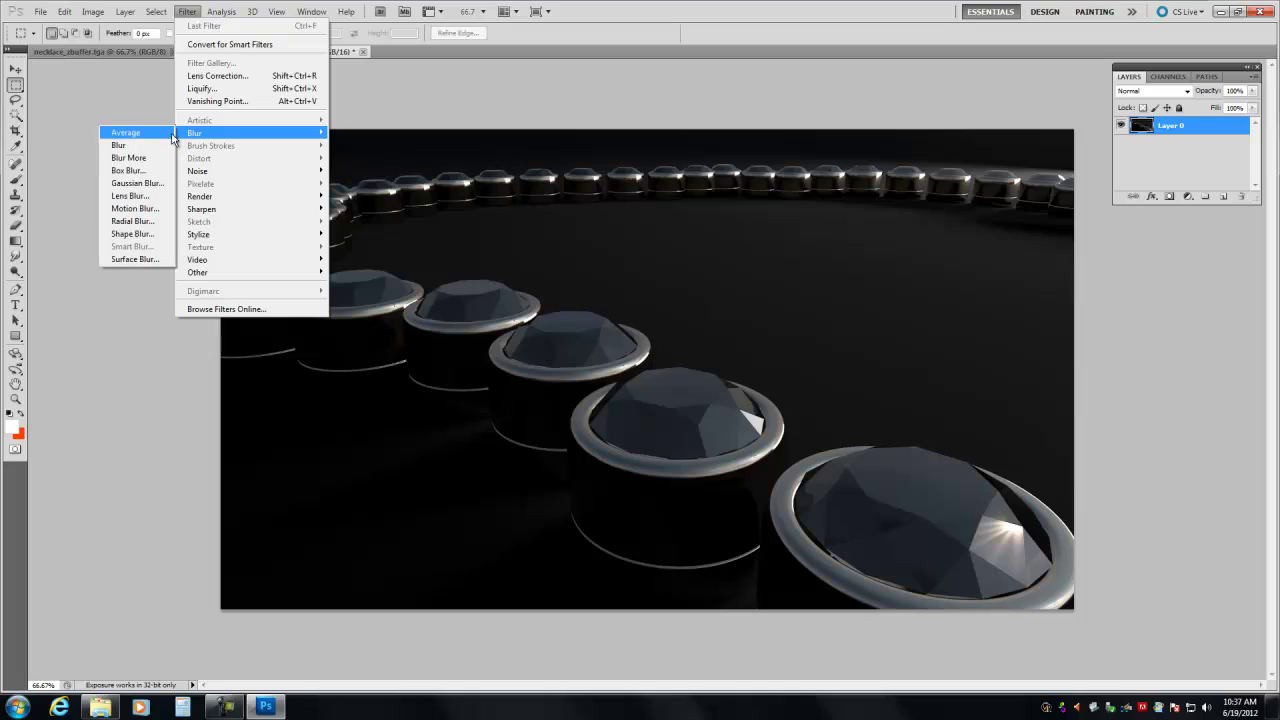
{"action": "left_click", "coordinate": [133, 200]}
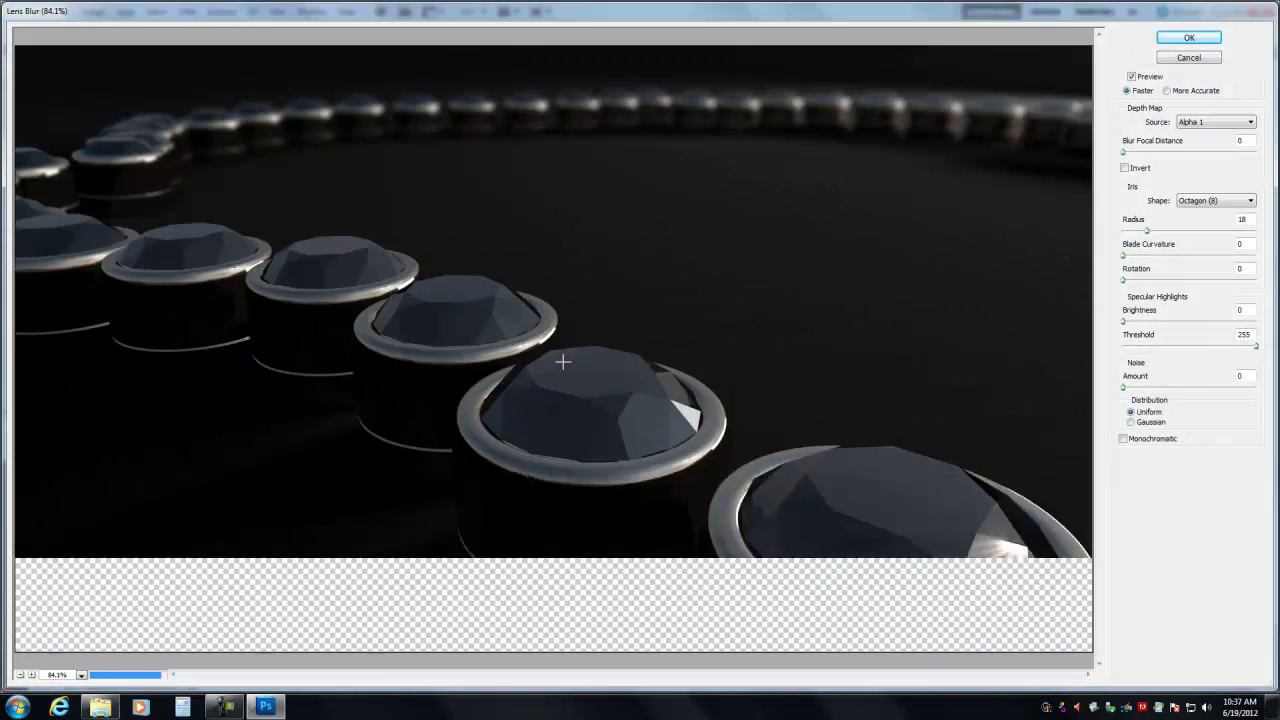
Step: Zoom the Lens Blur preview to 50% and set the depth map source to Alpha 1
{"action": "left_click", "coordinate": [20, 675]}
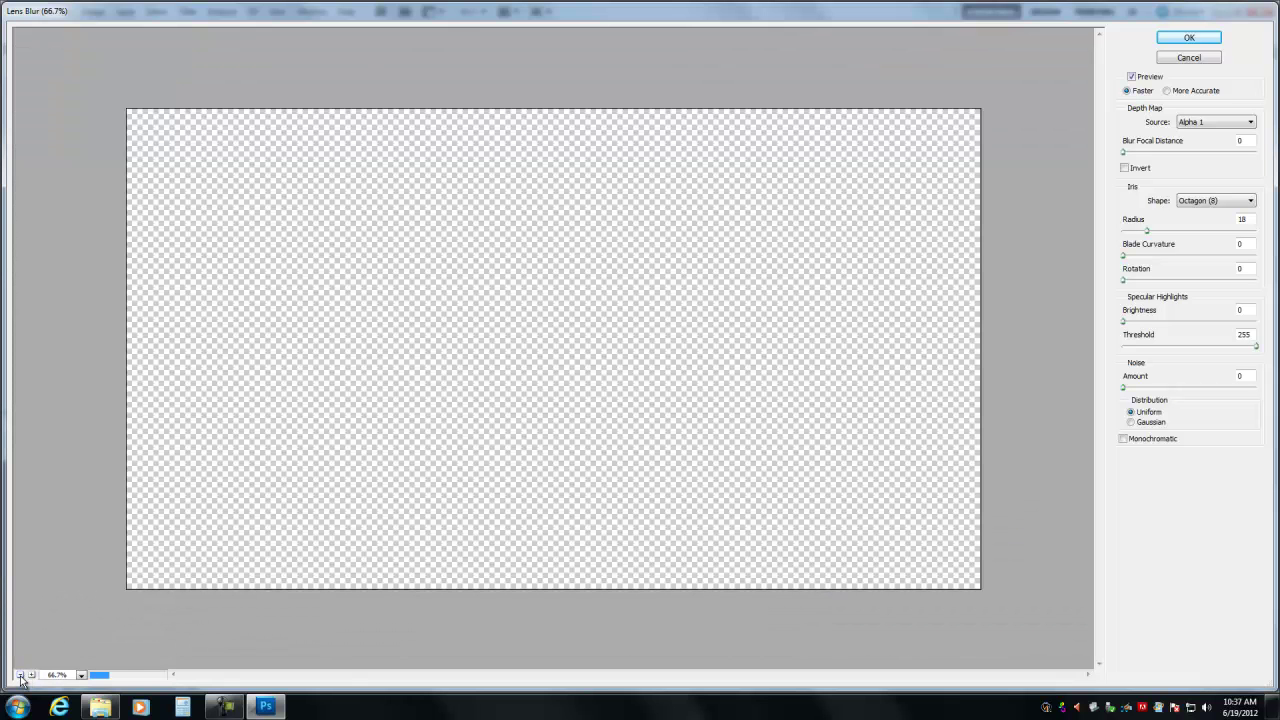
{"action": "key", "text": "ctrl+minus"}
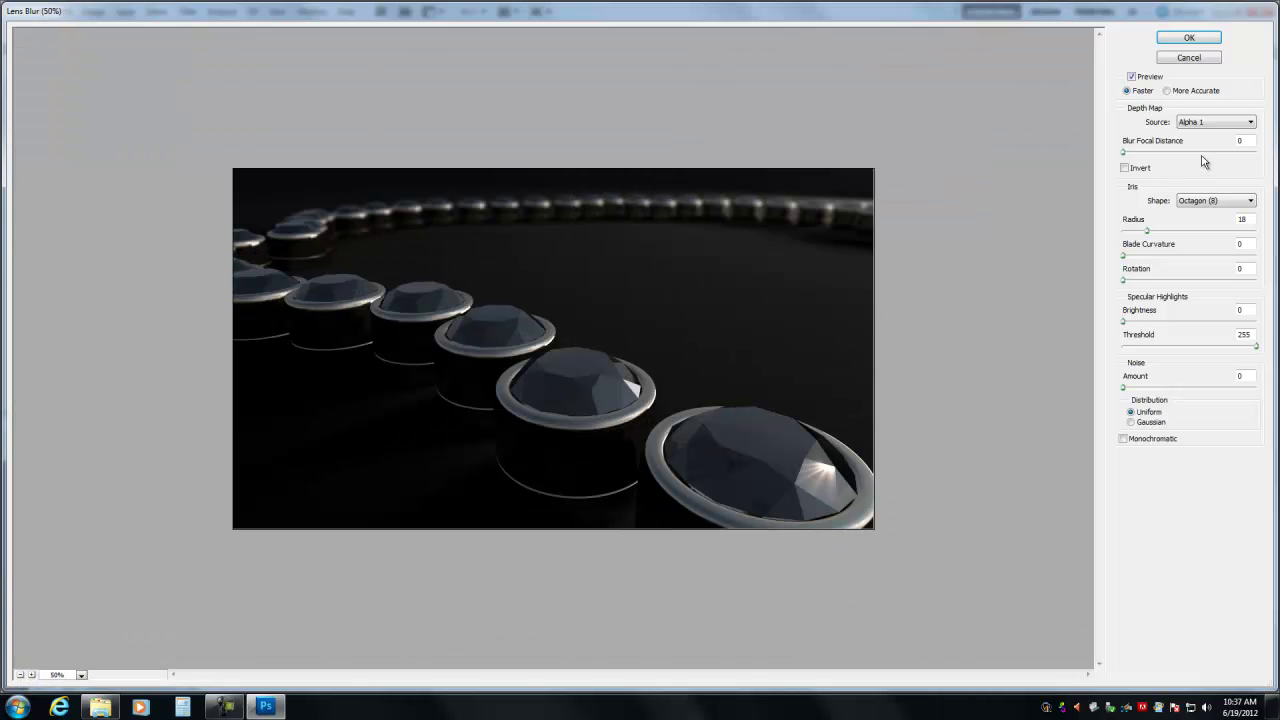
{"action": "left_click", "coordinate": [1236, 122]}
{"action": "left_click", "coordinate": [1228, 132]}
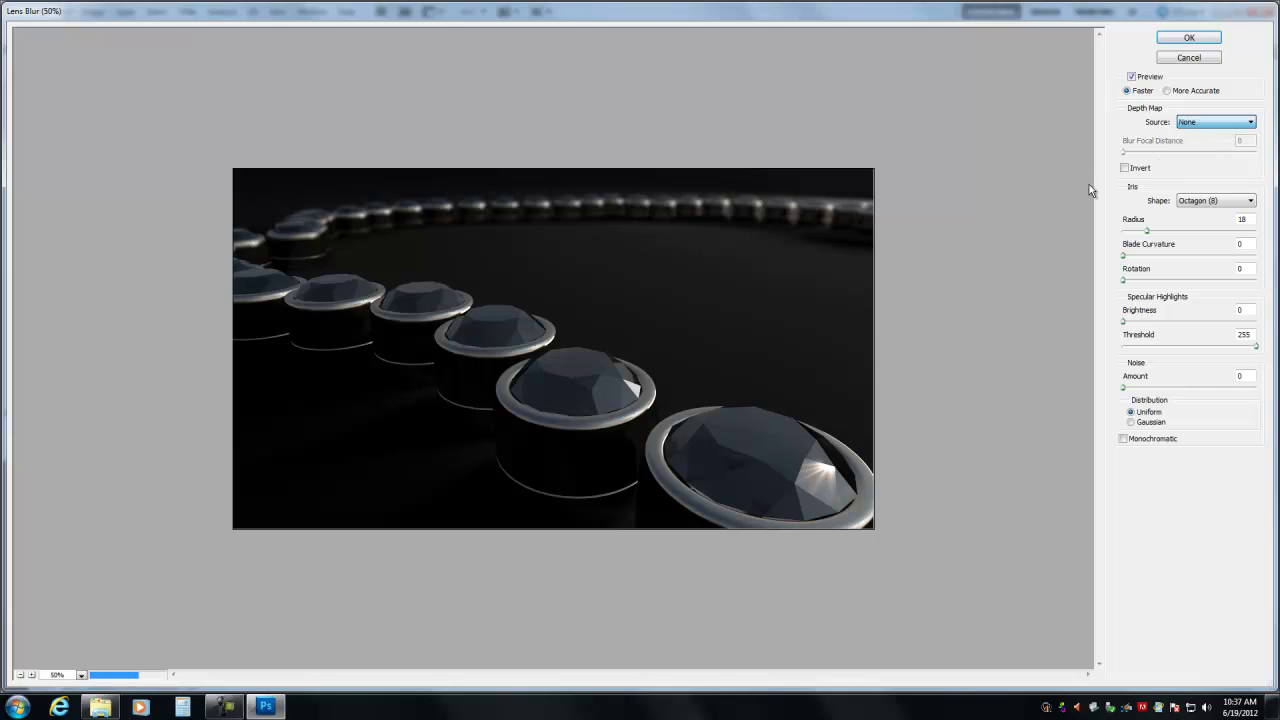
{"action": "left_click", "coordinate": [1183, 122]}
{"action": "left_click", "coordinate": [1185, 160]}
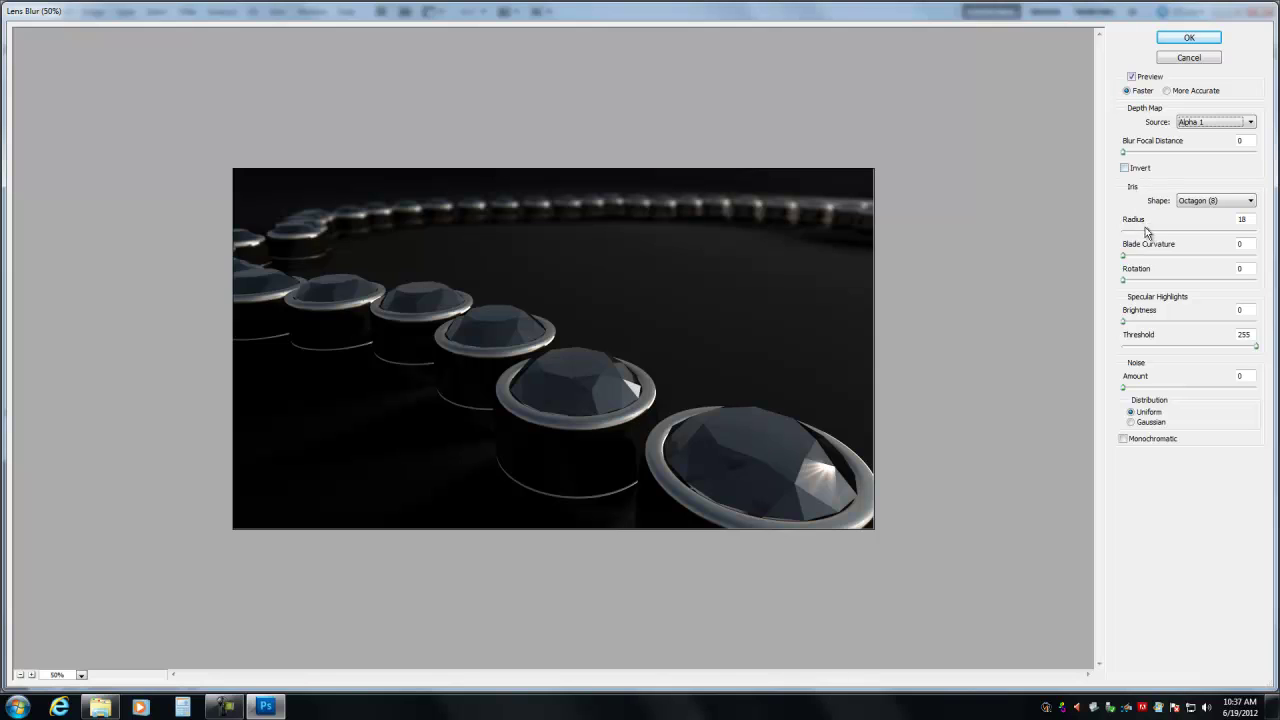
Step: Test the blur radius and sweep Blur Focal Distance to maximum and back to 0
{"action": "left_click_drag", "start_coordinate": [1147, 231], "coordinate": [1192, 241]}
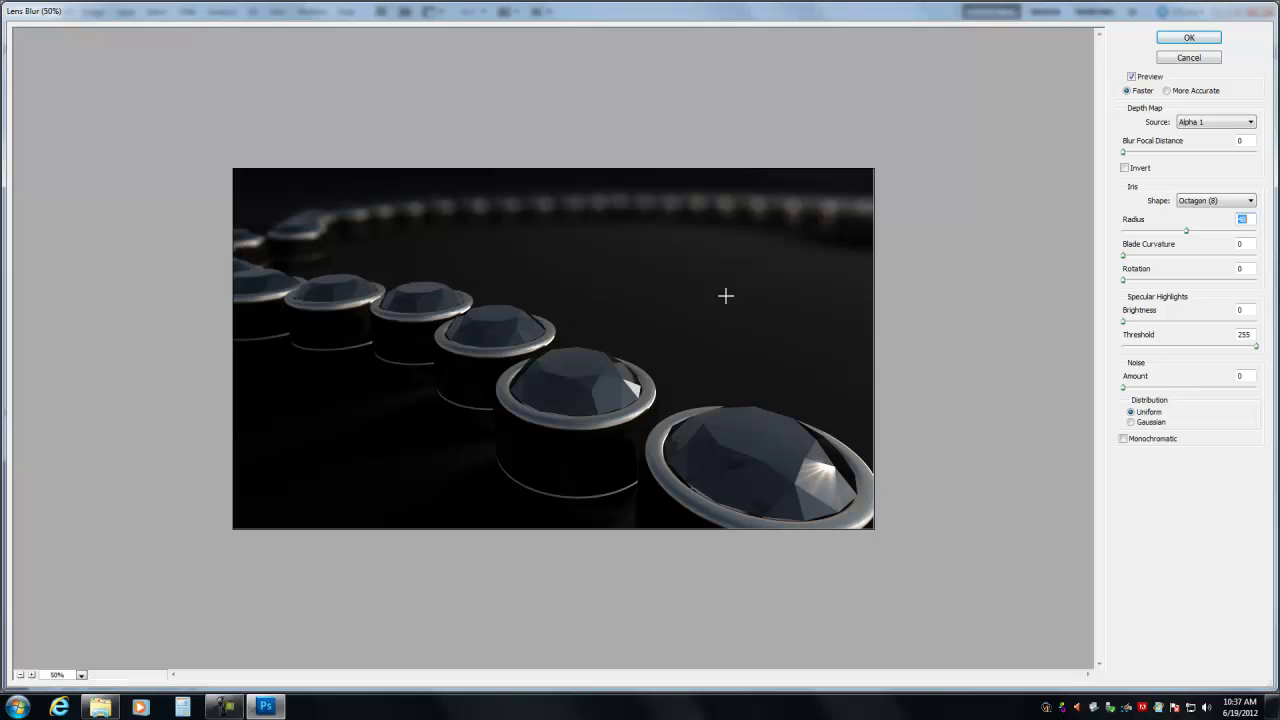
{"action": "left_click_drag", "start_coordinate": [1163, 231], "coordinate": [1145, 231]}
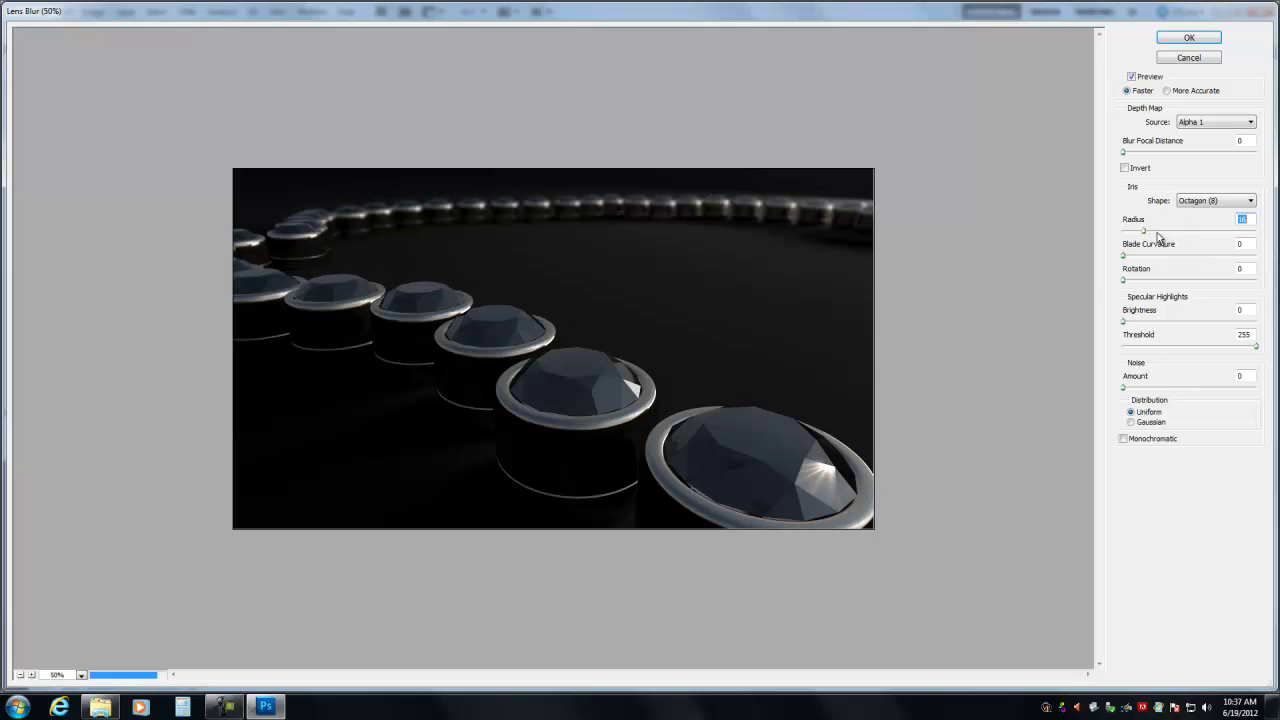
{"action": "left_click_drag", "start_coordinate": [1124, 152], "coordinate": [1153, 154]}
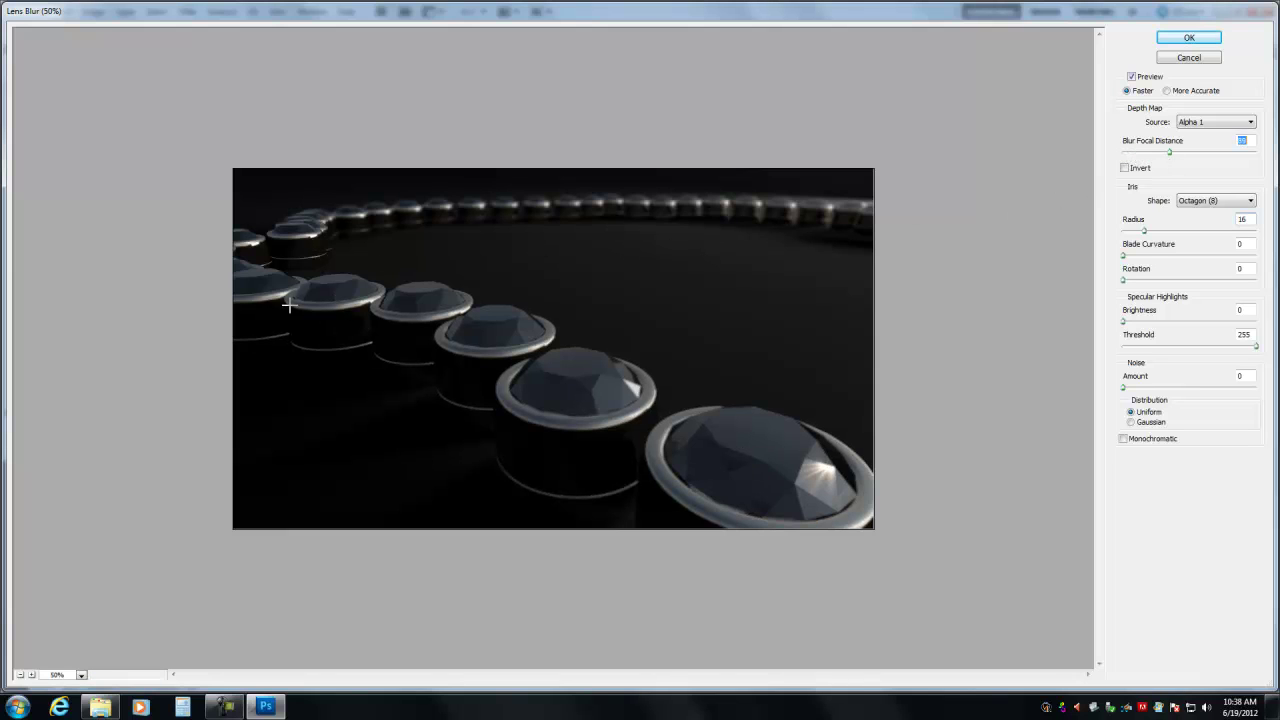
{"action": "left_click_drag", "start_coordinate": [1175, 153], "coordinate": [1203, 154]}
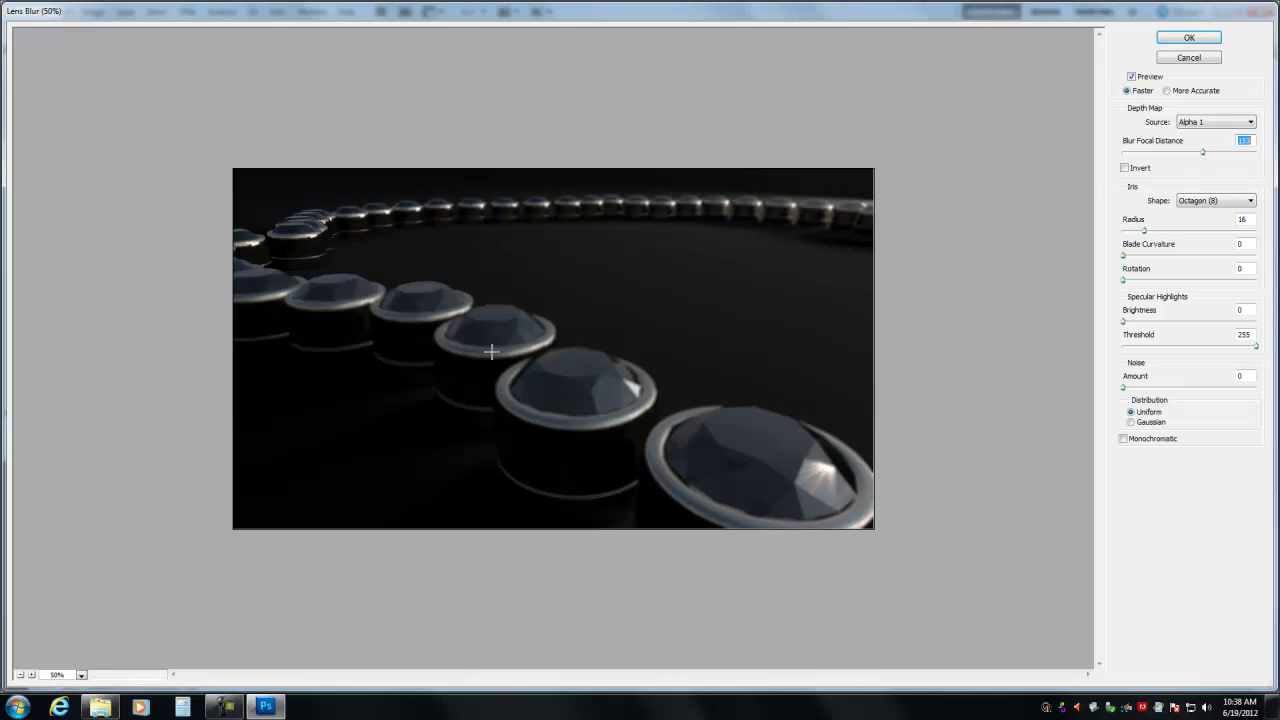
{"action": "left_click_drag", "start_coordinate": [1203, 154], "coordinate": [1263, 160]}
{"action": "left_click_drag", "start_coordinate": [1254, 157], "coordinate": [1103, 149]}
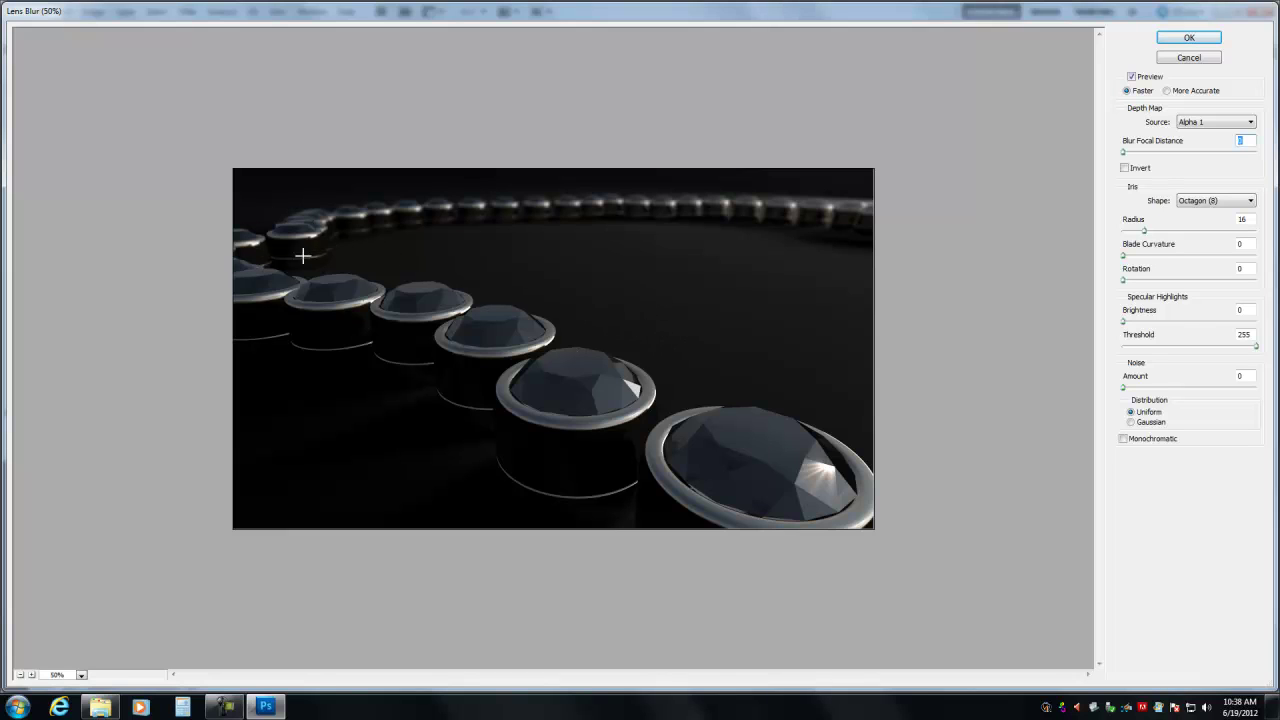
Step: Fine-tune the blur radius and apply the Lens Blur to the necklace render
{"action": "left_click_drag", "start_coordinate": [1146, 233], "coordinate": [1153, 237]}
{"action": "left_click", "coordinate": [1138, 232]}
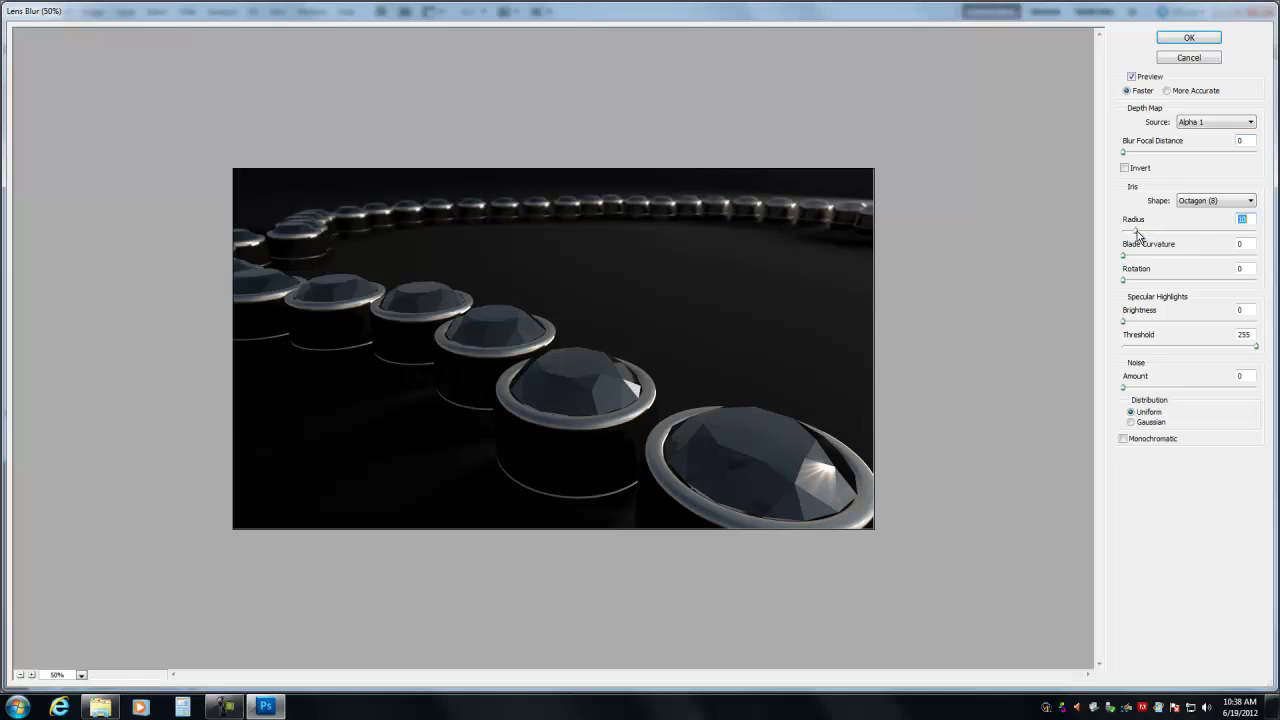
{"action": "left_click_drag", "start_coordinate": [1139, 233], "coordinate": [1140, 234]}
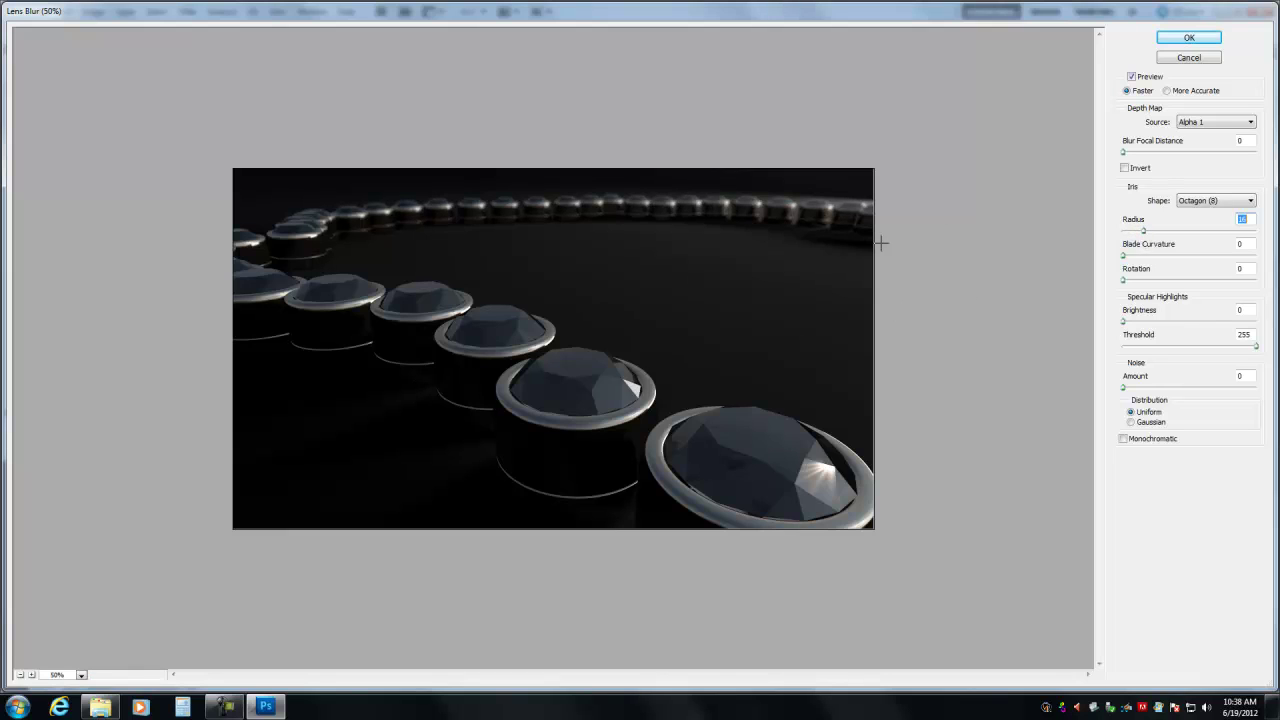
{"action": "left_click", "coordinate": [1180, 38]}
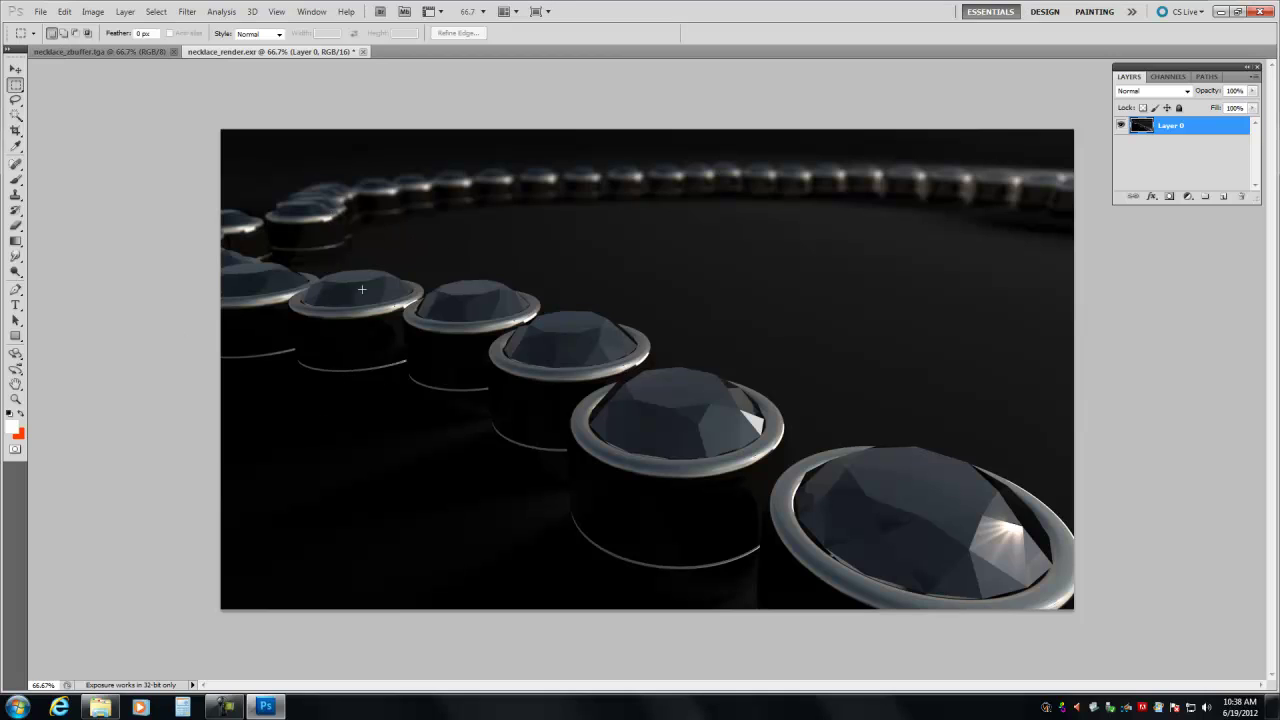
Step: Close Photoshop without saving the render and launch After Effects CS5.5
{"action": "left_click", "coordinate": [1260, 11]}
{"action": "left_click", "coordinate": [612, 266]}
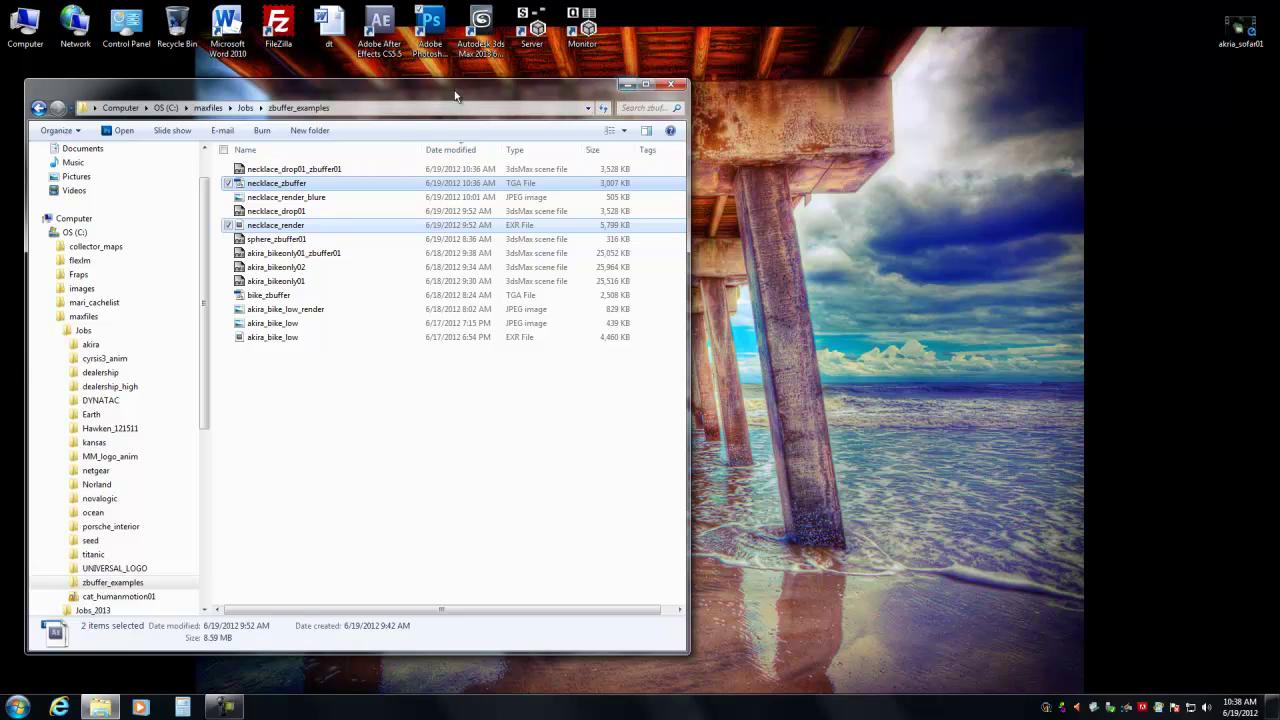
{"action": "double_click", "coordinate": [394, 30]}
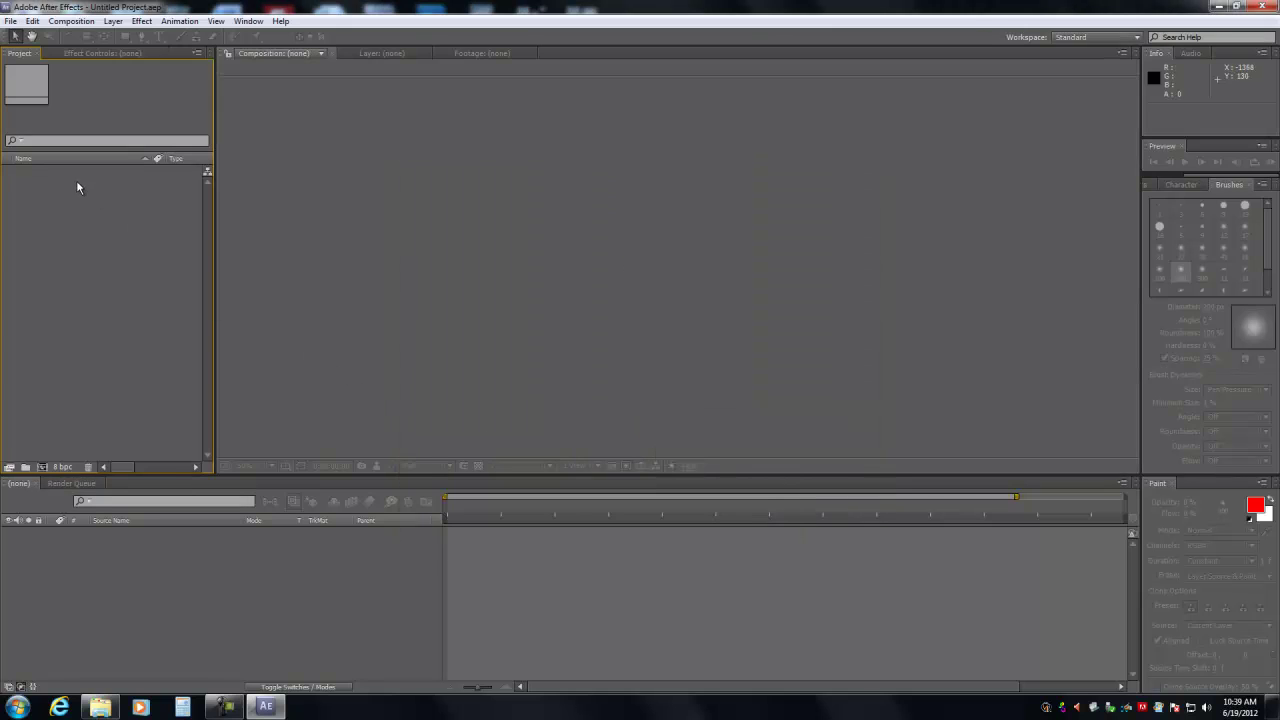
Step: Import necklace_render.exr and necklace_zbuffer.tga, make the necklace_zbuffer comp, and hide the z-buffer layer
{"action": "key", "text": "alt+Tab"}
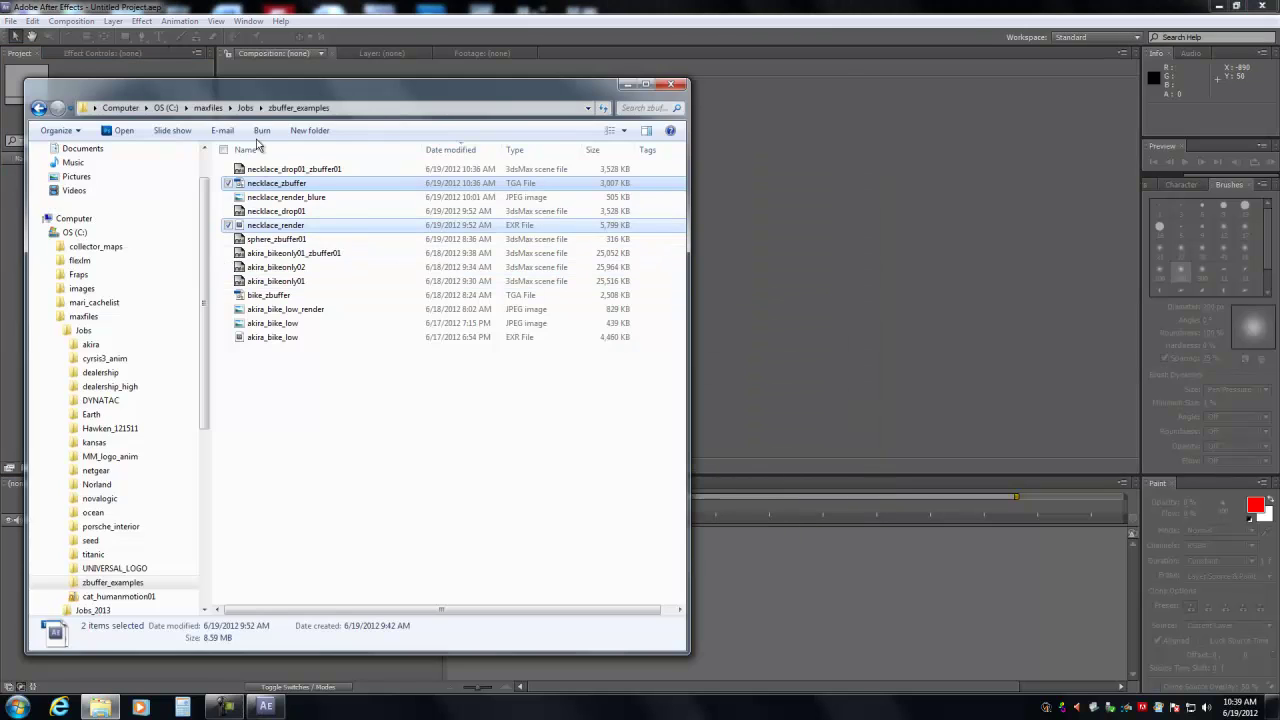
{"action": "left_click_drag", "start_coordinate": [254, 95], "coordinate": [452, 91]}
{"action": "left_click_drag", "start_coordinate": [430, 185], "coordinate": [198, 308]}
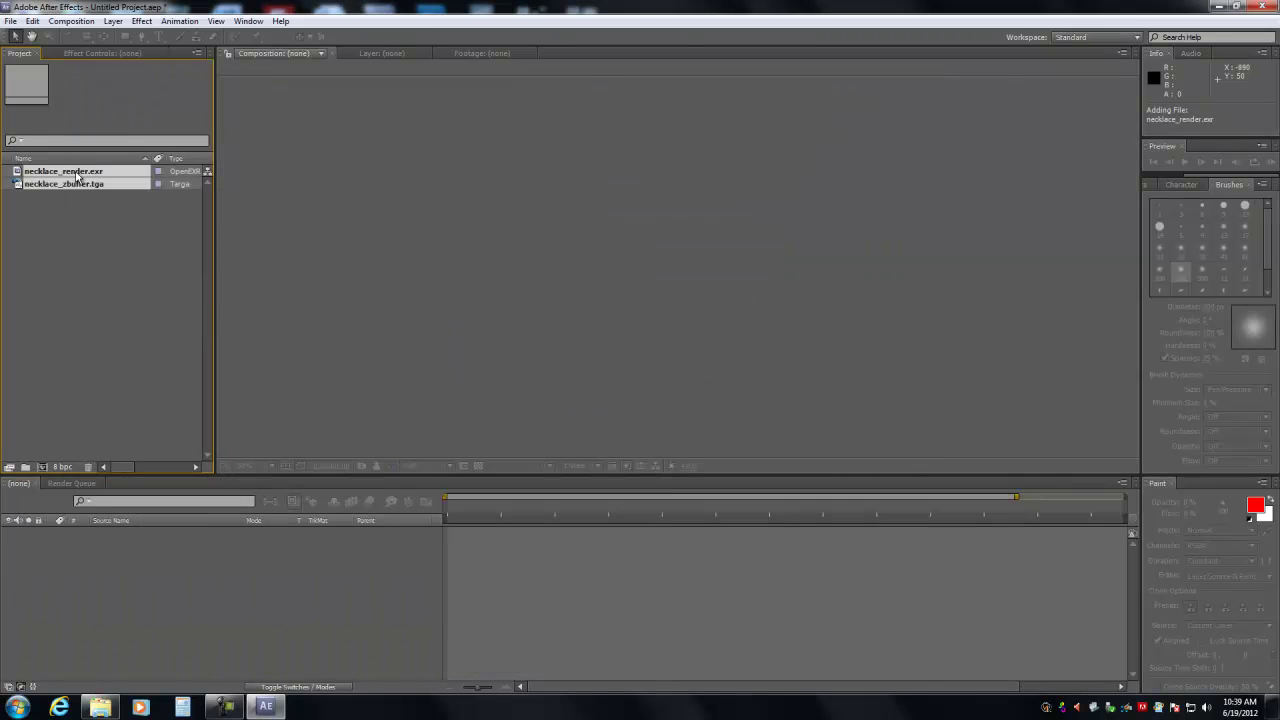
{"action": "left_click_drag", "start_coordinate": [73, 180], "coordinate": [103, 584]}
{"action": "left_click", "coordinate": [671, 477]}
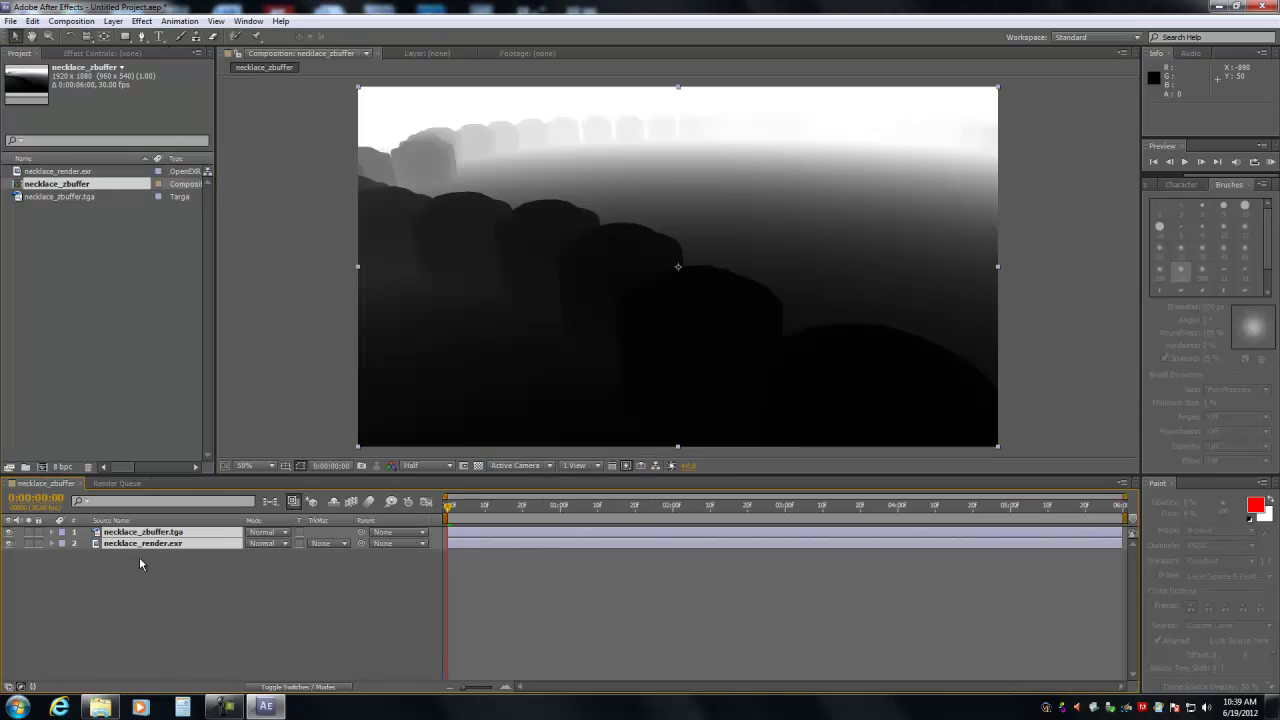
{"action": "left_click", "coordinate": [9, 532]}
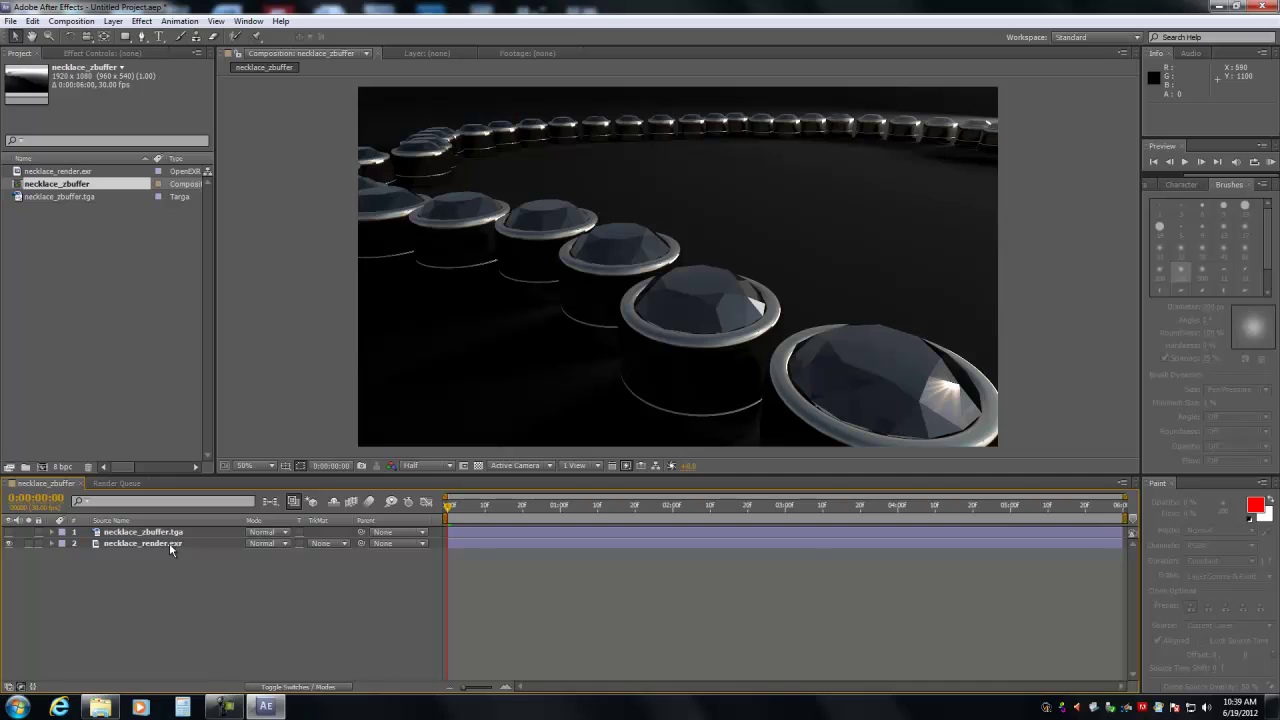
Step: Apply Blur & Sharpen > Camera Lens Blur to necklace_render.exr using necklace_zbuffer.tga as blur map
{"action": "left_click", "coordinate": [169, 543]}
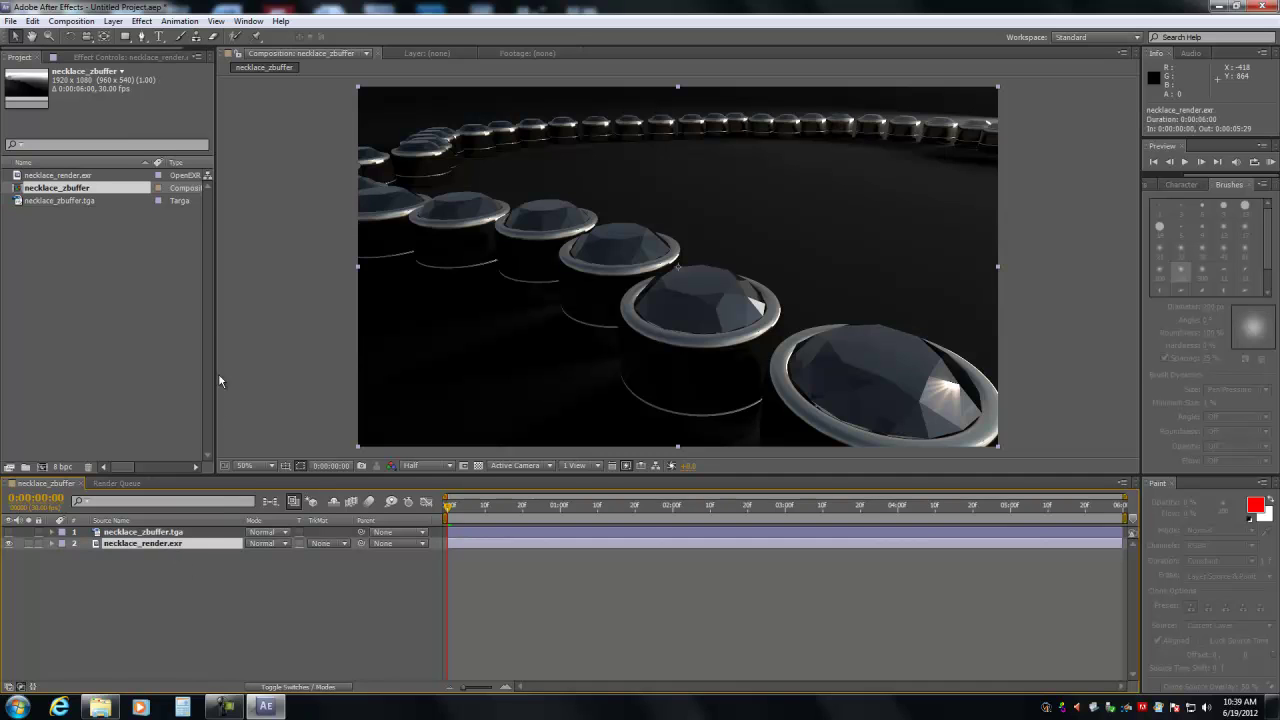
{"action": "left_click", "coordinate": [115, 22]}
{"action": "mouse_move", "coordinate": [141, 22]}
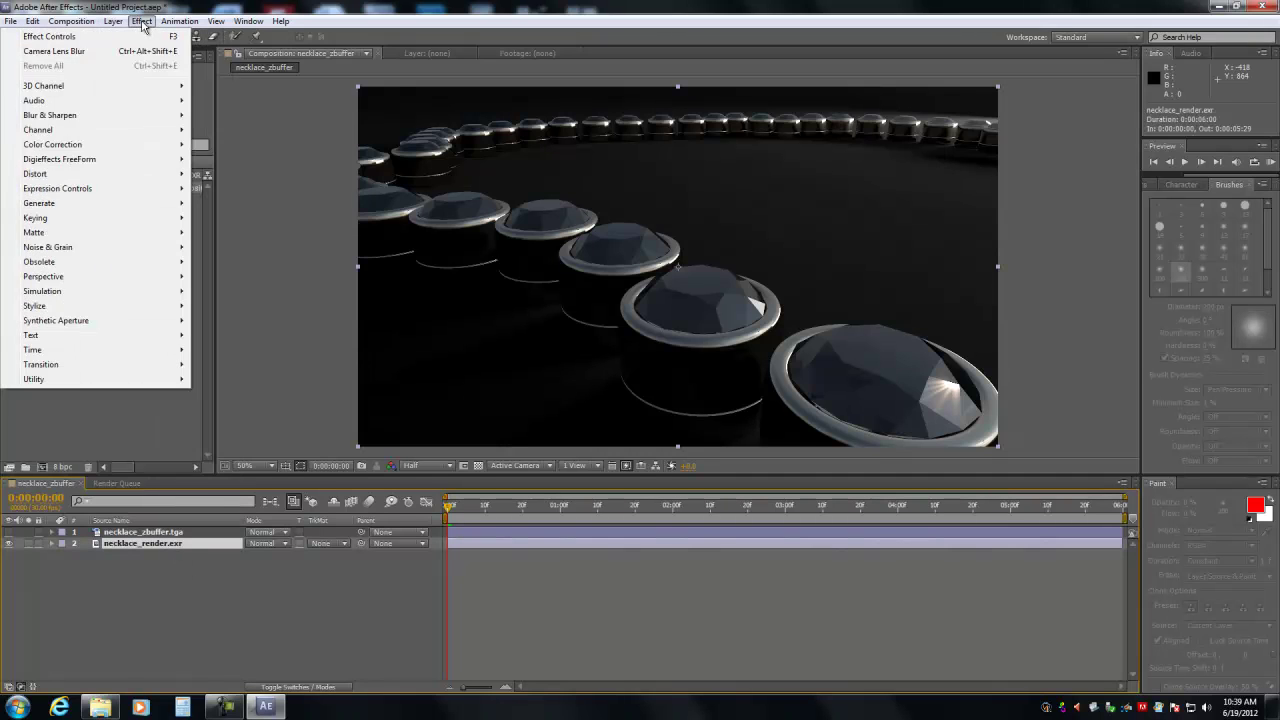
{"action": "mouse_move", "coordinate": [145, 116]}
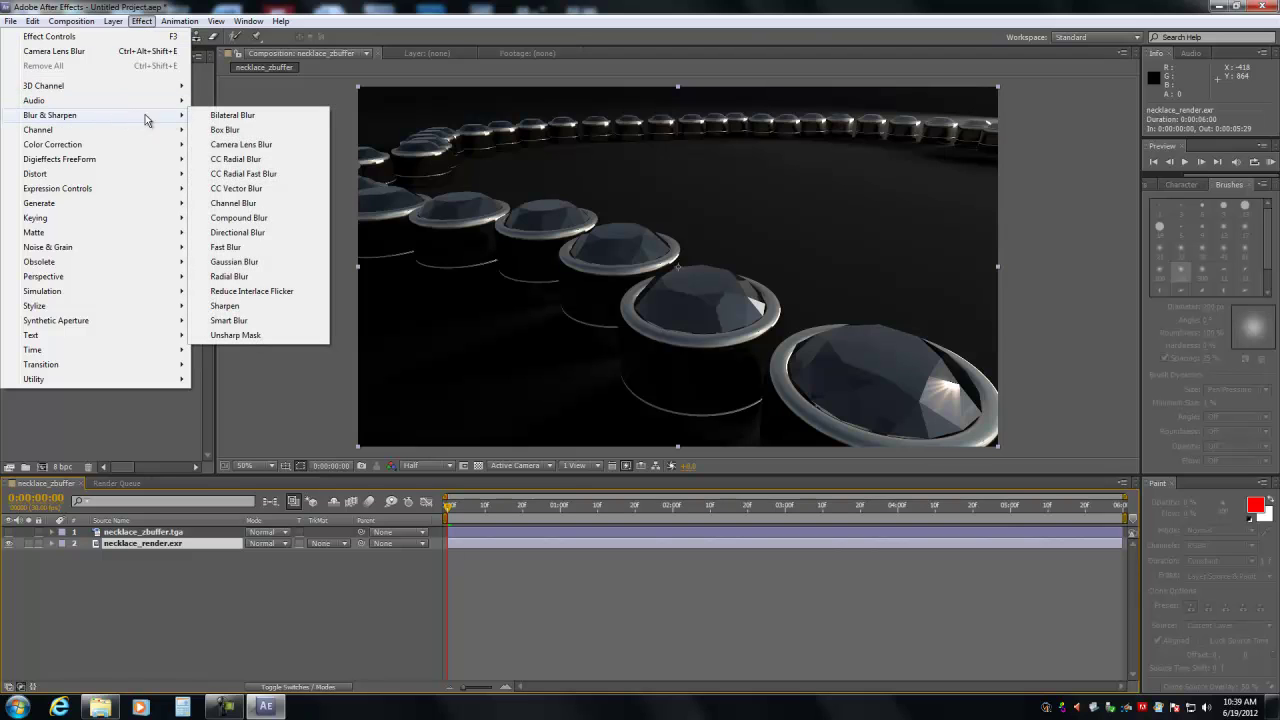
{"action": "left_click", "coordinate": [240, 145]}
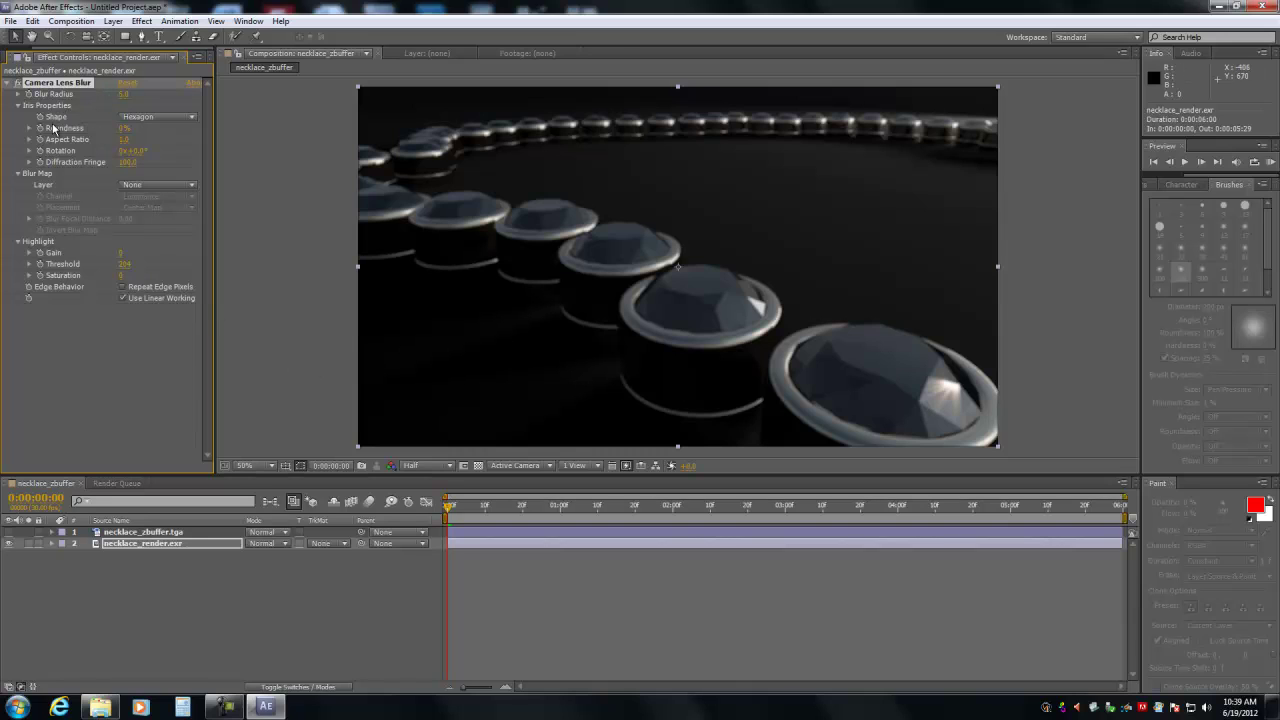
{"action": "left_click", "coordinate": [150, 186]}
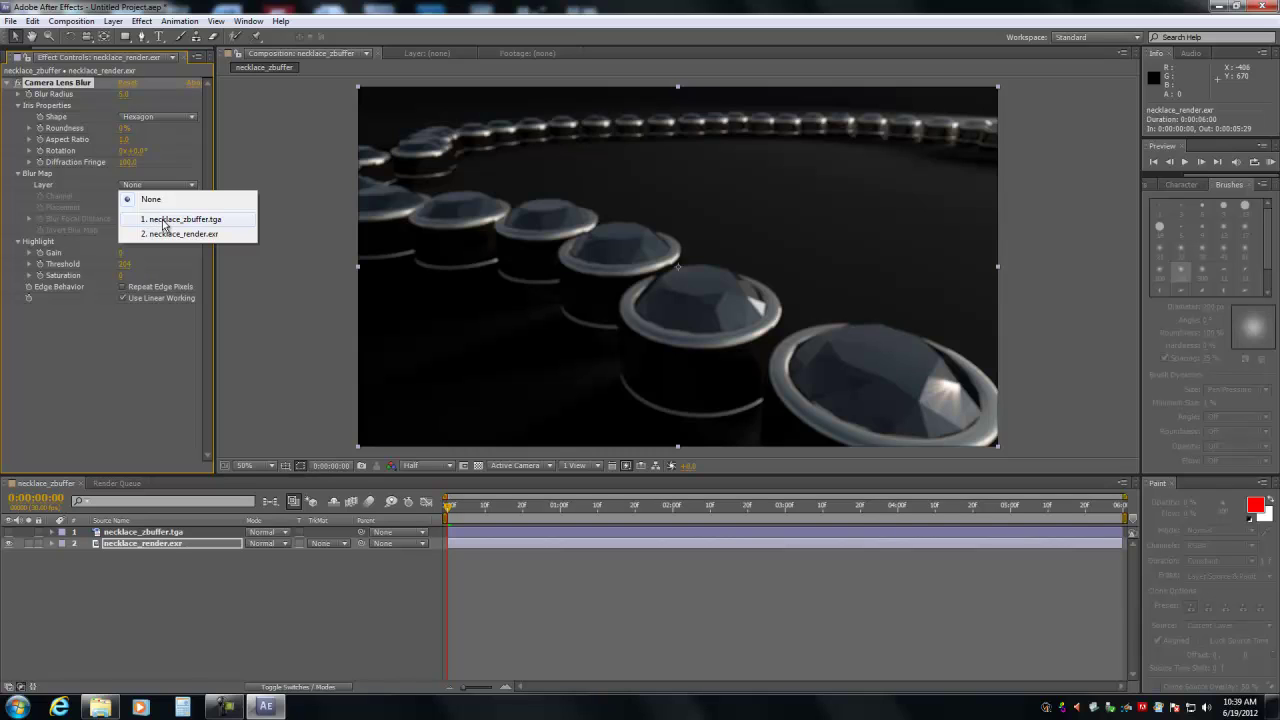
{"action": "left_click", "coordinate": [165, 220]}
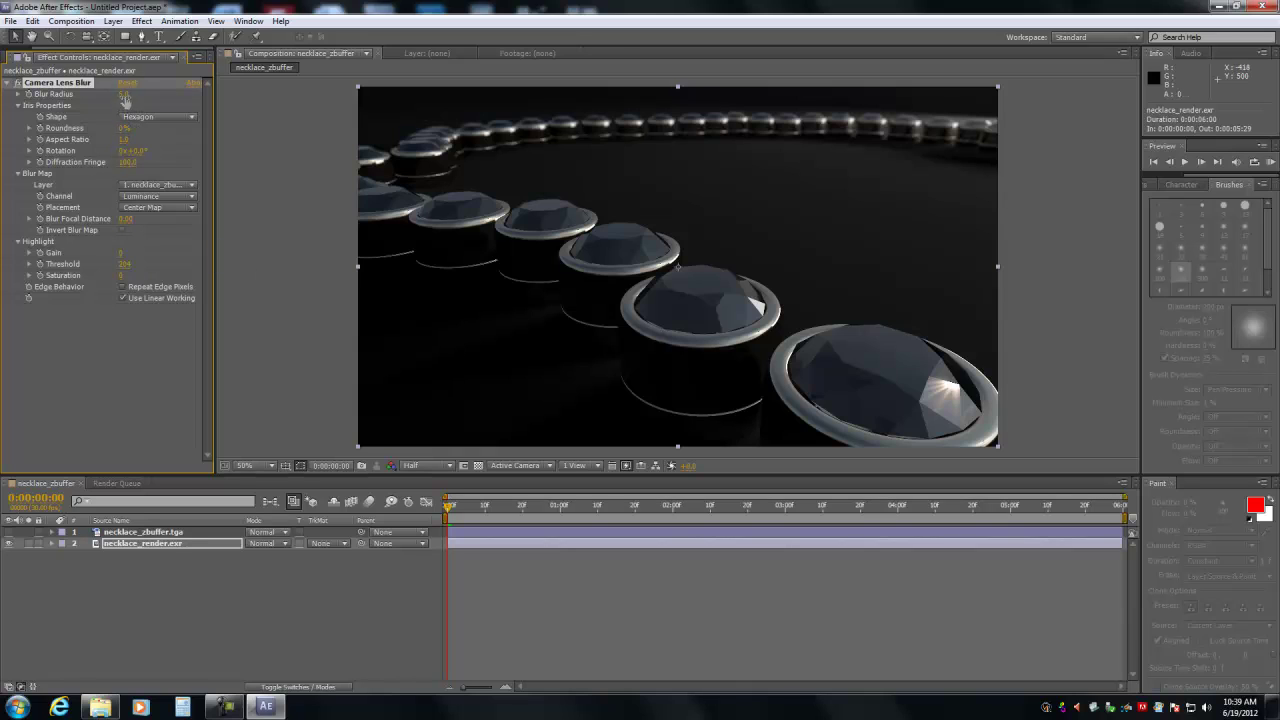
Step: Settle Blur Radius on a moderate value, enable Repeat Edge Pixels, and set focal distance 0.48
{"action": "left_click_drag", "start_coordinate": [138, 95], "coordinate": [138, 103]}
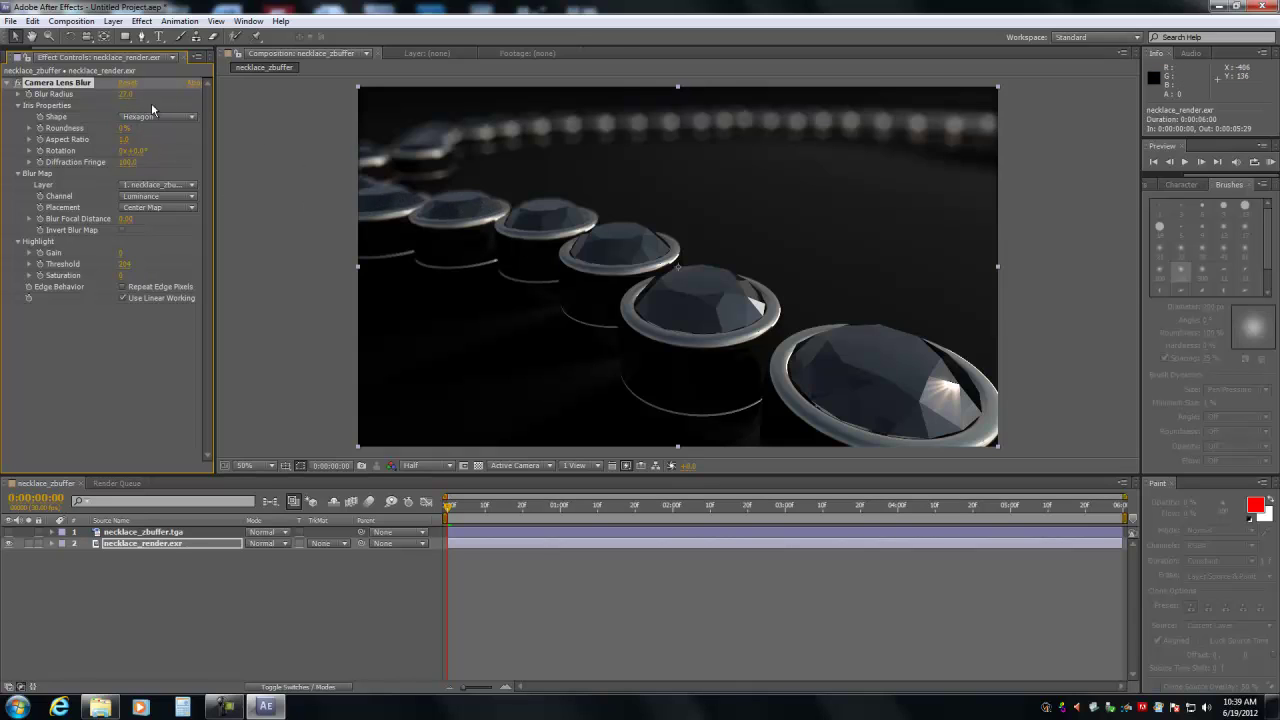
{"action": "left_click_drag", "start_coordinate": [125, 94], "coordinate": [114, 94]}
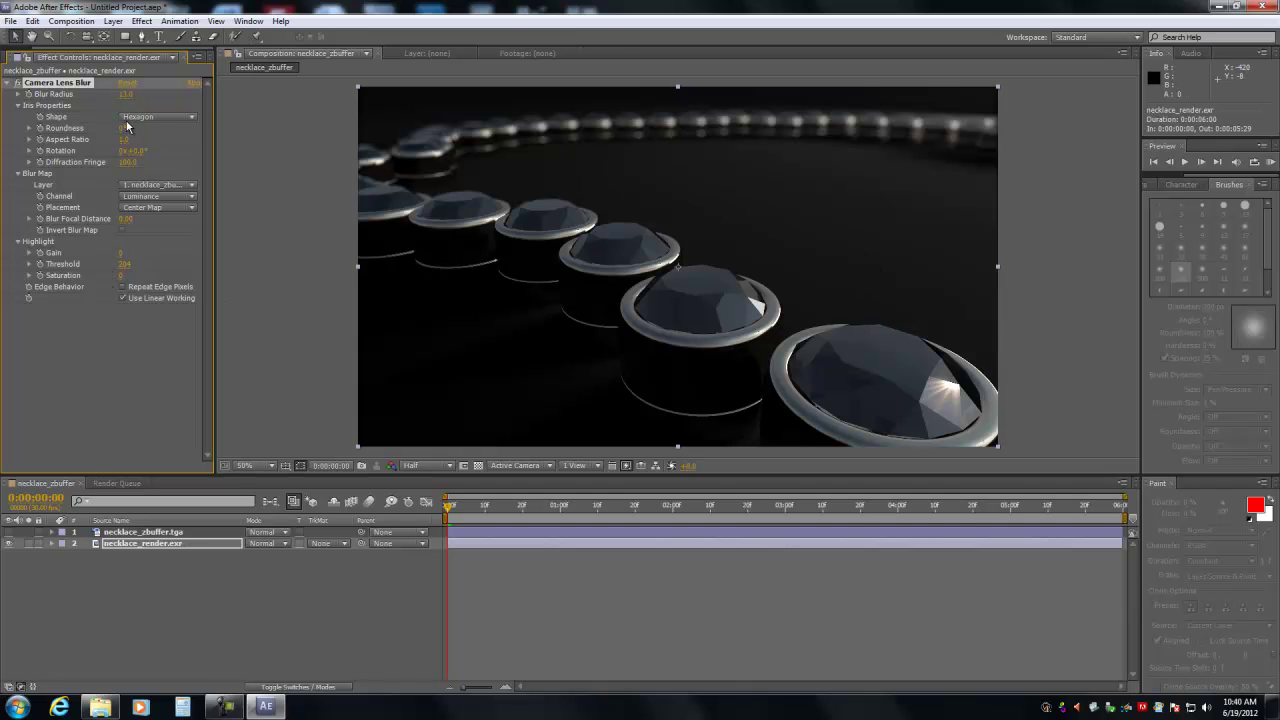
{"action": "left_click_drag", "start_coordinate": [127, 94], "coordinate": [165, 94]}
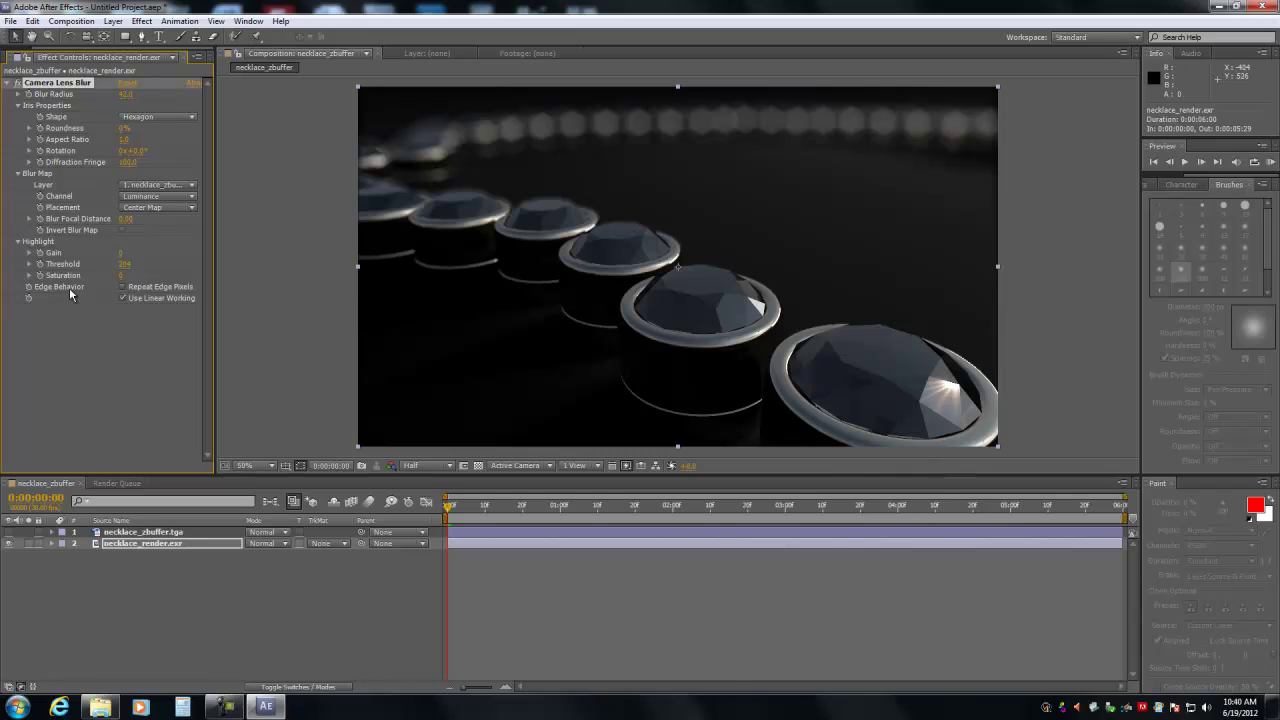
{"action": "left_click", "coordinate": [123, 297]}
{"action": "left_click_drag", "start_coordinate": [116, 94], "coordinate": [110, 94]}
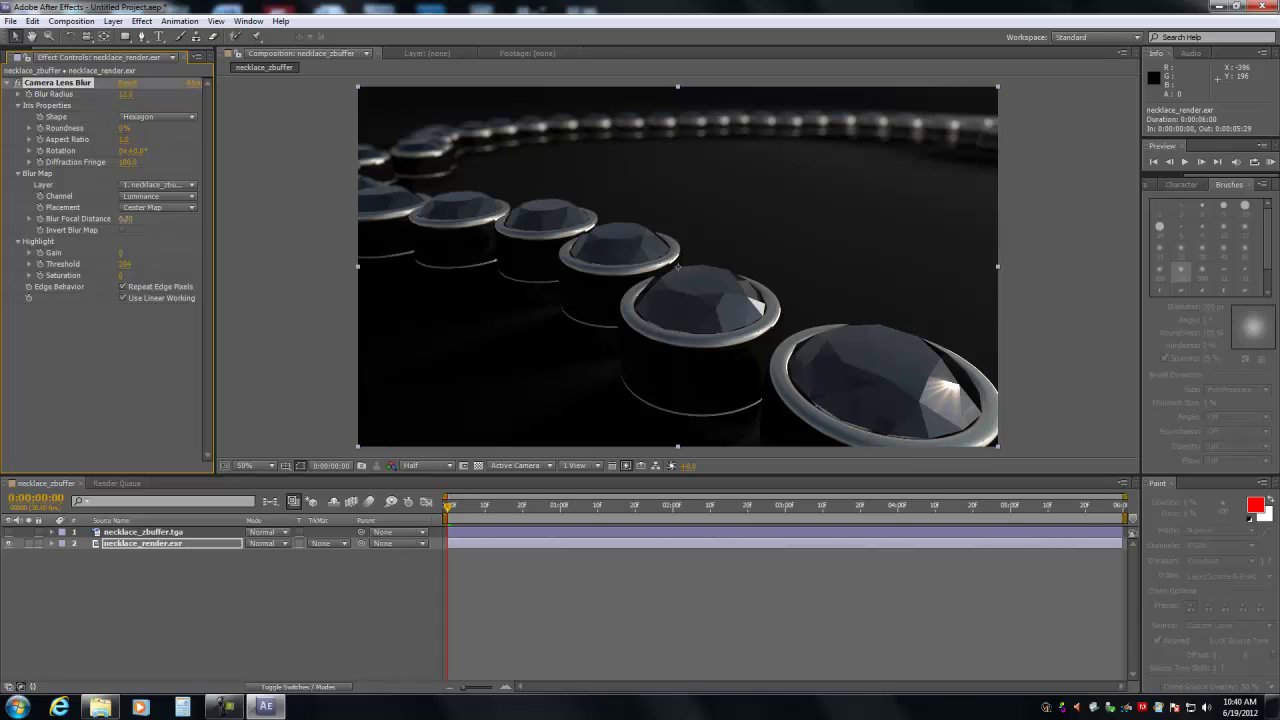
{"action": "mouse_move", "coordinate": [125, 218]}
{"action": "left_mouse_down"}
{"action": "mouse_move", "coordinate": [206, 228]}
{"action": "mouse_move", "coordinate": [100, 218]}
{"action": "left_mouse_up"}
{"action": "left_click", "coordinate": [88, 564]}
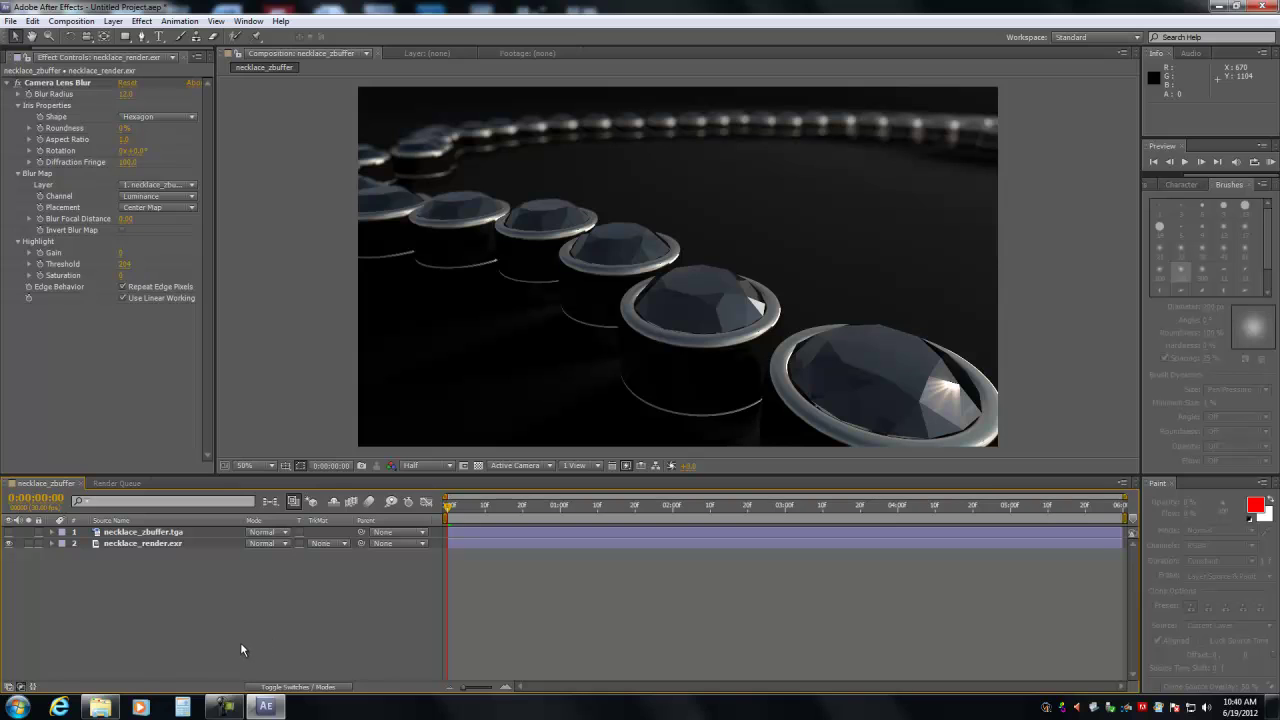
{"action": "left_click", "coordinate": [226, 706]}
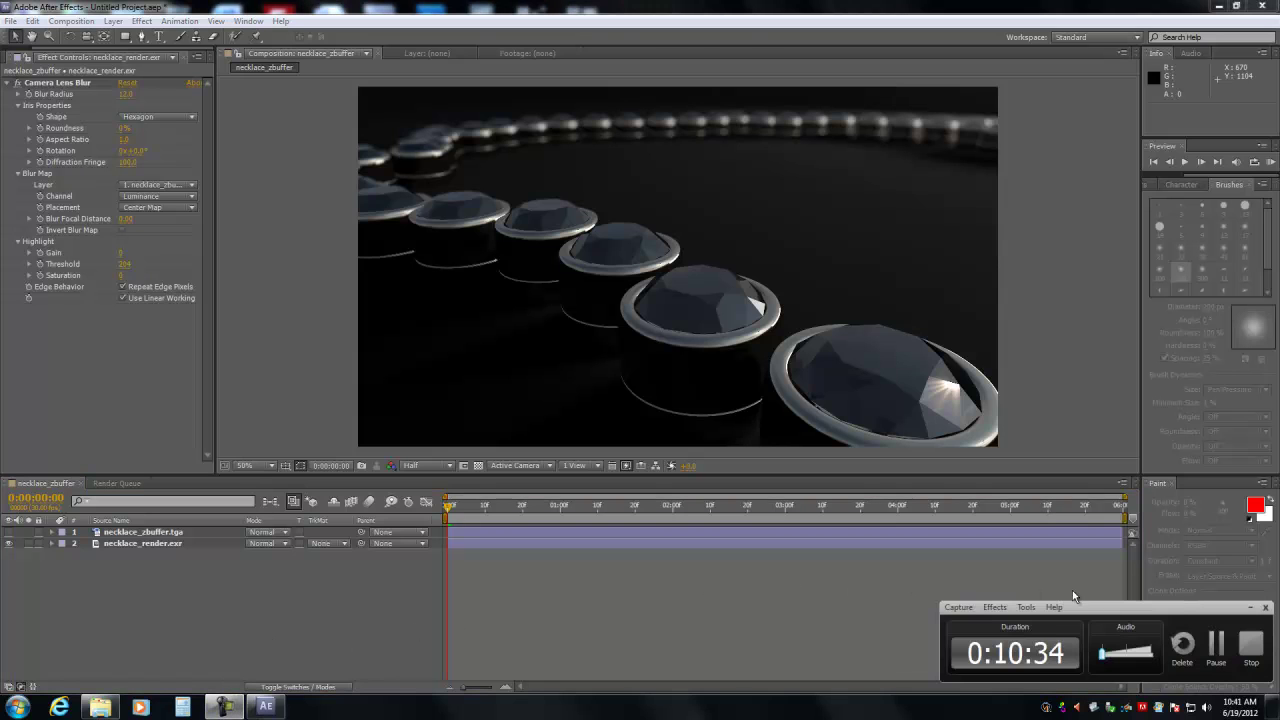